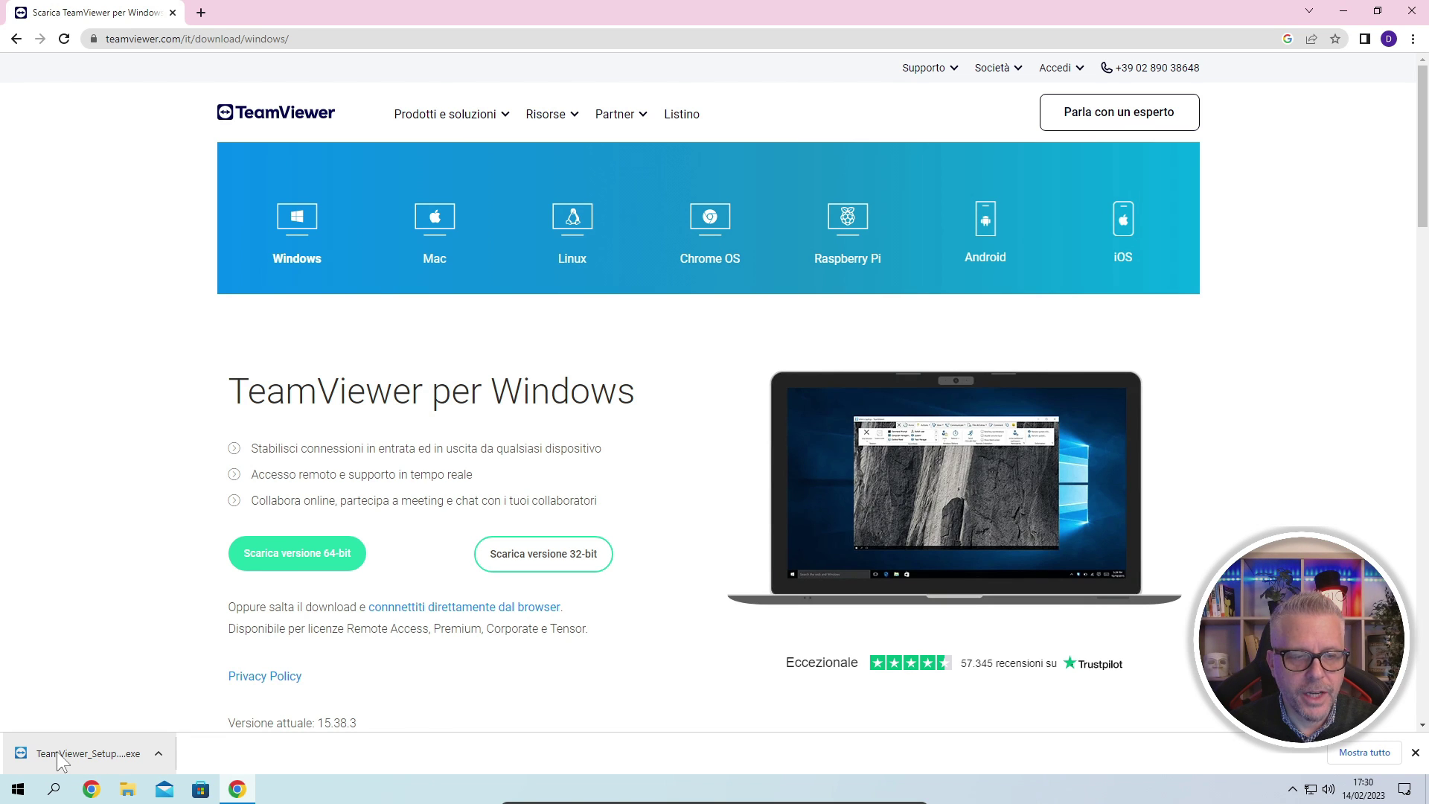
Try to install TeamViewer with the default settings from the downloaded setup file, close the browser and refuse the permission request.
{"action": "left_click", "coordinate": [57, 751]}
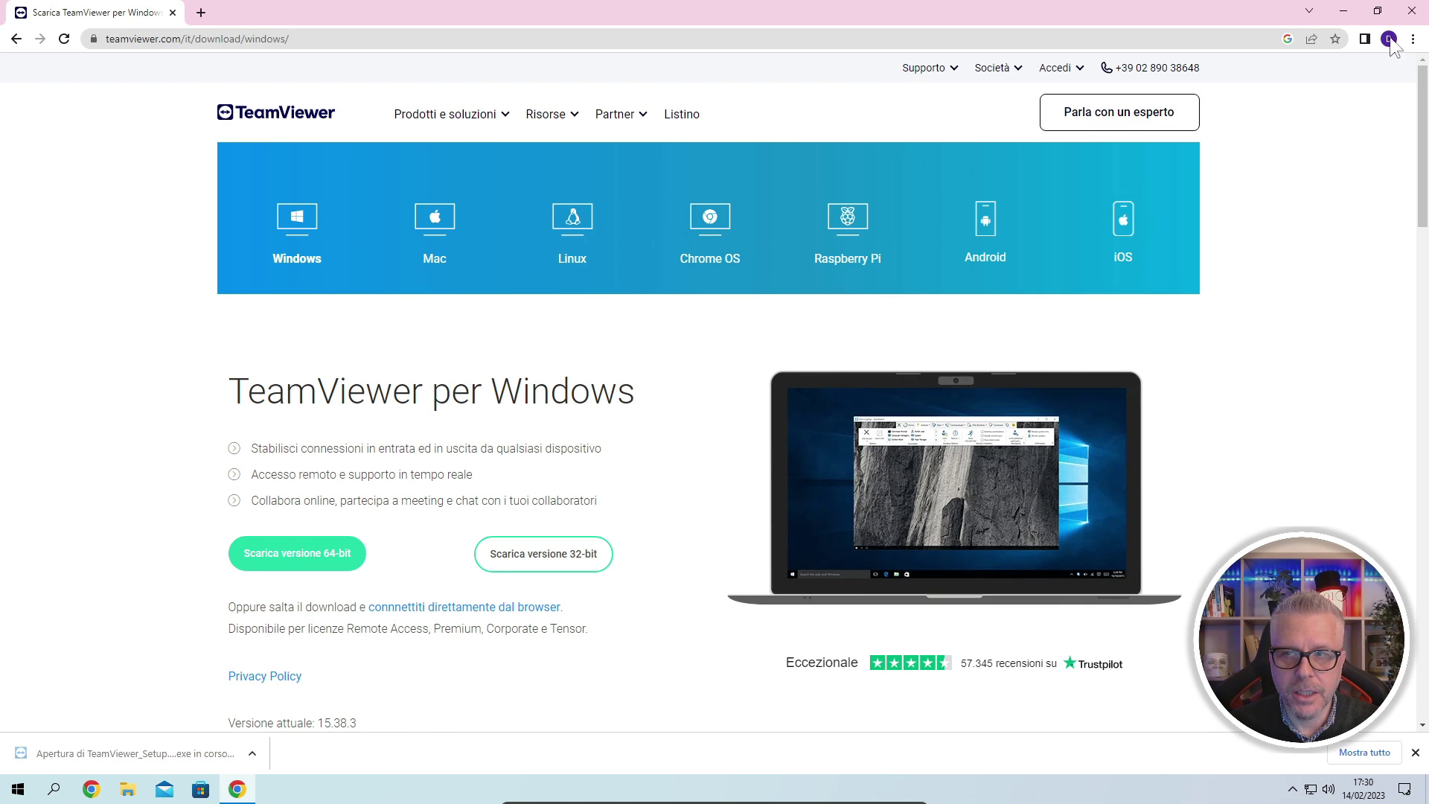
{"action": "left_click", "coordinate": [1414, 11]}
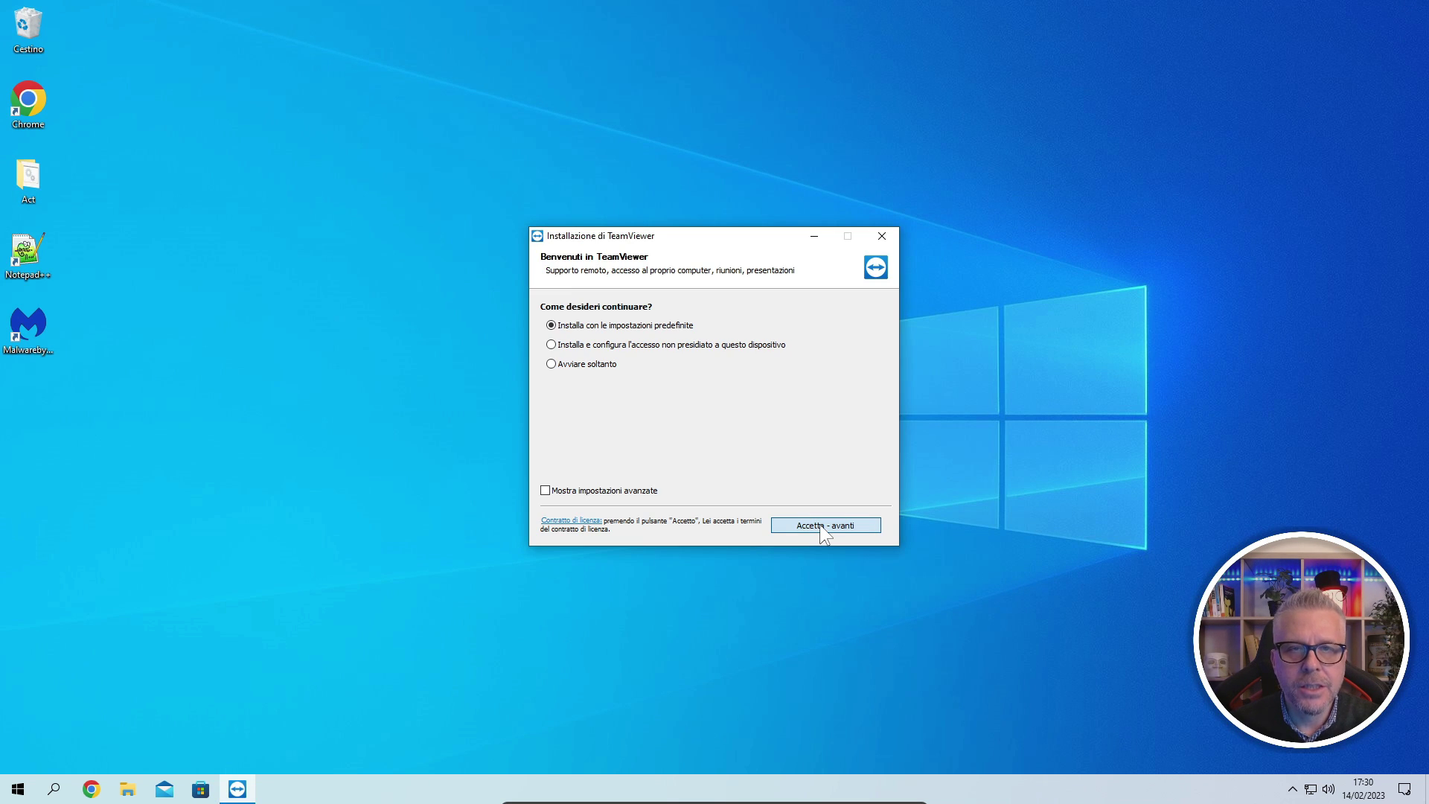
{"action": "left_click", "coordinate": [819, 523]}
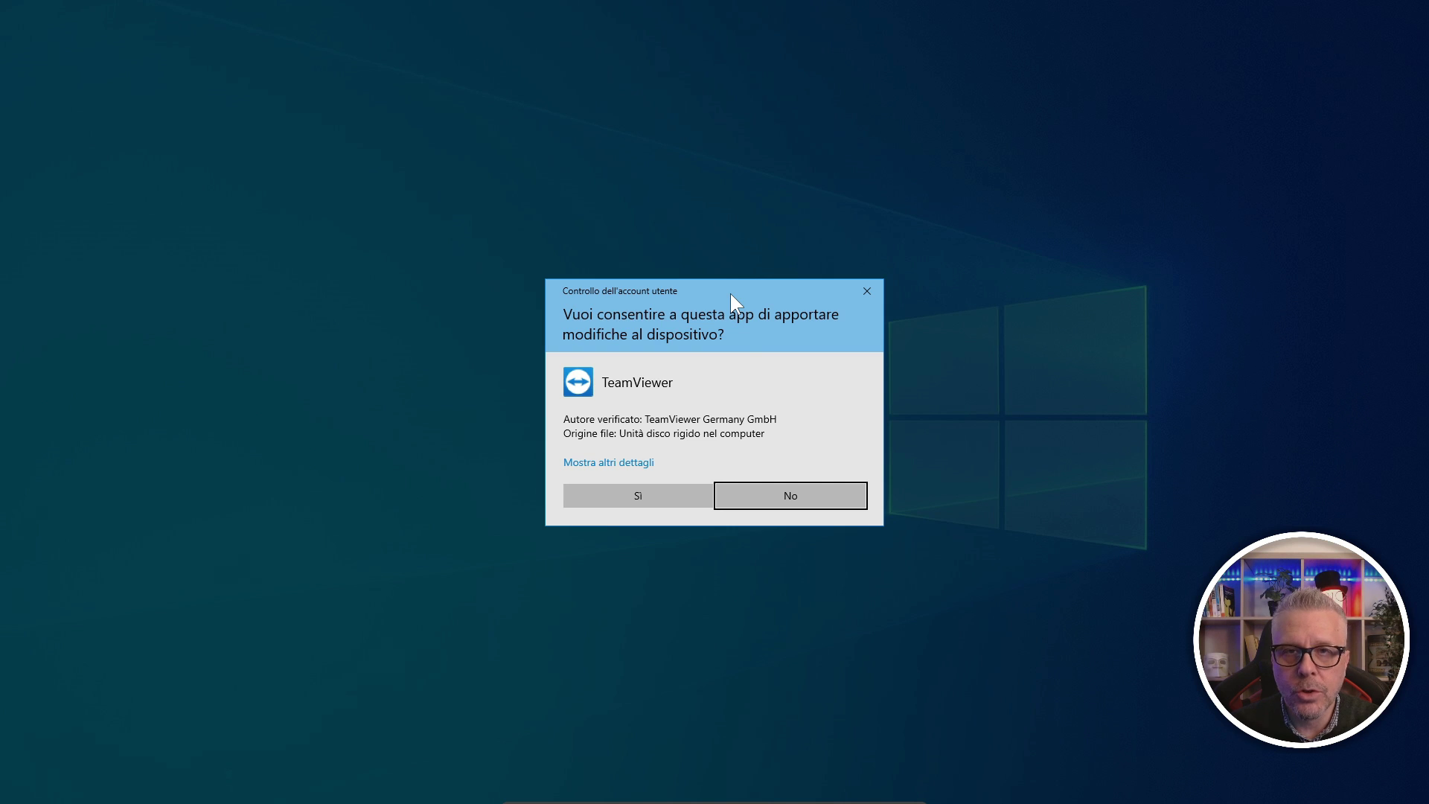
{"action": "left_click", "coordinate": [787, 498]}
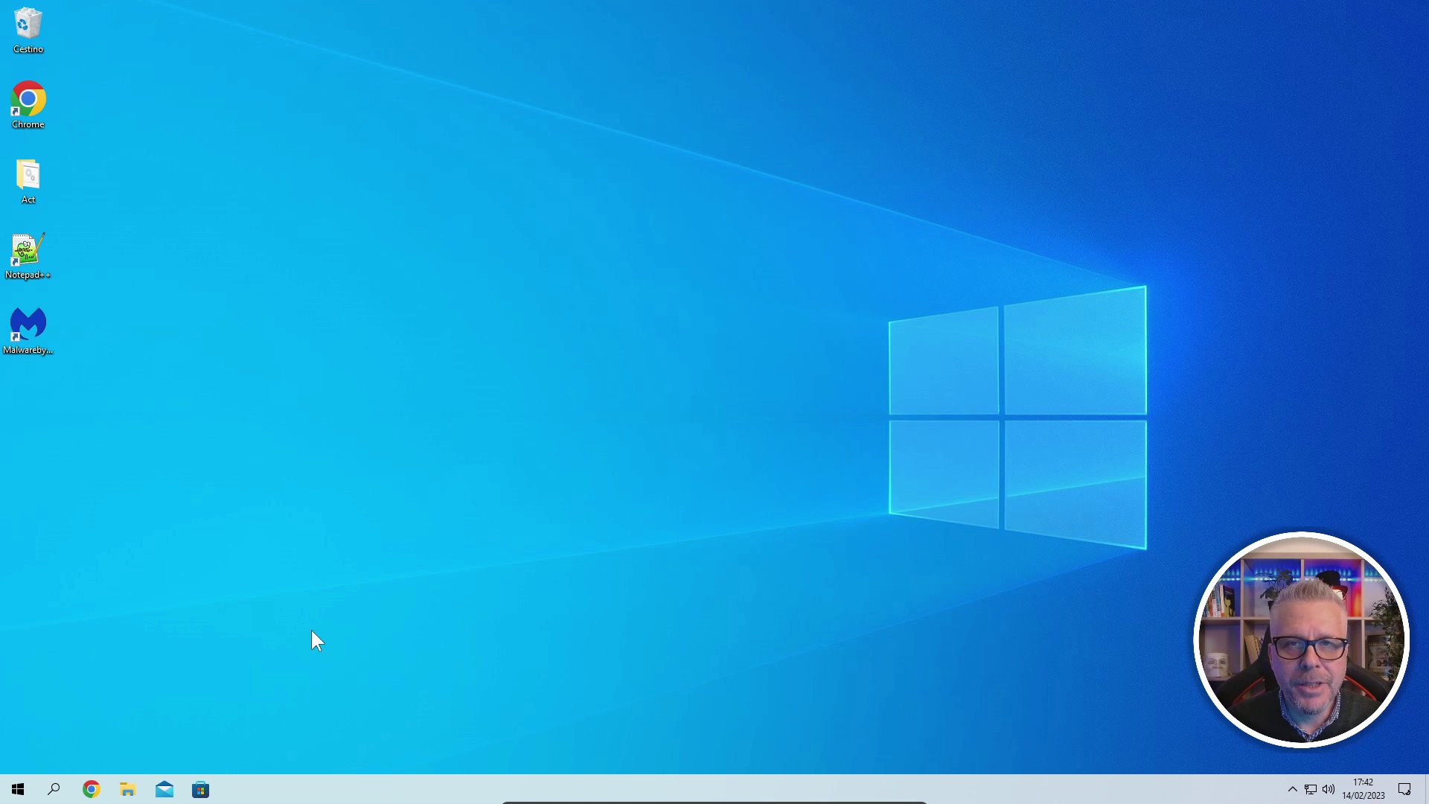
Open the current user's account settings and show the "Famiglia e altri utenti" page.
{"action": "left_click", "coordinate": [18, 790]}
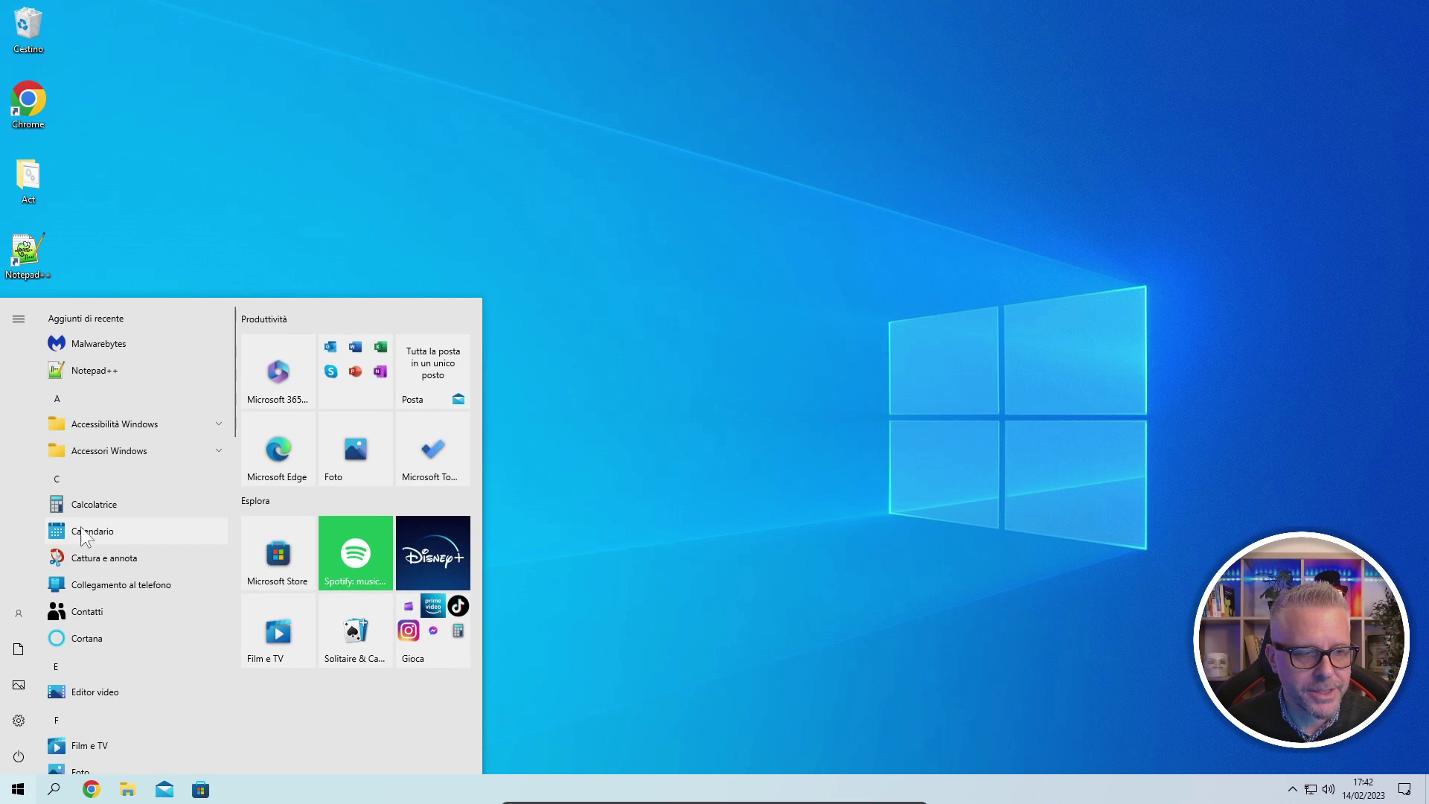
{"action": "mouse_move", "coordinate": [20, 622]}
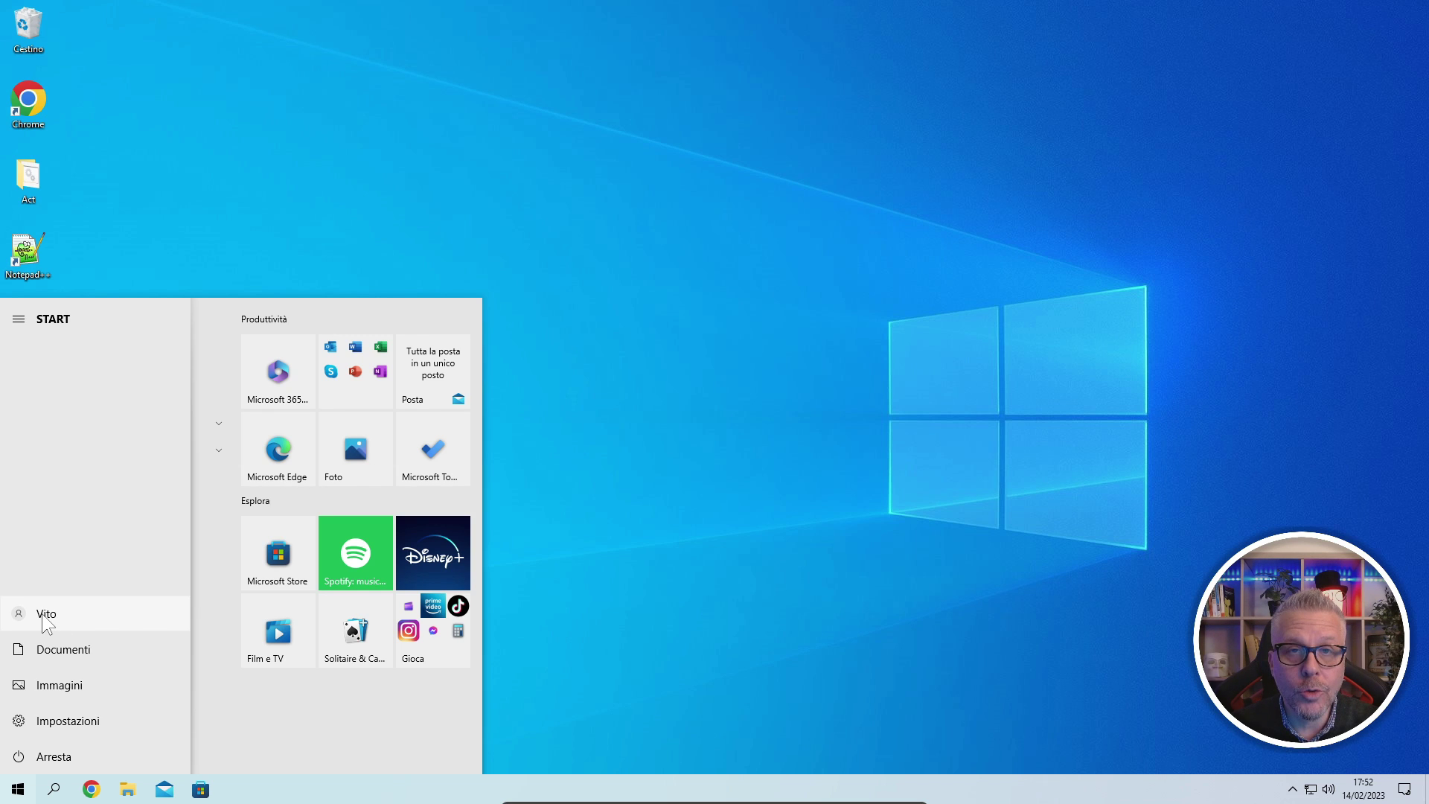
{"action": "left_click", "coordinate": [47, 614]}
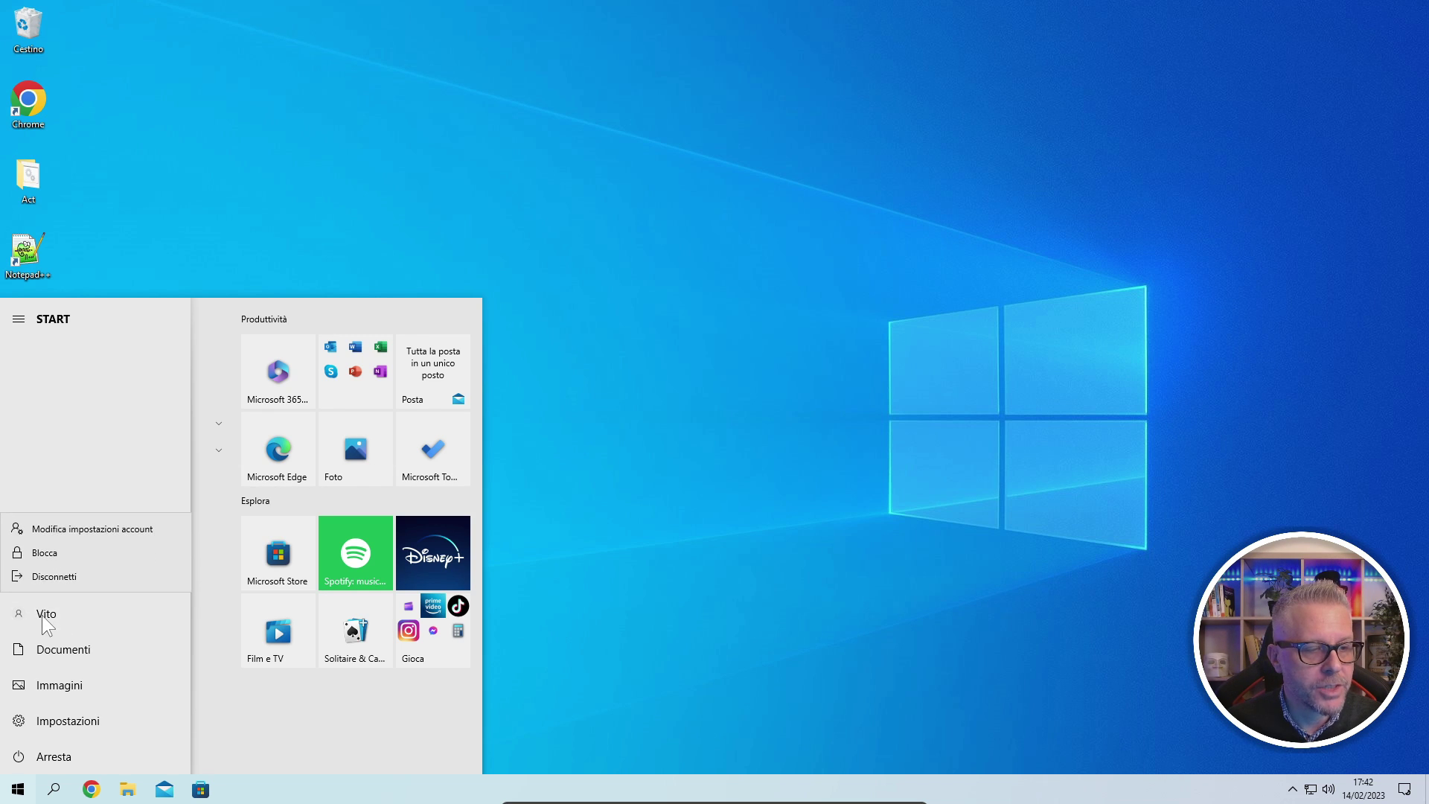
{"action": "left_click", "coordinate": [98, 535]}
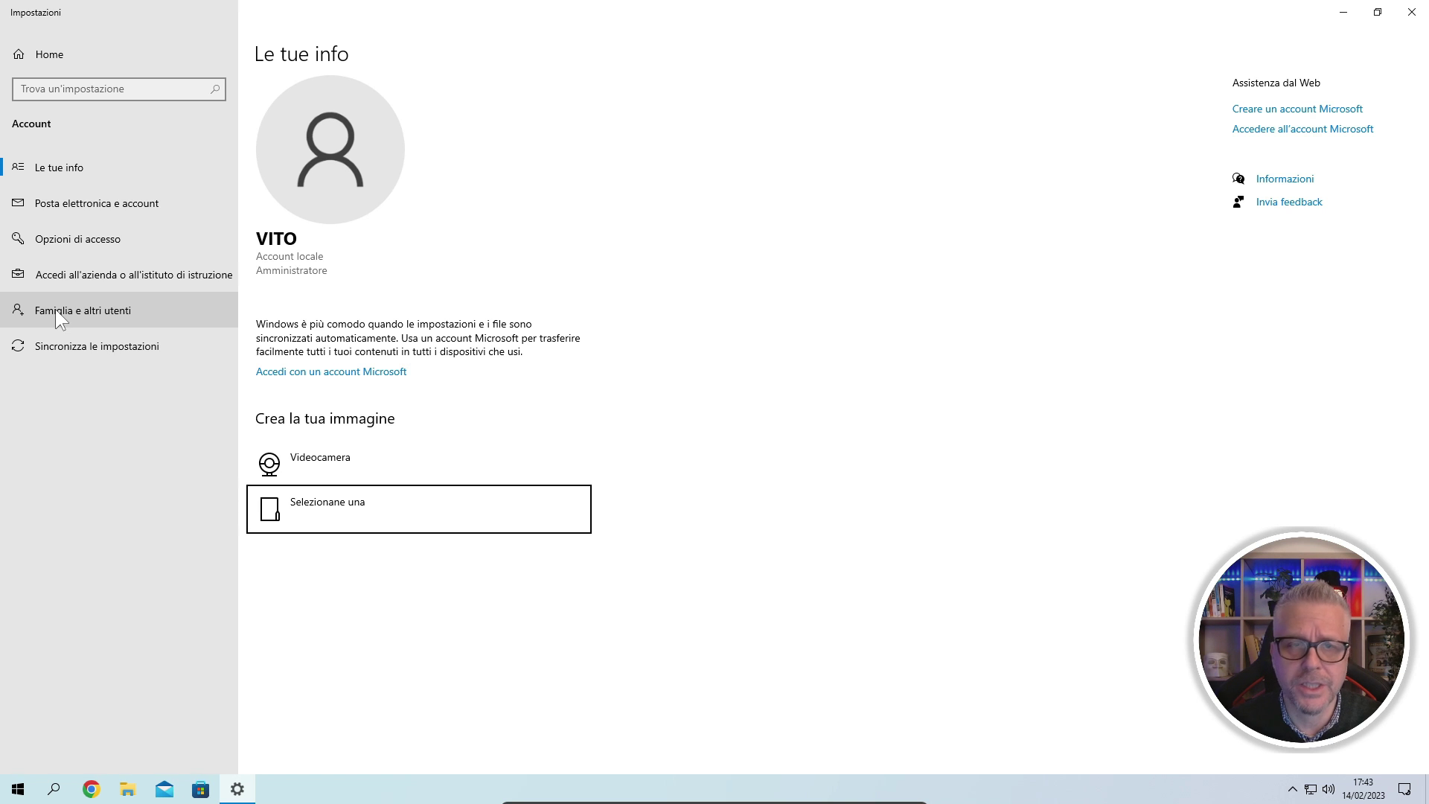
{"action": "left_click", "coordinate": [56, 311]}
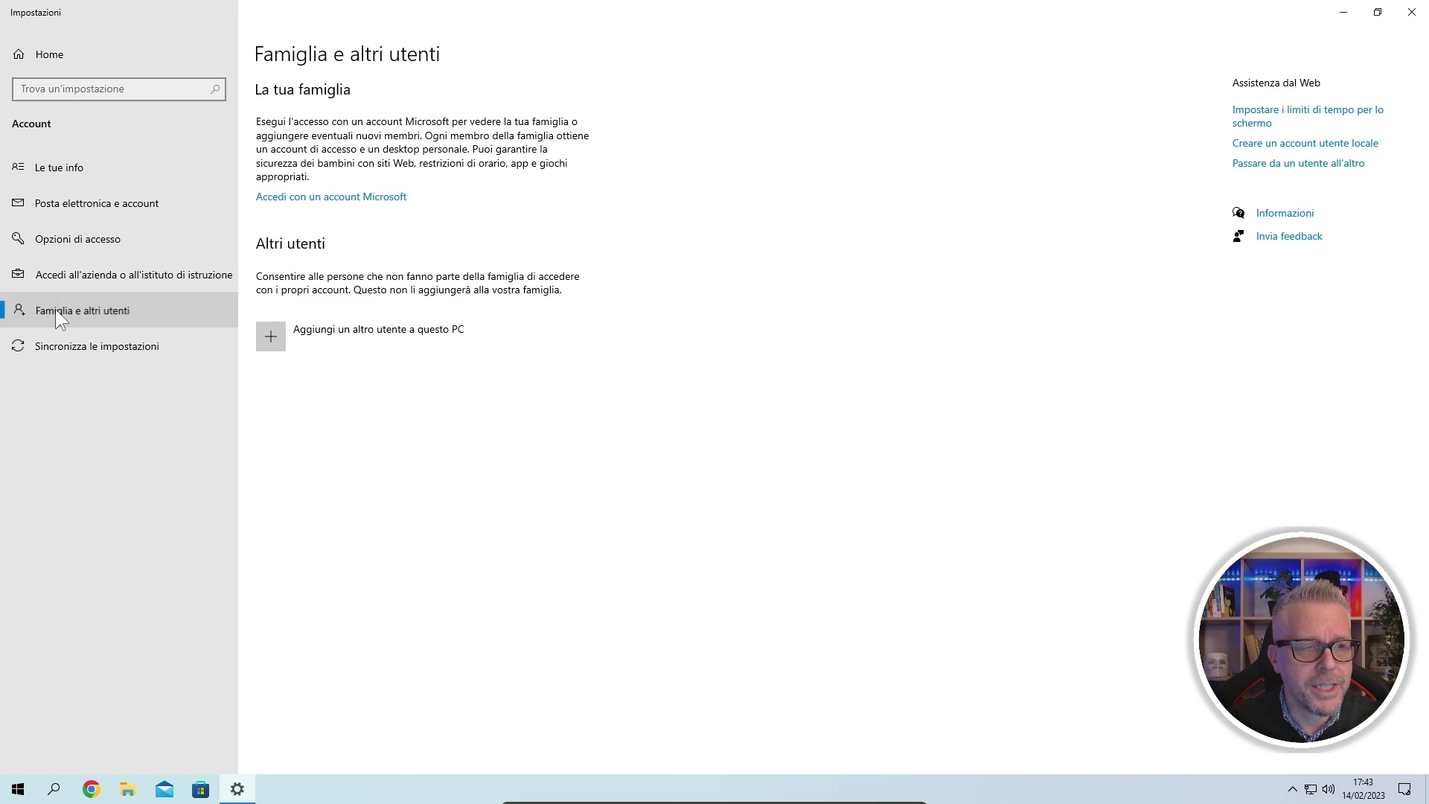
Start adding another user to this PC without a Microsoft account and set the user name to "Amministratore".
{"action": "left_click", "coordinate": [274, 342]}
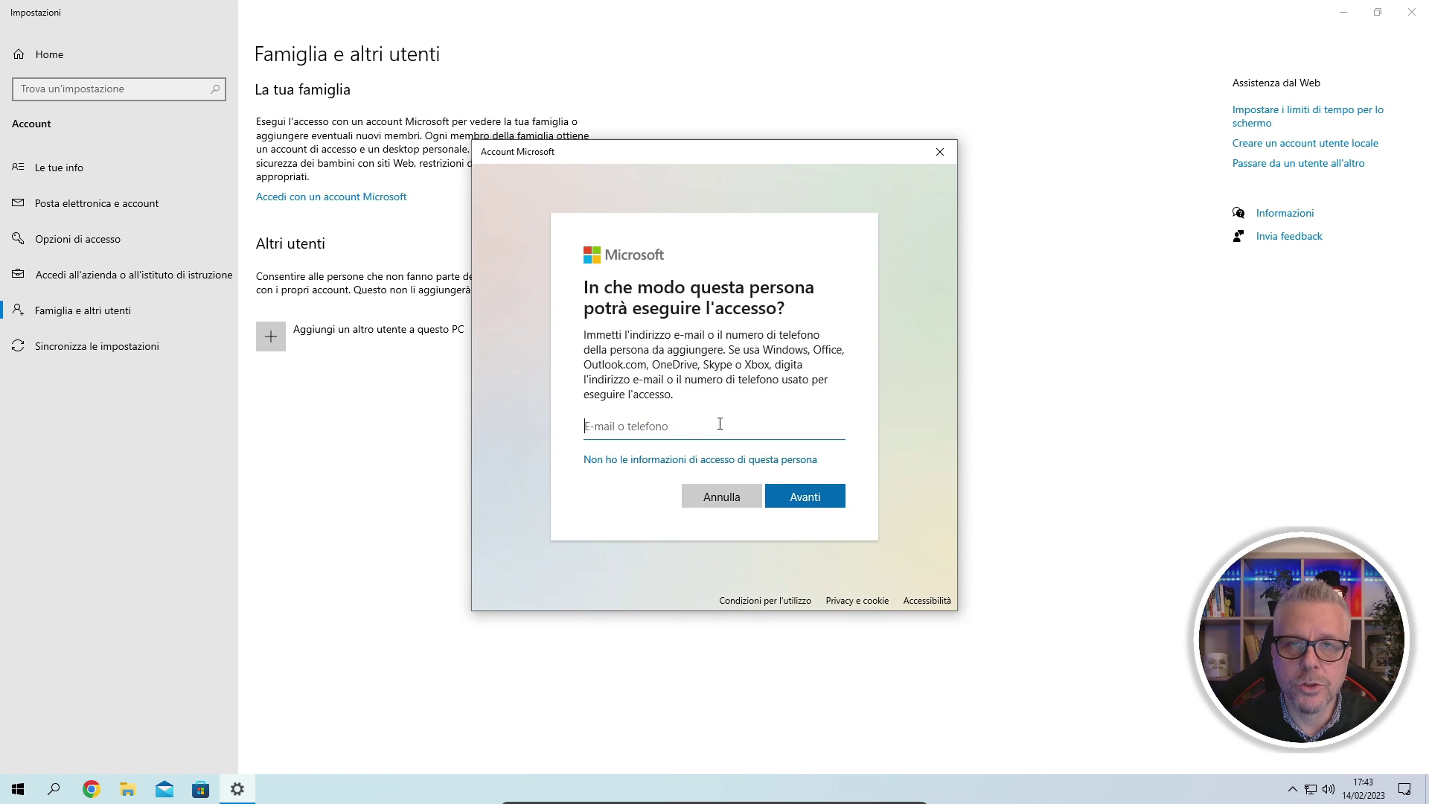
{"action": "left_click", "coordinate": [628, 460]}
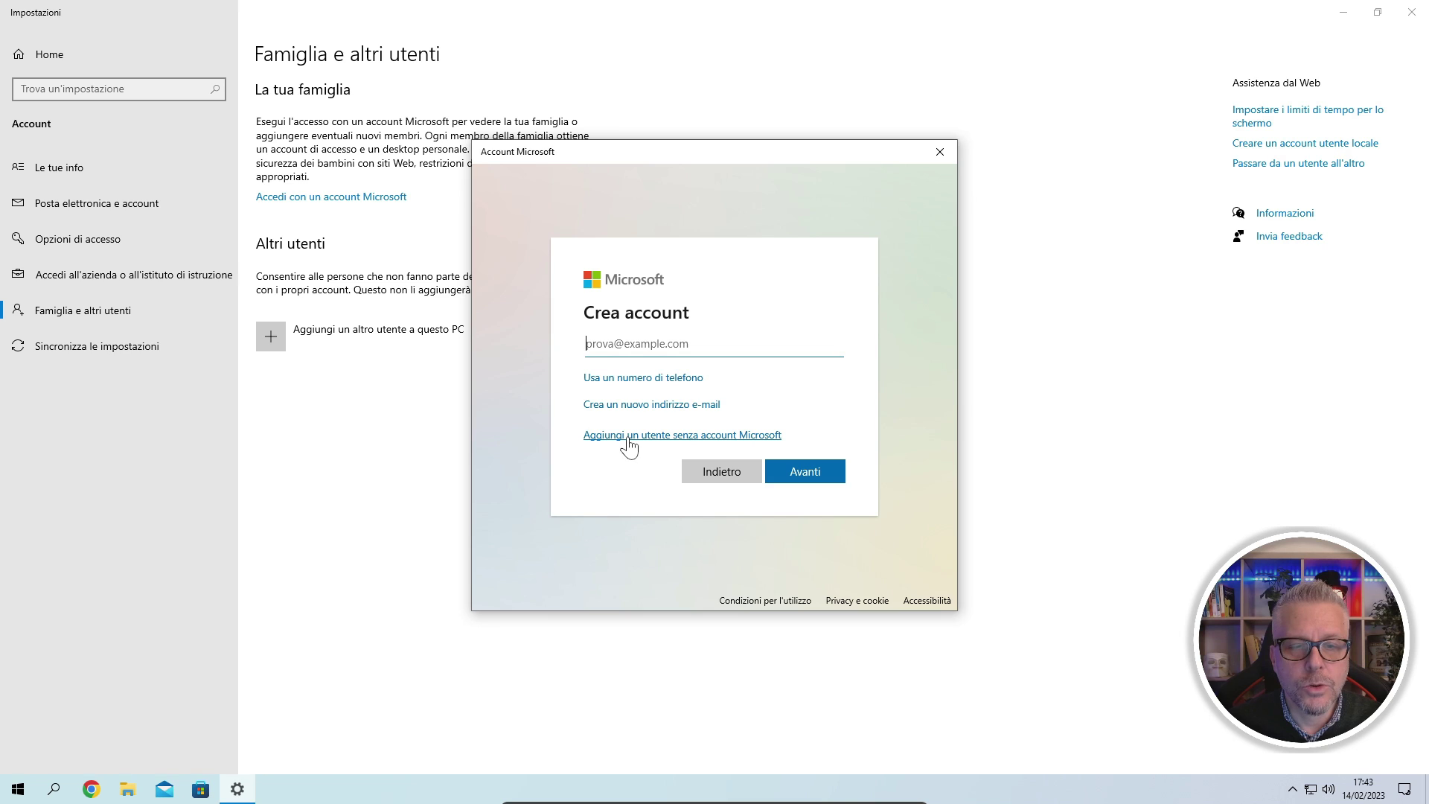
{"action": "left_click", "coordinate": [734, 435]}
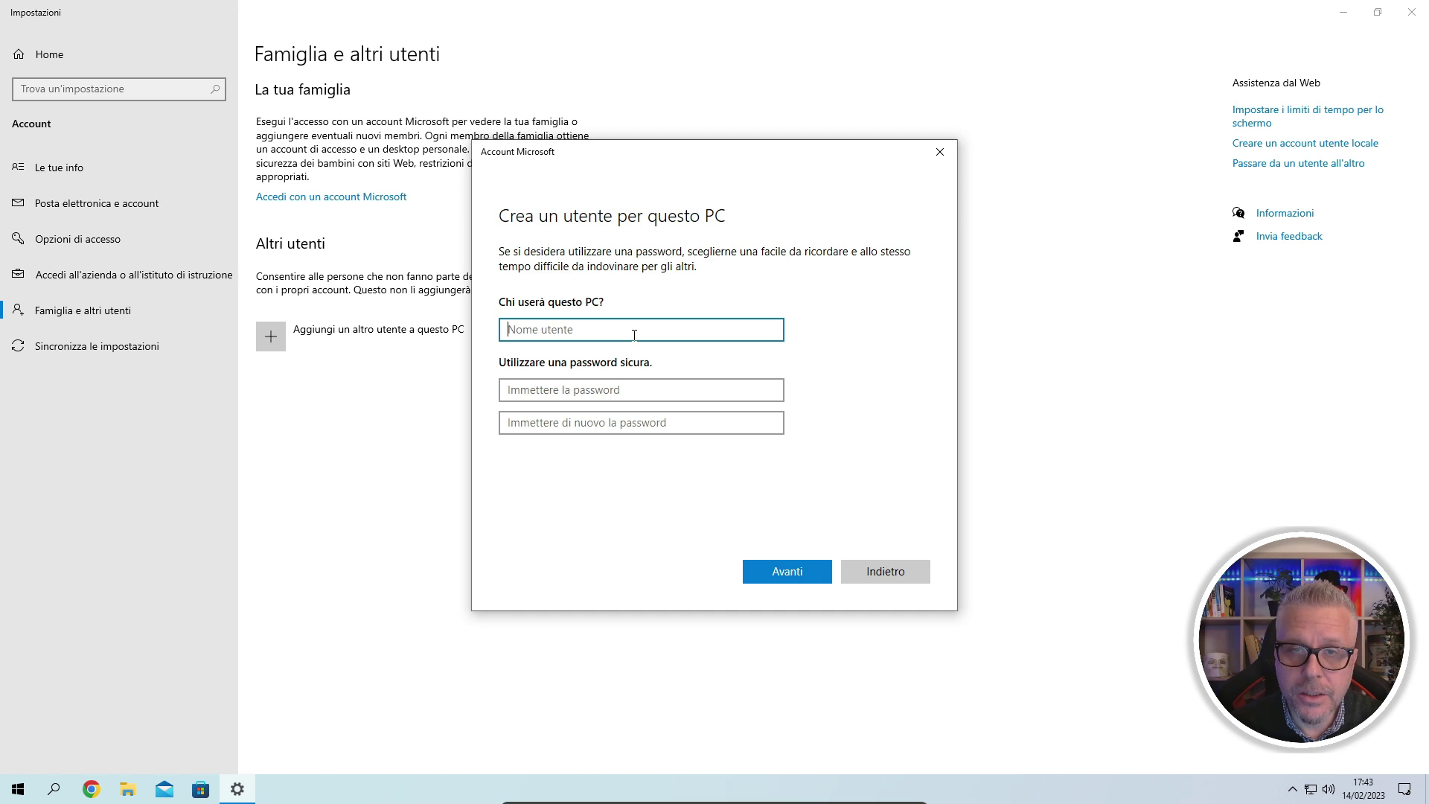
{"action": "type", "text": "Amministratore"}
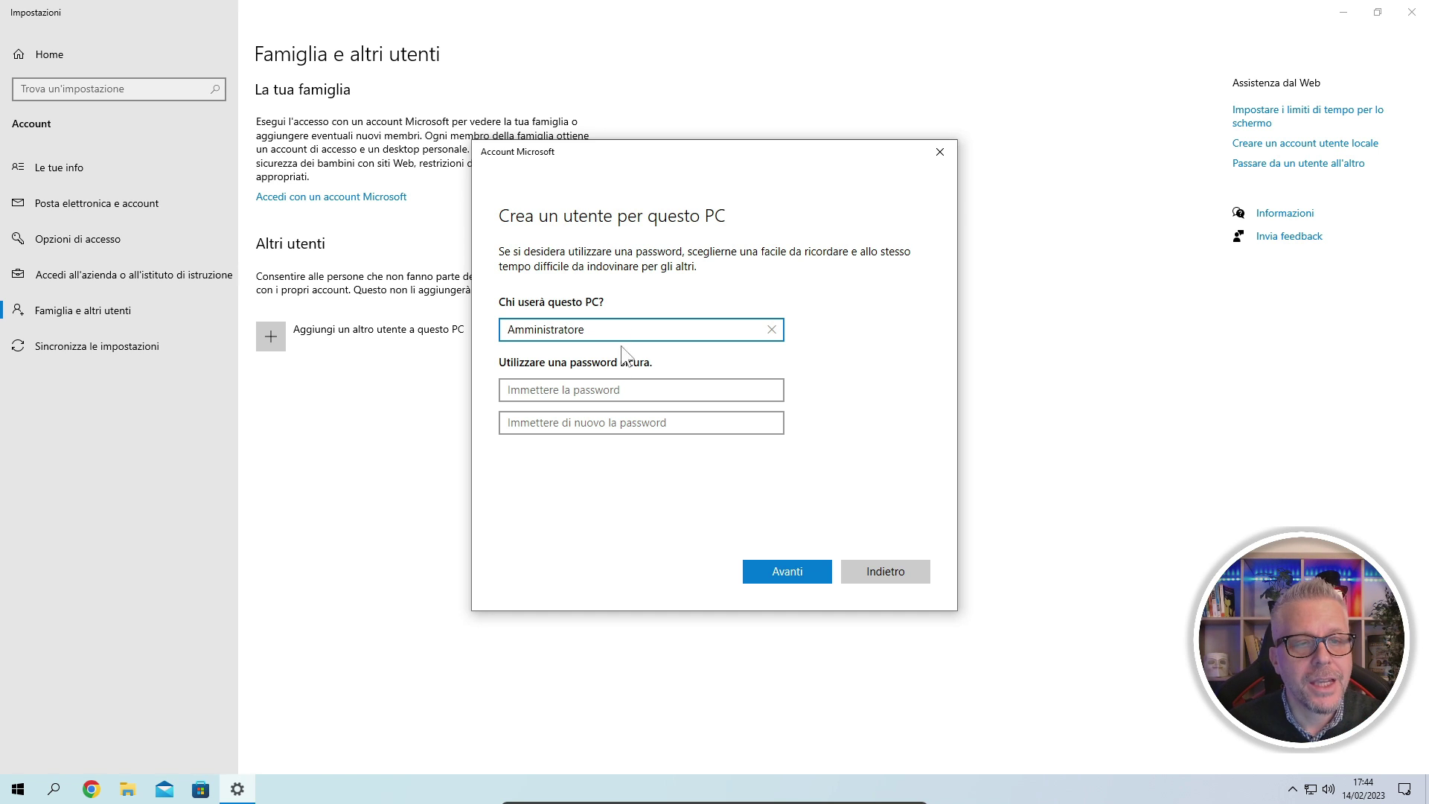
Enter the new account's password and repeat it in the confirmation field.
{"action": "left_click", "coordinate": [595, 389]}
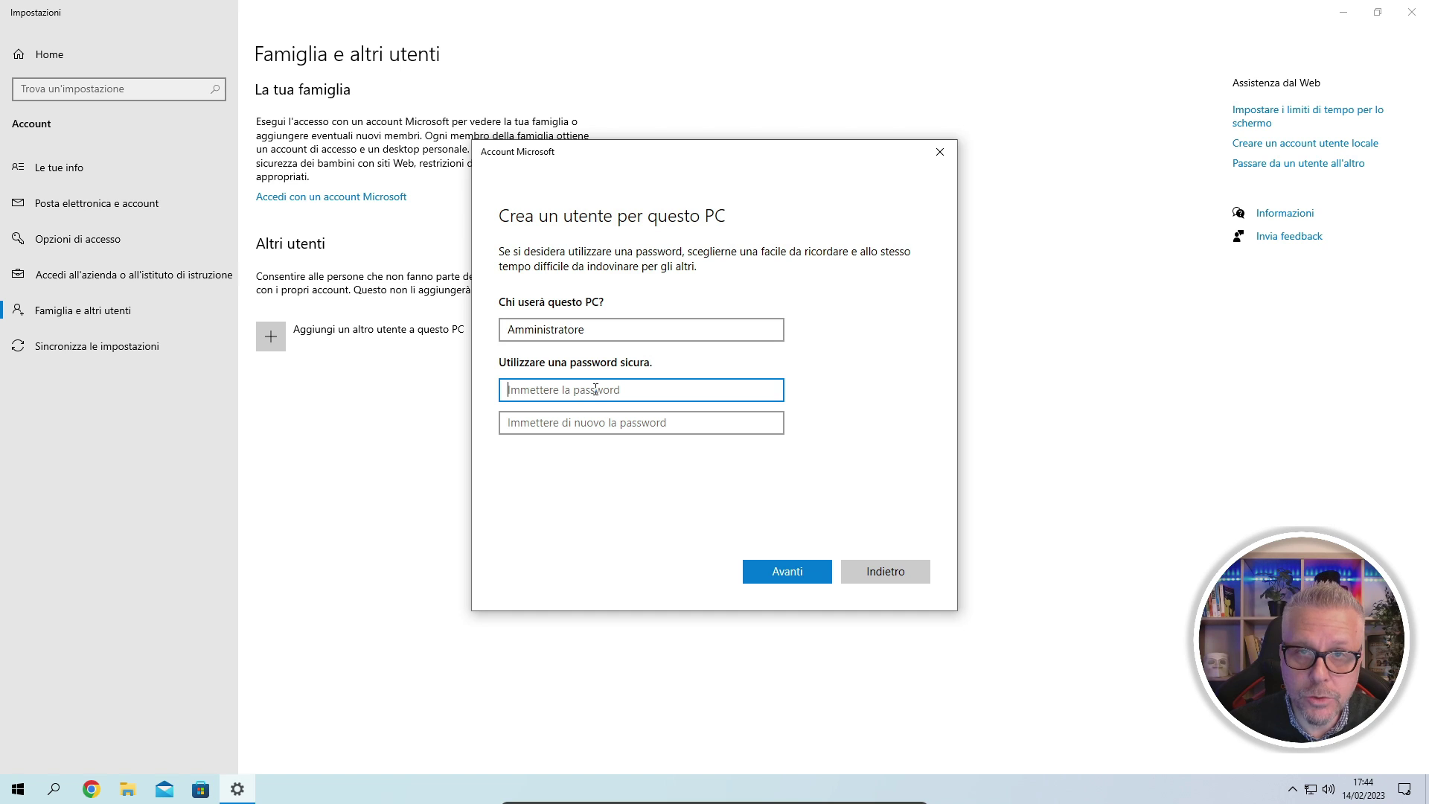
{"action": "type", "text": "*****"}
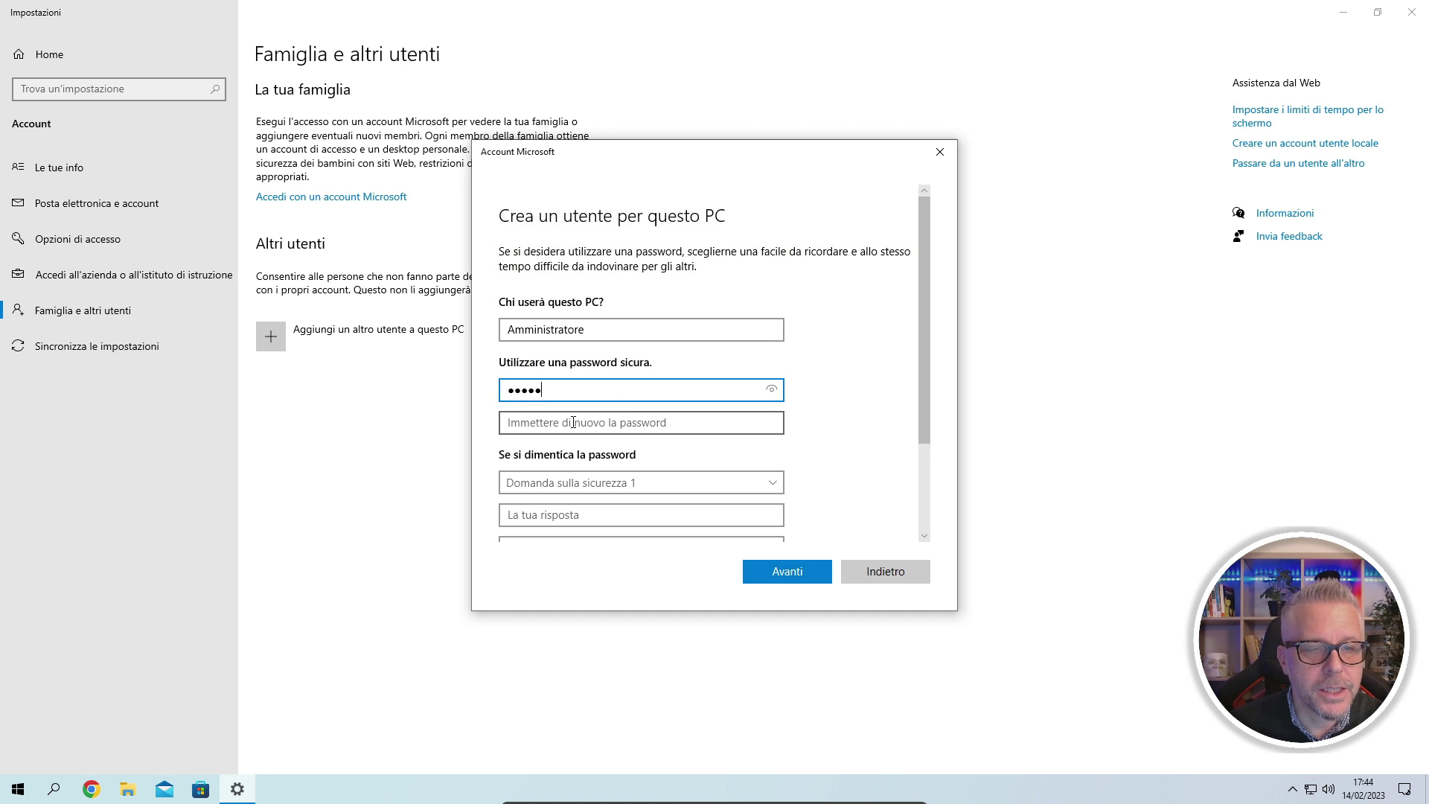
{"action": "left_click", "coordinate": [572, 422]}
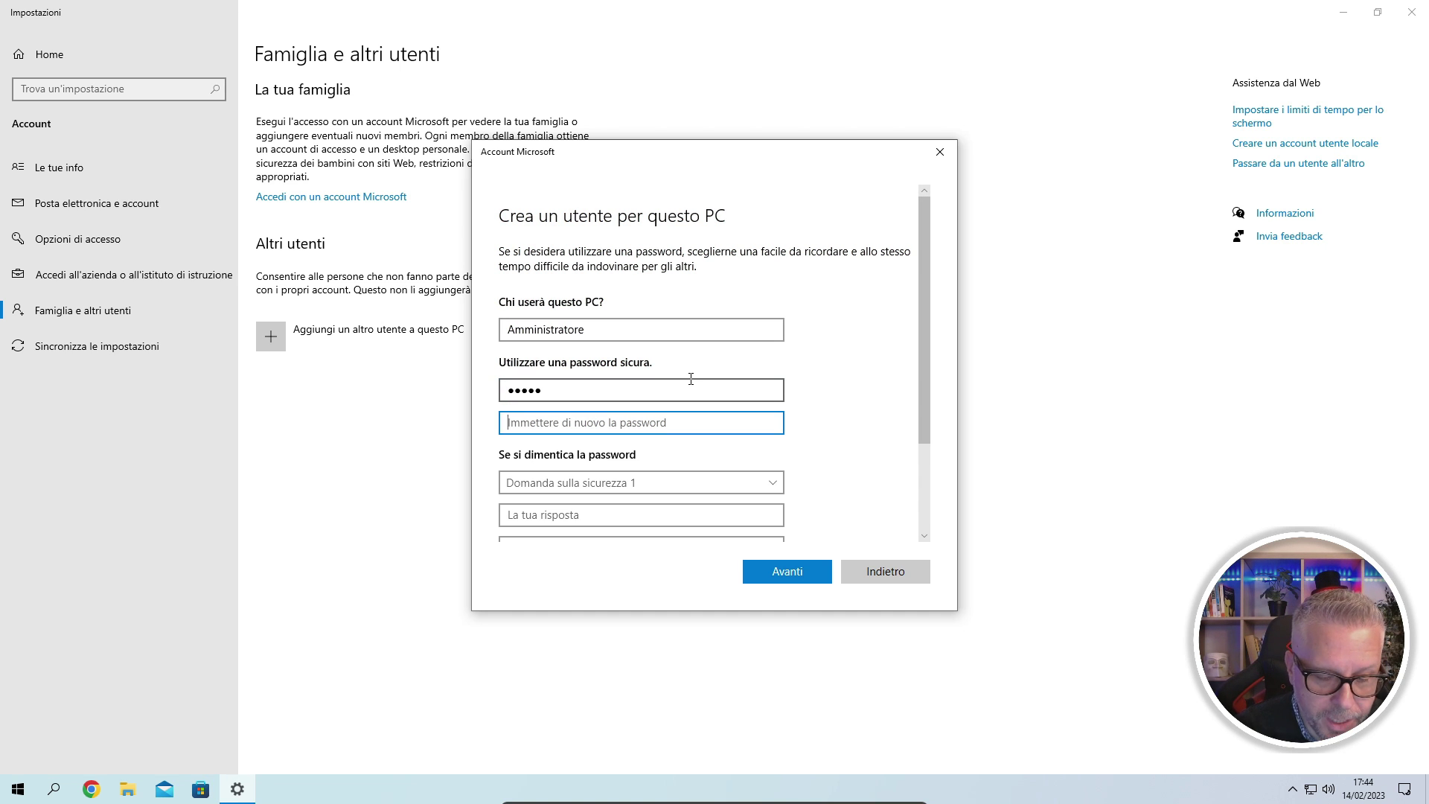
{"action": "type", "text": "*****"}
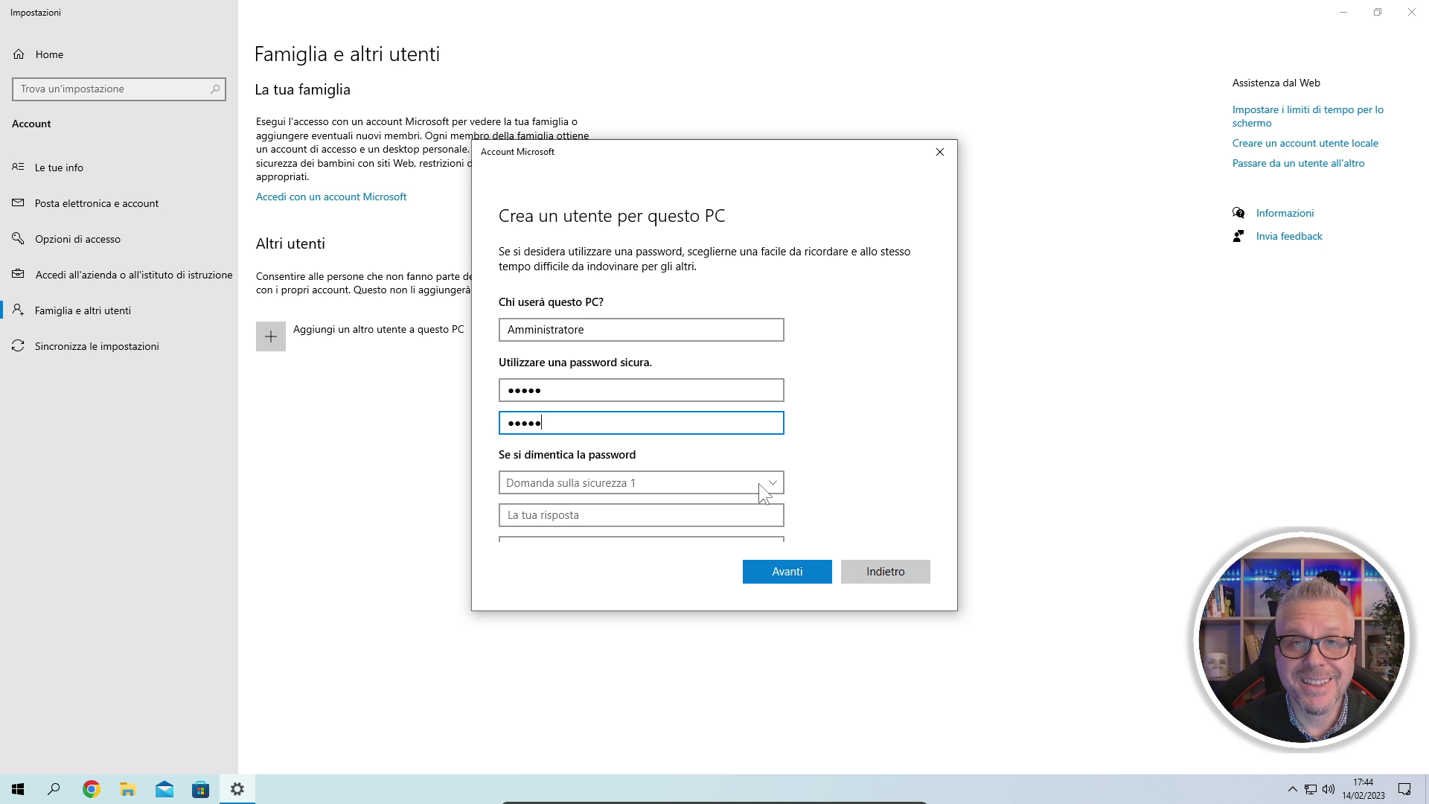
Set the first two security questions to the first pet's name and the native city, answering both with "a".
{"action": "left_click", "coordinate": [766, 482]}
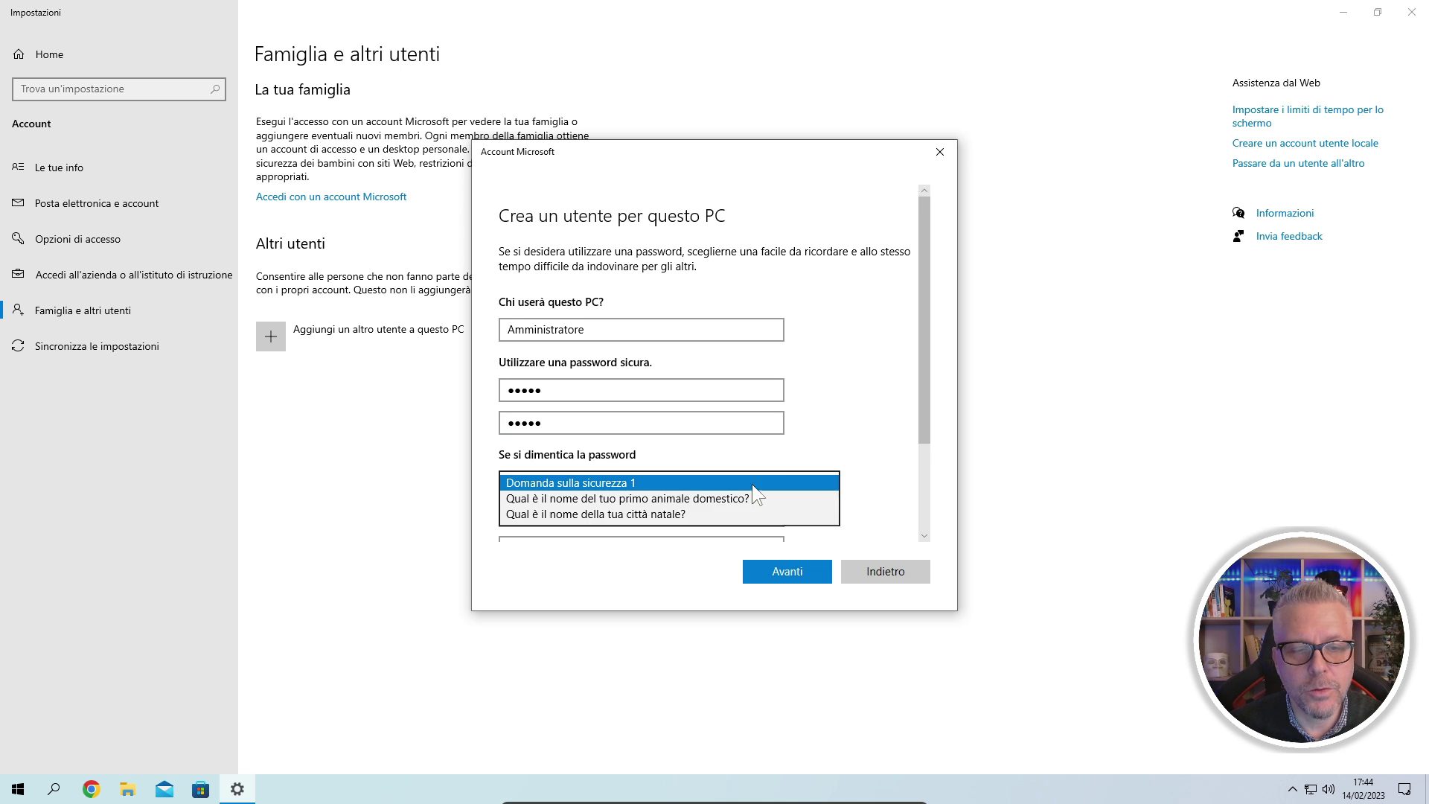
{"action": "left_click", "coordinate": [650, 500]}
{"action": "left_click", "coordinate": [622, 514]}
{"action": "type", "text": "a"}
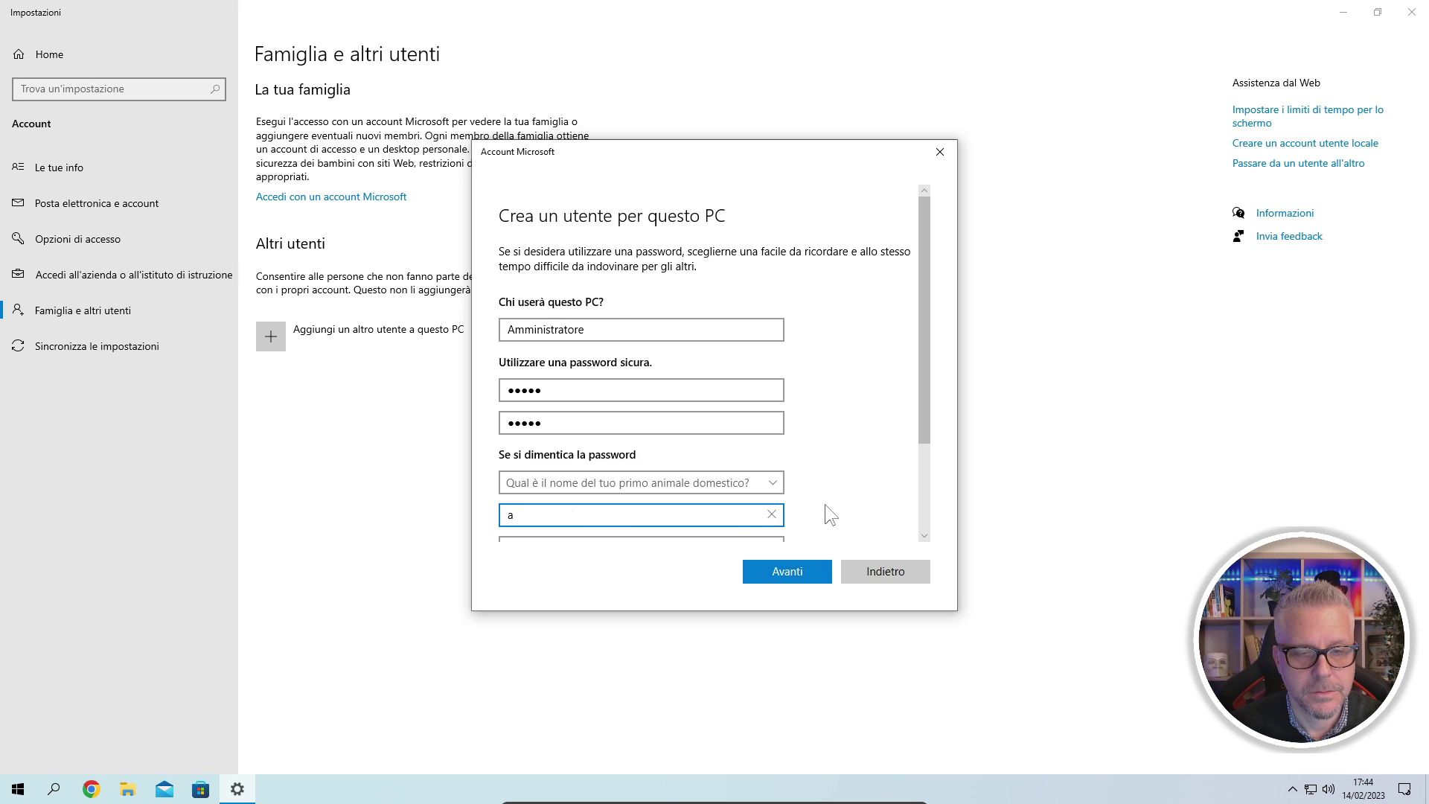
{"action": "scroll", "coordinate": [825, 503], "scroll_direction": "down", "scroll_amount": 1}
{"action": "left_click", "coordinate": [645, 442]}
{"action": "left_click", "coordinate": [644, 471]}
{"action": "left_click", "coordinate": [640, 474]}
{"action": "type", "text": "a"}
Set the third security question to the childhood nickname with answer "a" and create the local user.
{"action": "left_click", "coordinate": [771, 504]}
{"action": "scroll", "coordinate": [852, 488], "scroll_direction": "down", "scroll_amount": 1}
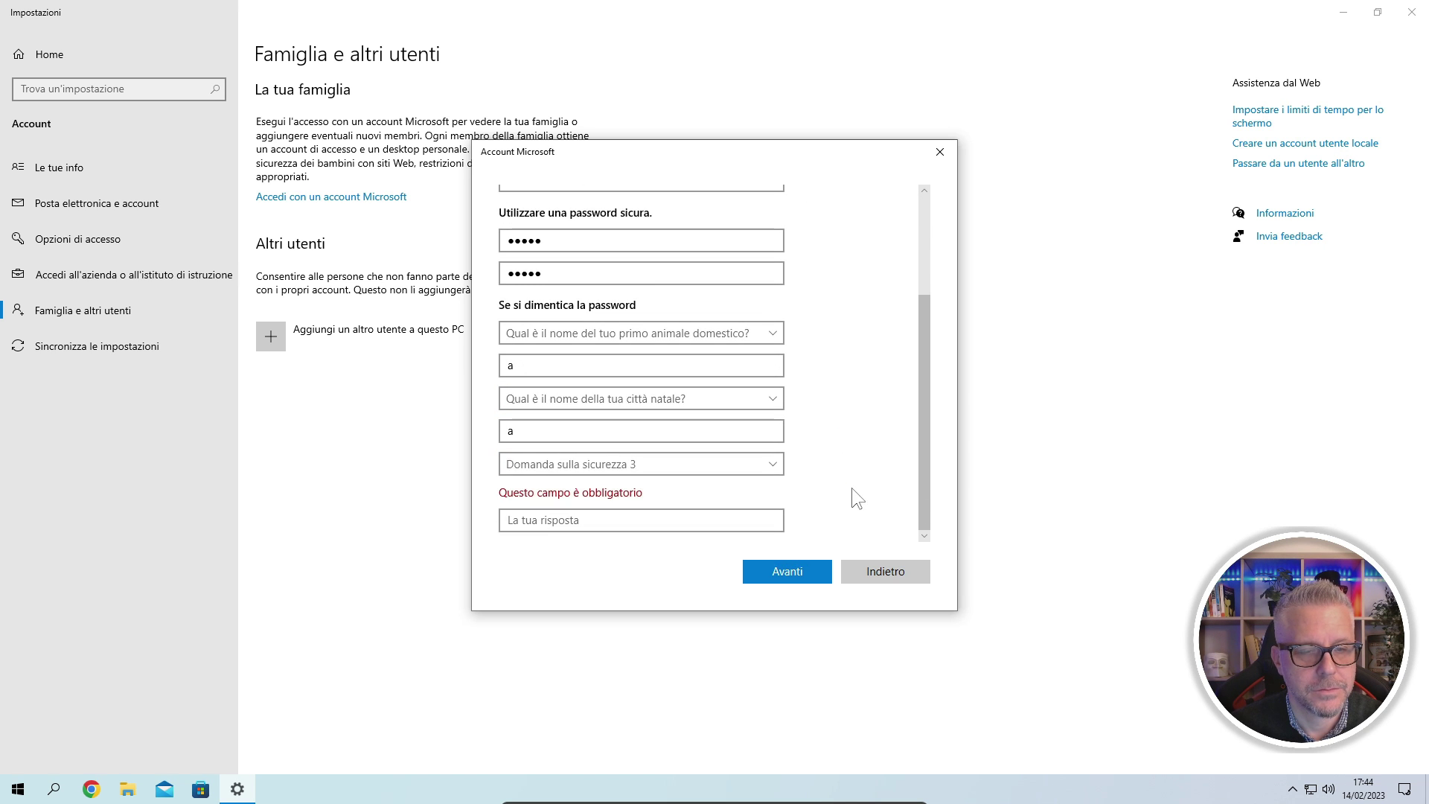
{"action": "left_click", "coordinate": [633, 463]}
{"action": "left_click", "coordinate": [632, 510]}
{"action": "left_click", "coordinate": [673, 524]}
{"action": "type", "text": "a"}
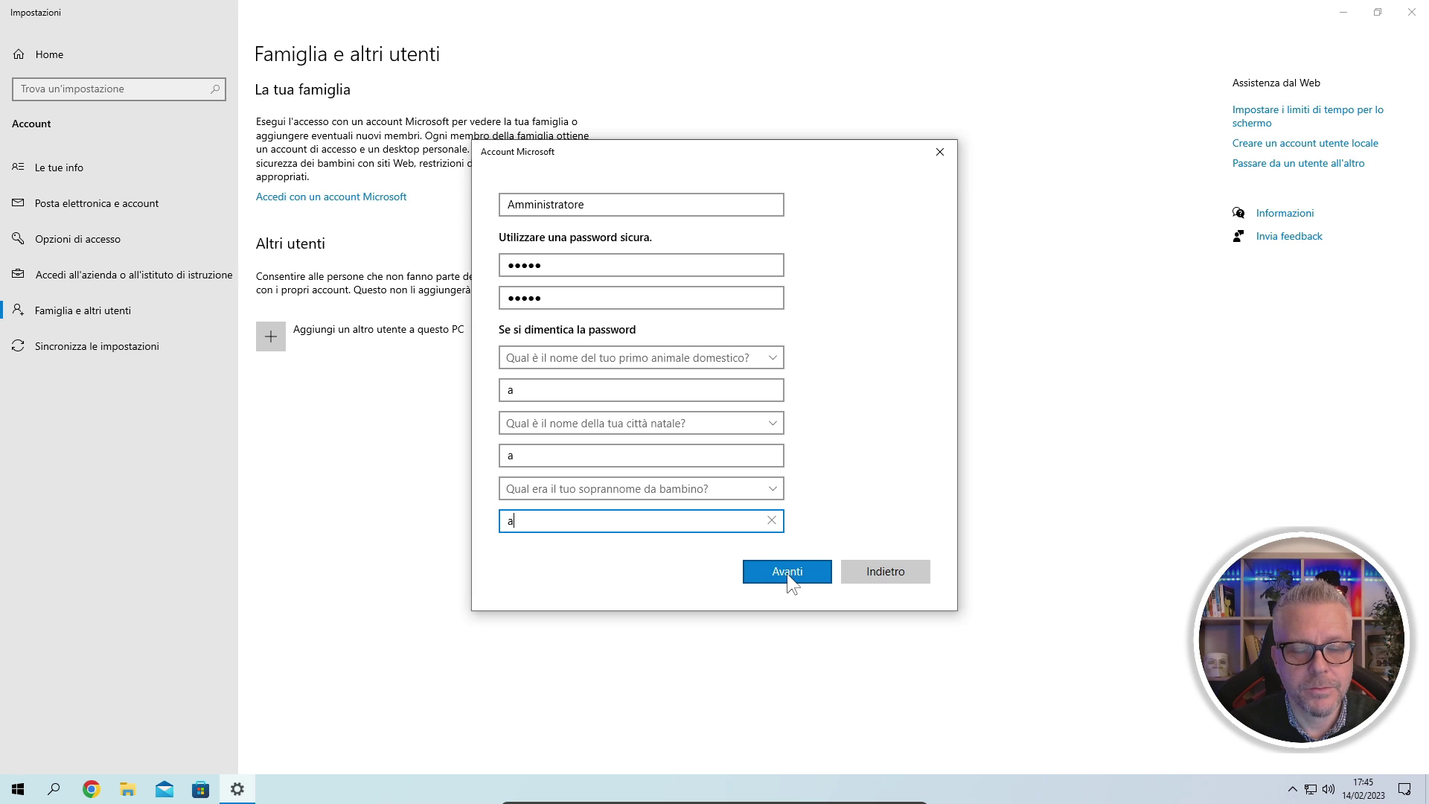
{"action": "left_click", "coordinate": [787, 571]}
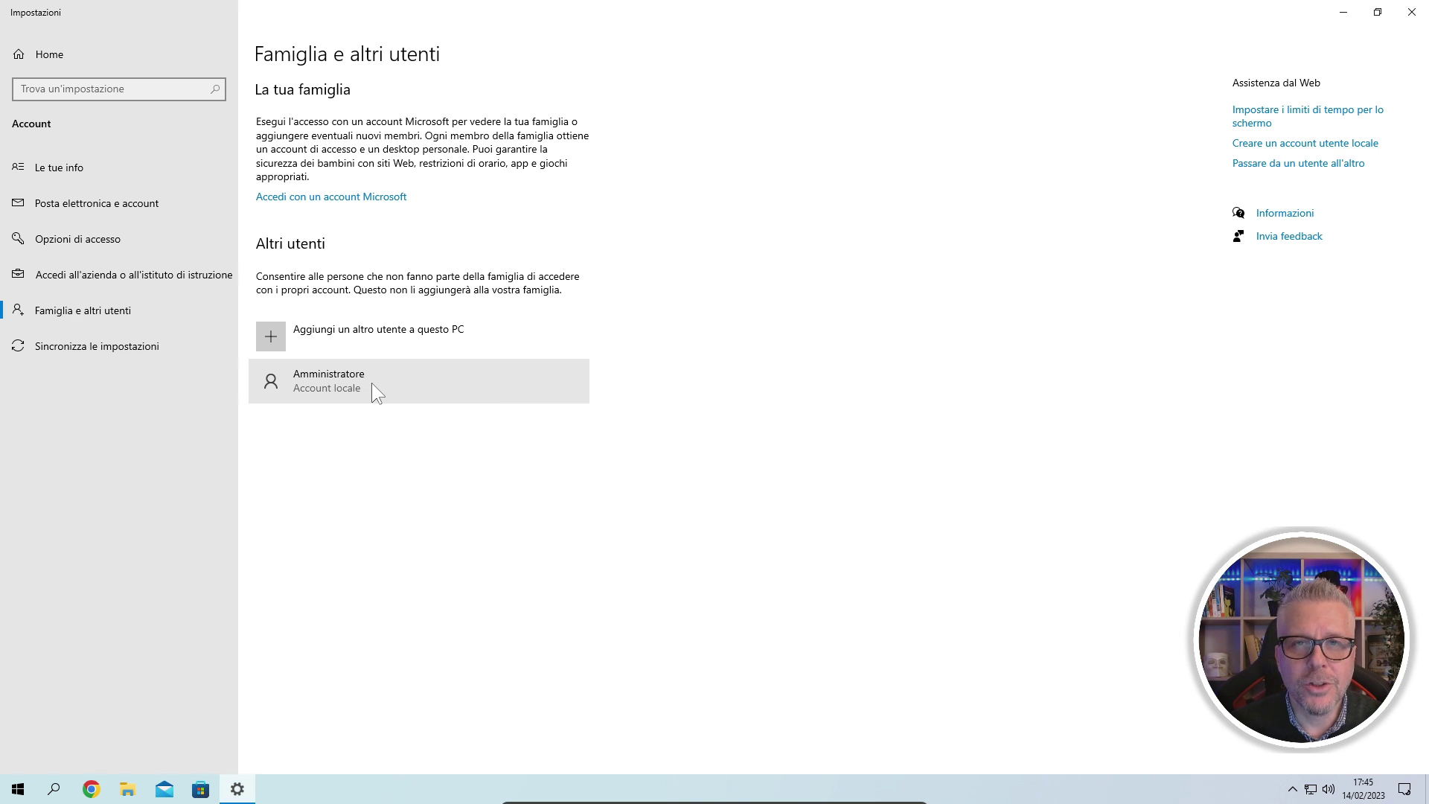
Change the new local account's type to Amministratore and close the settings.
{"action": "left_click", "coordinate": [364, 384]}
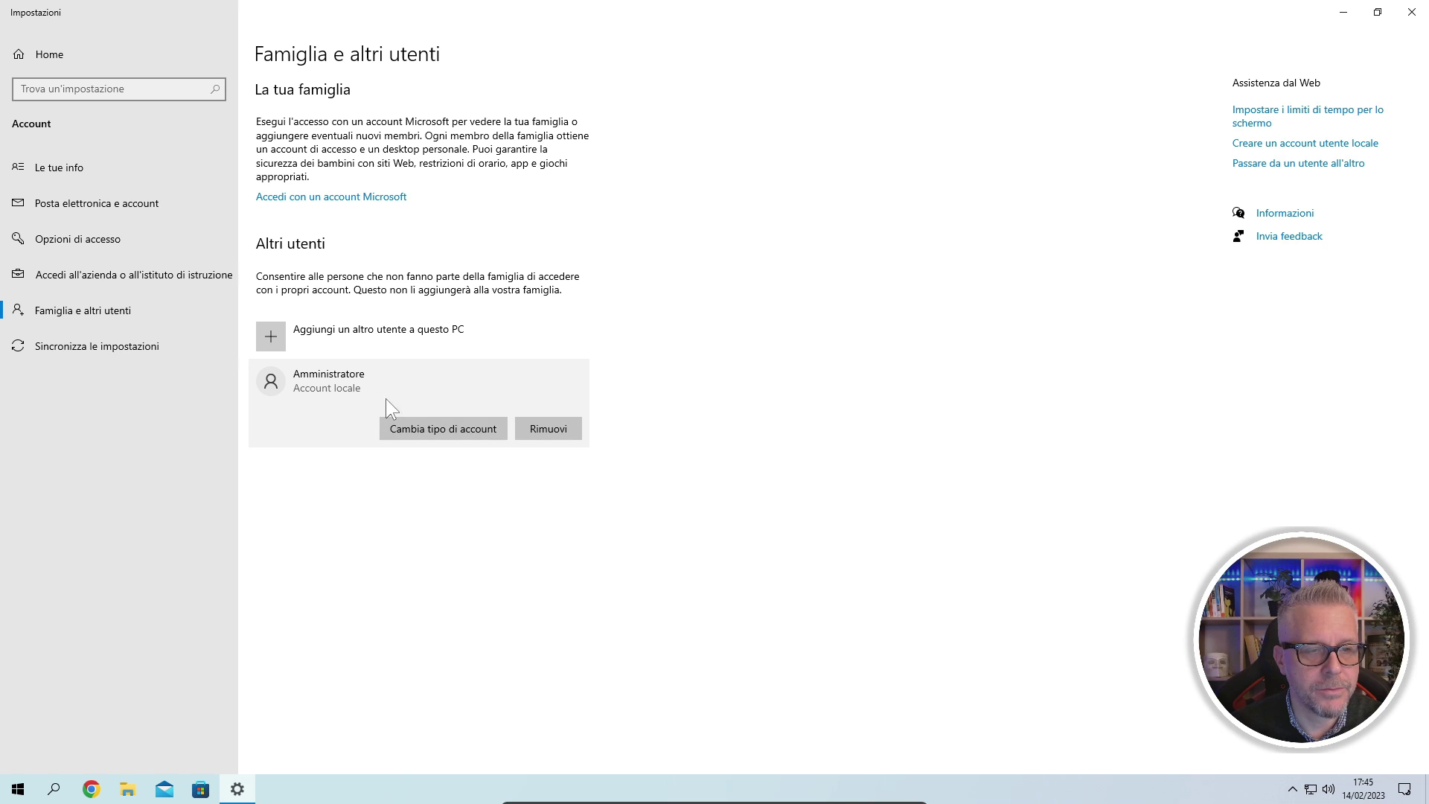
{"action": "left_click", "coordinate": [449, 428]}
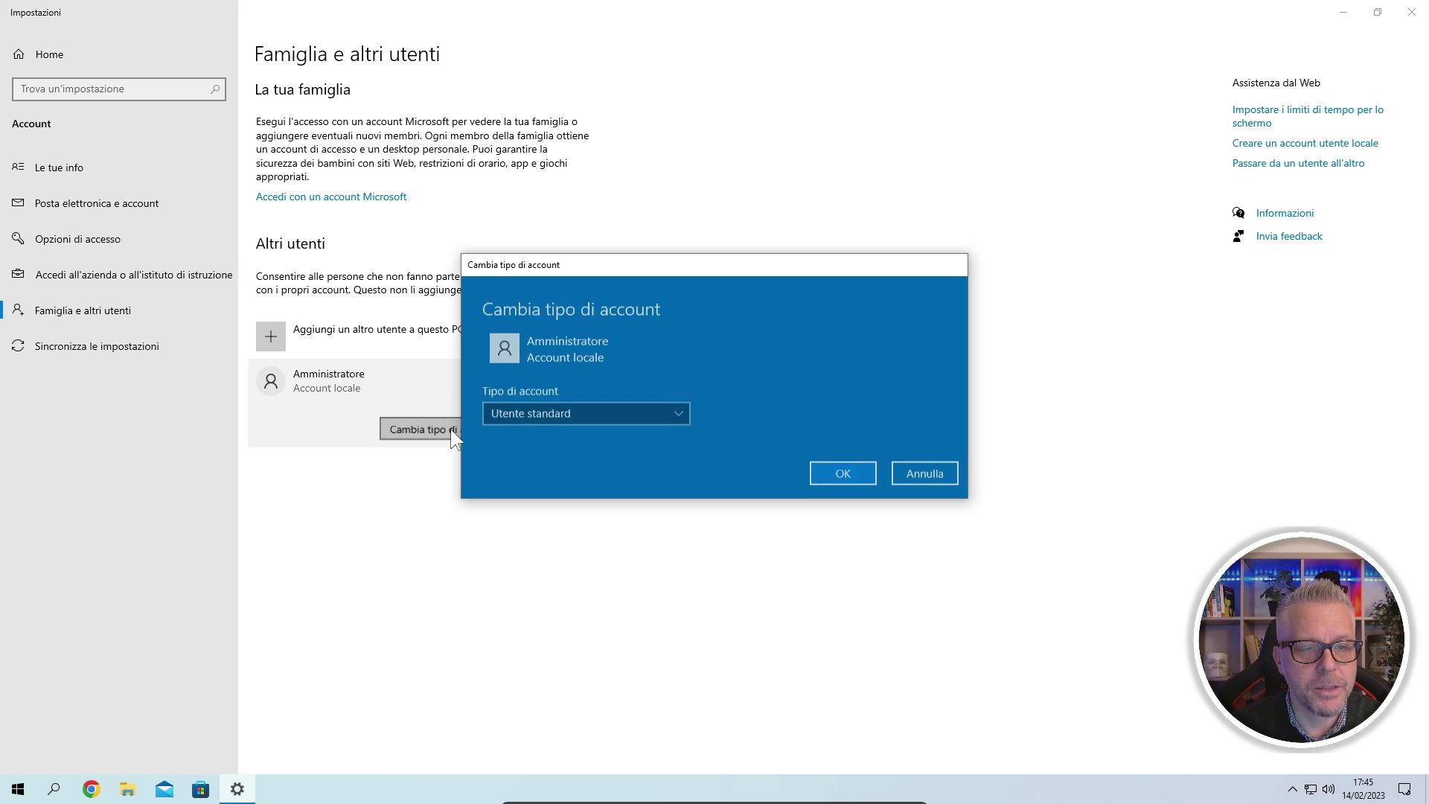
{"action": "left_click", "coordinate": [680, 408]}
{"action": "left_click", "coordinate": [602, 384]}
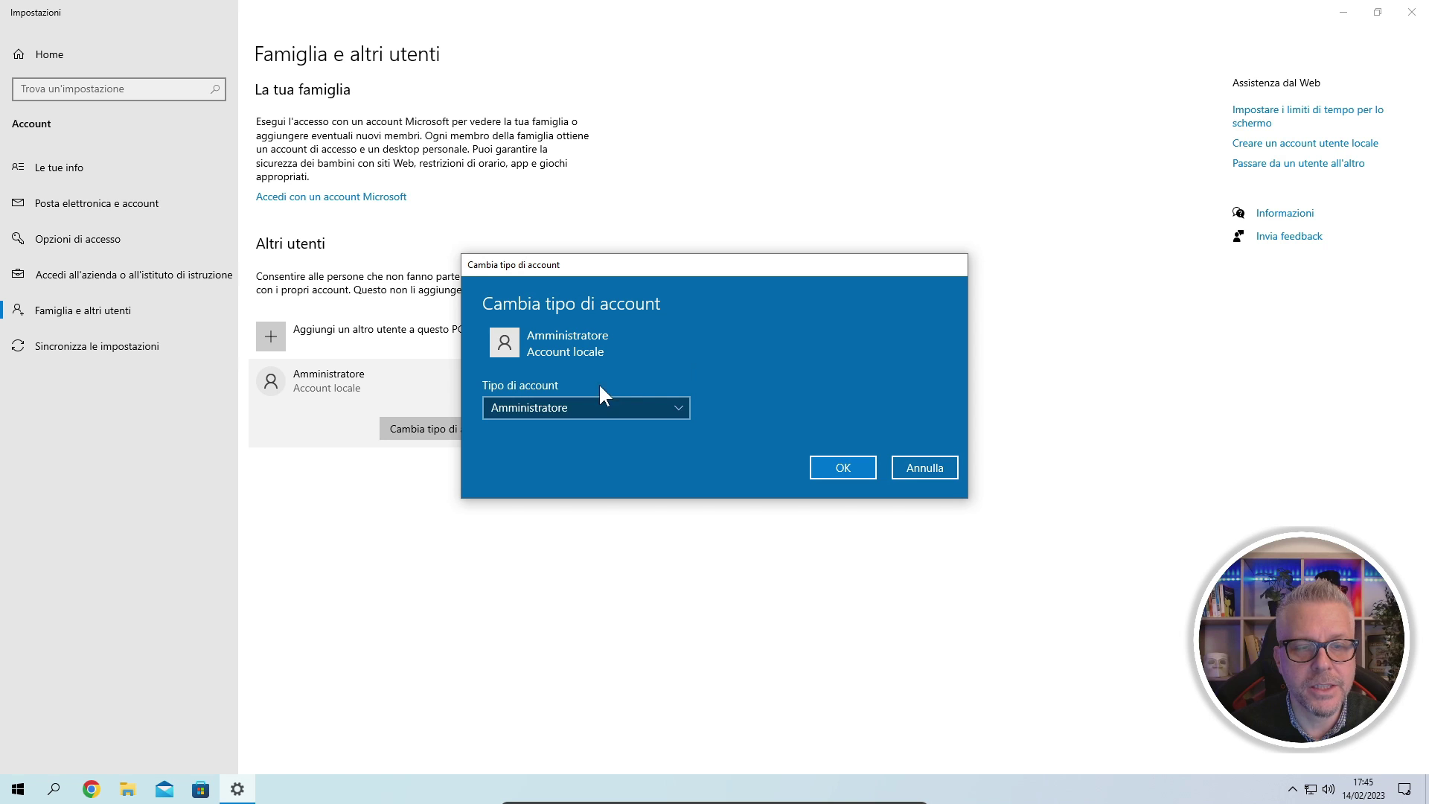
{"action": "left_click", "coordinate": [844, 467]}
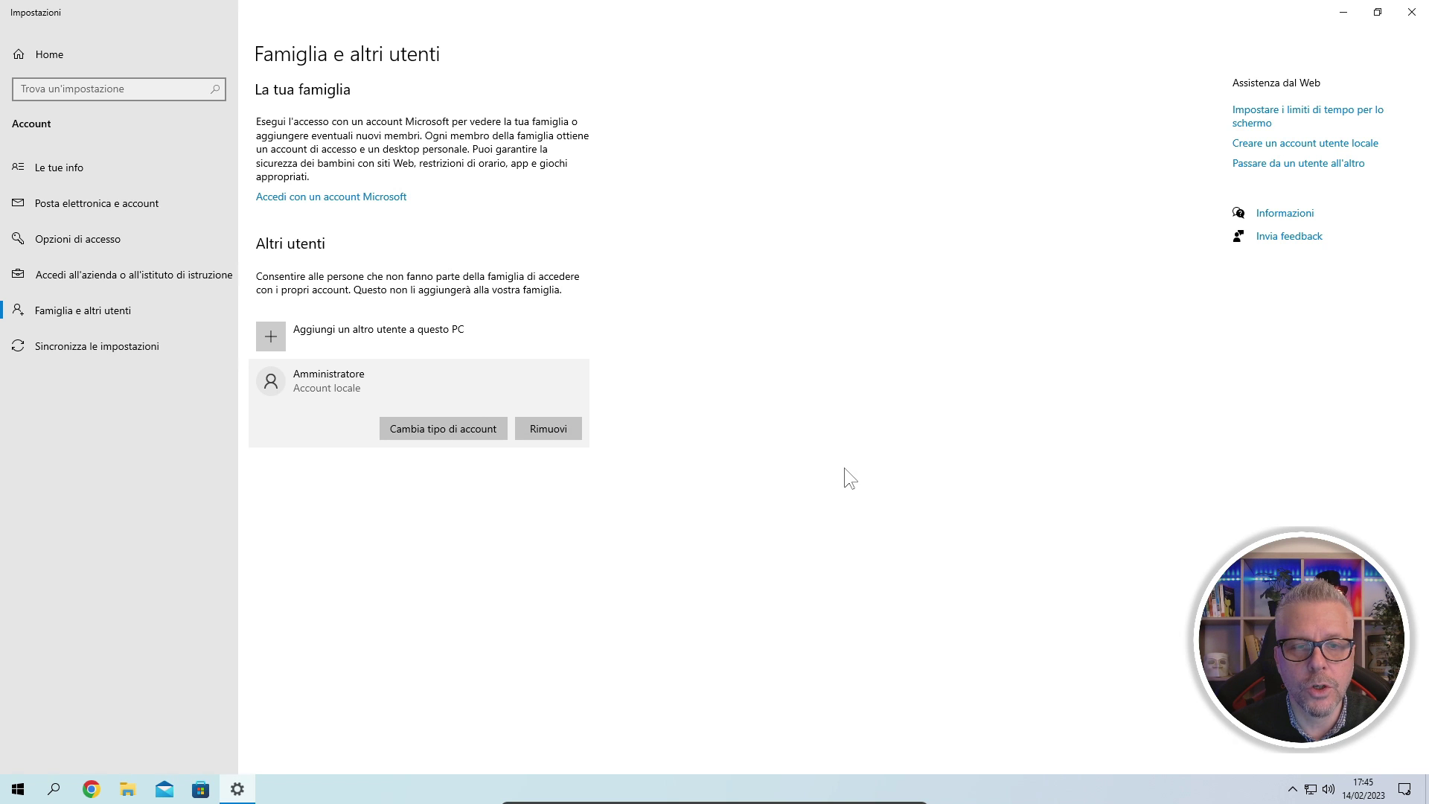
{"action": "left_click", "coordinate": [1411, 13]}
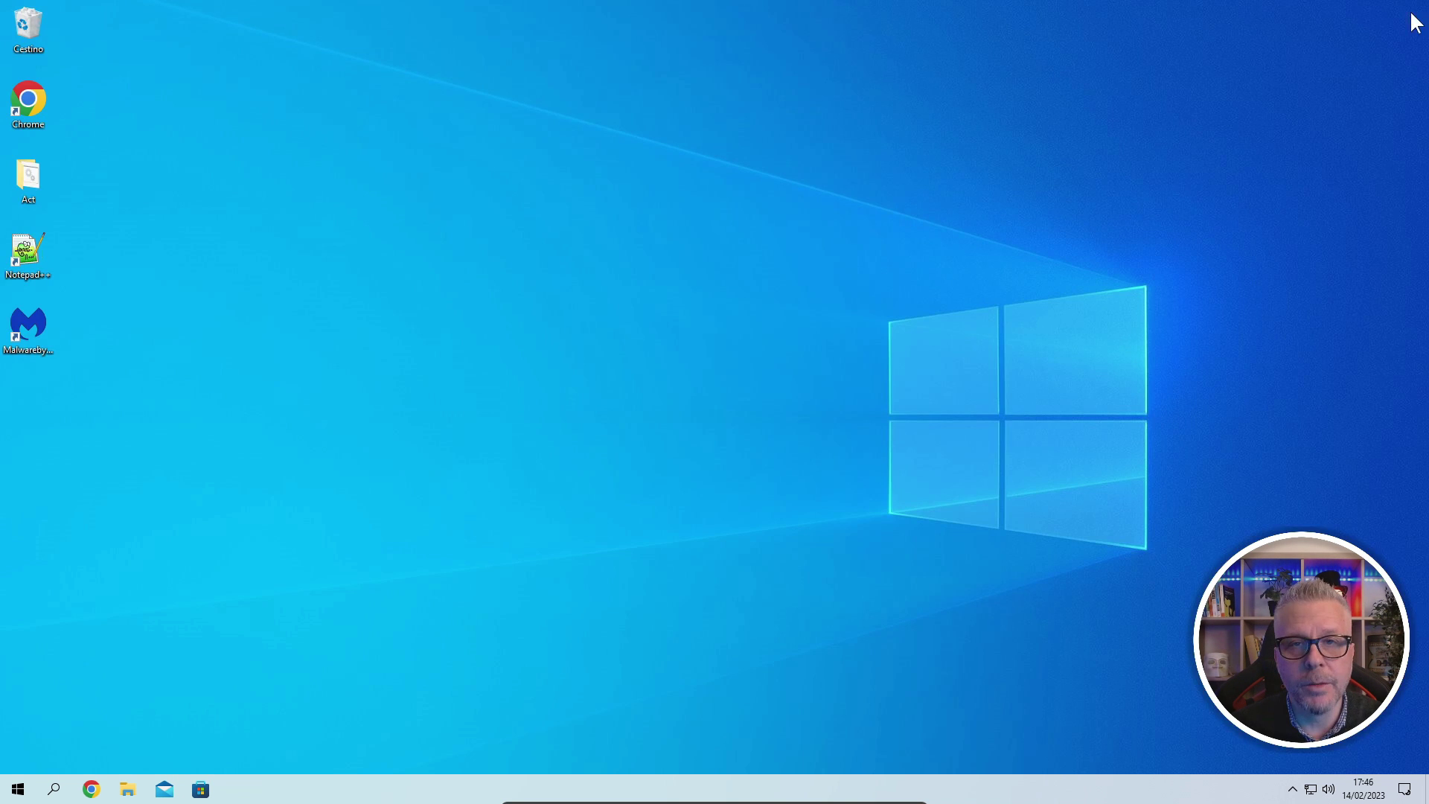
Sign out of the current Windows user session.
{"action": "left_click", "coordinate": [18, 788]}
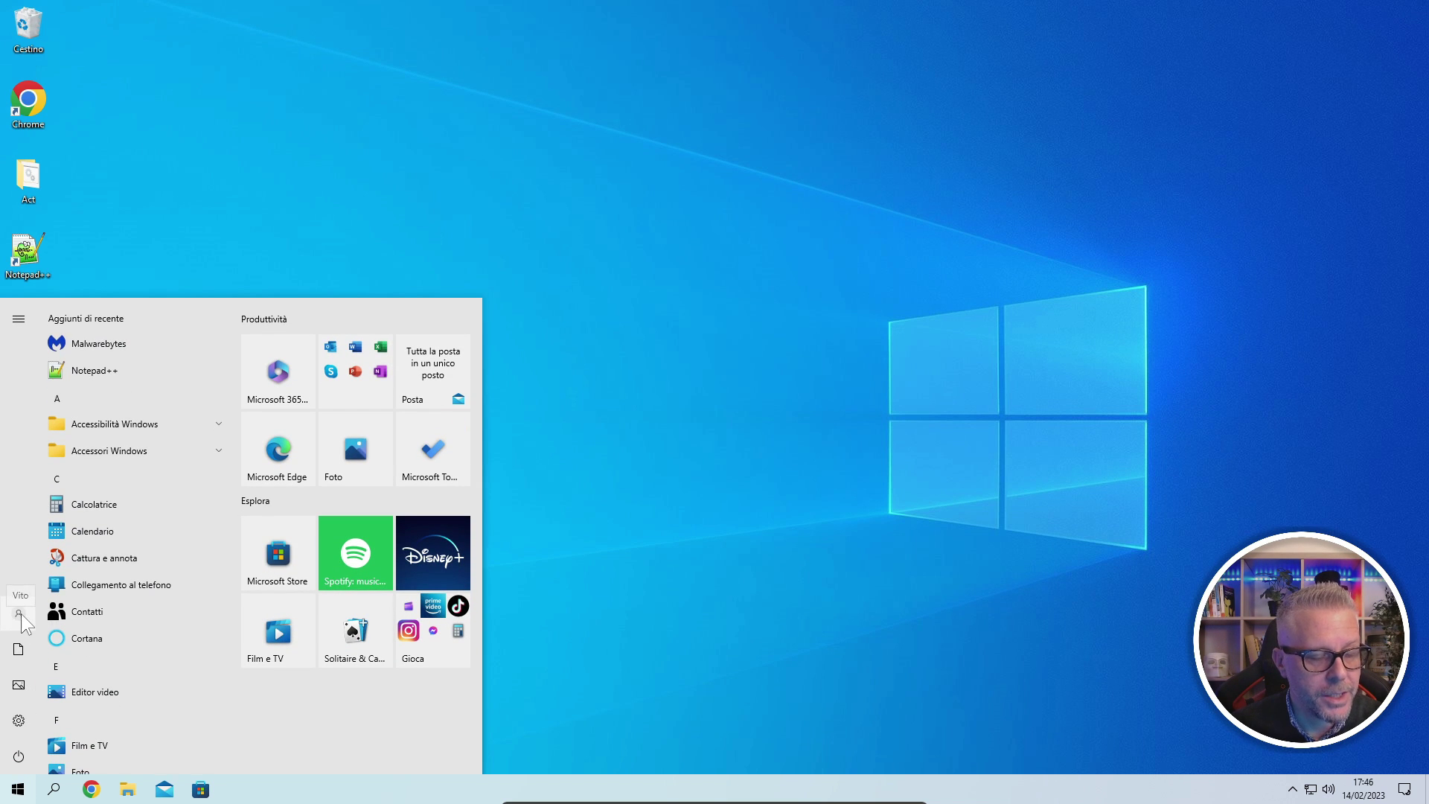
{"action": "mouse_move", "coordinate": [21, 613]}
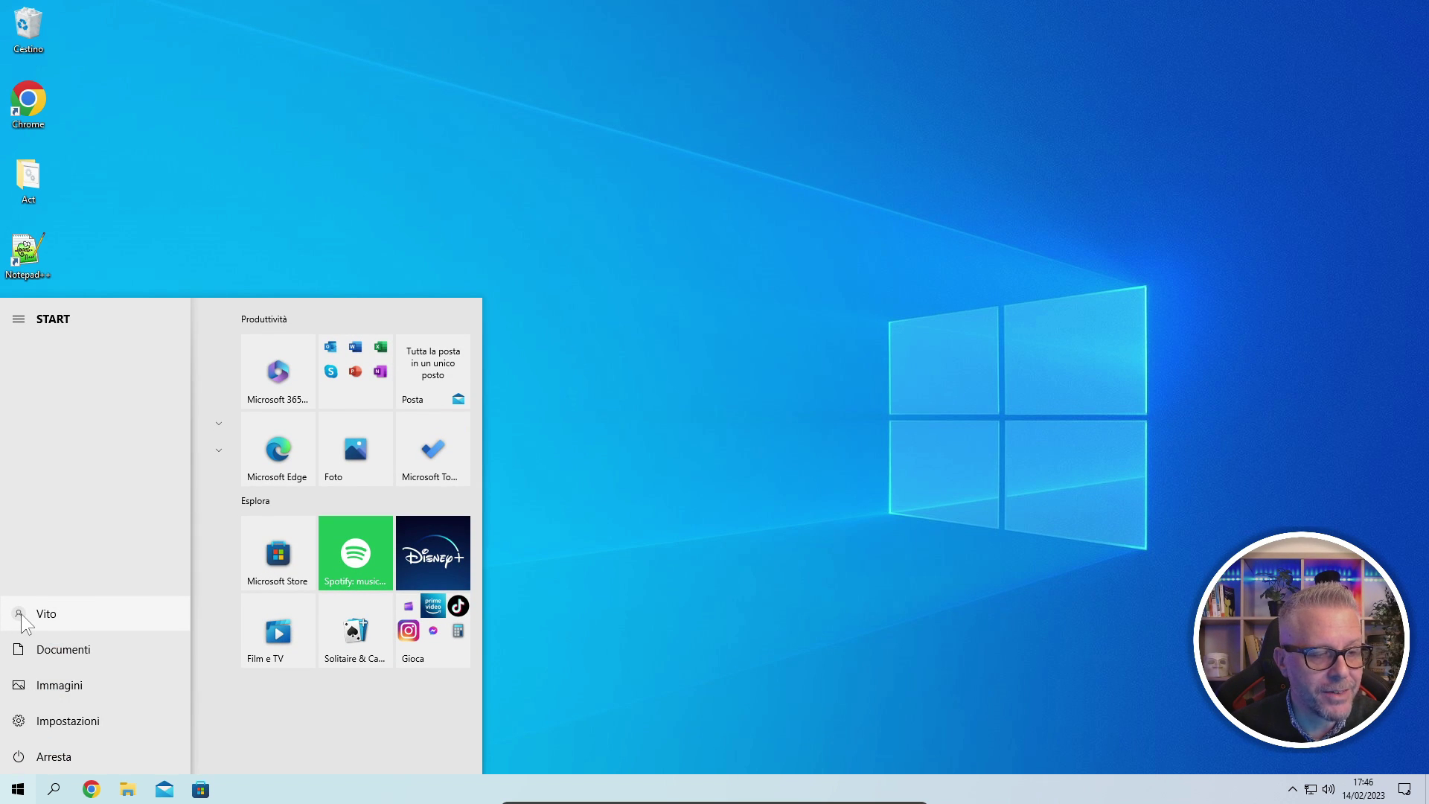
{"action": "left_click", "coordinate": [20, 614]}
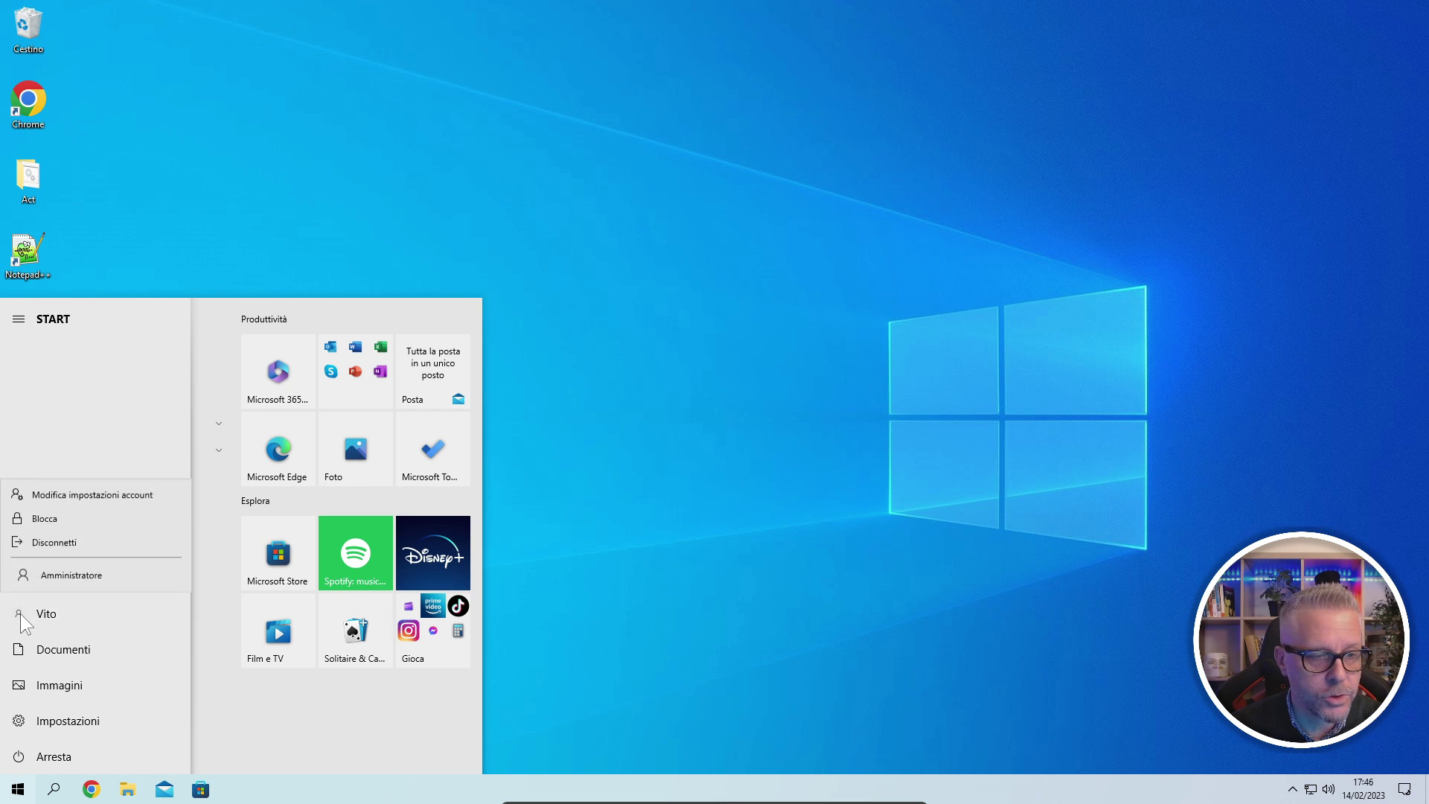
{"action": "left_click", "coordinate": [50, 544]}
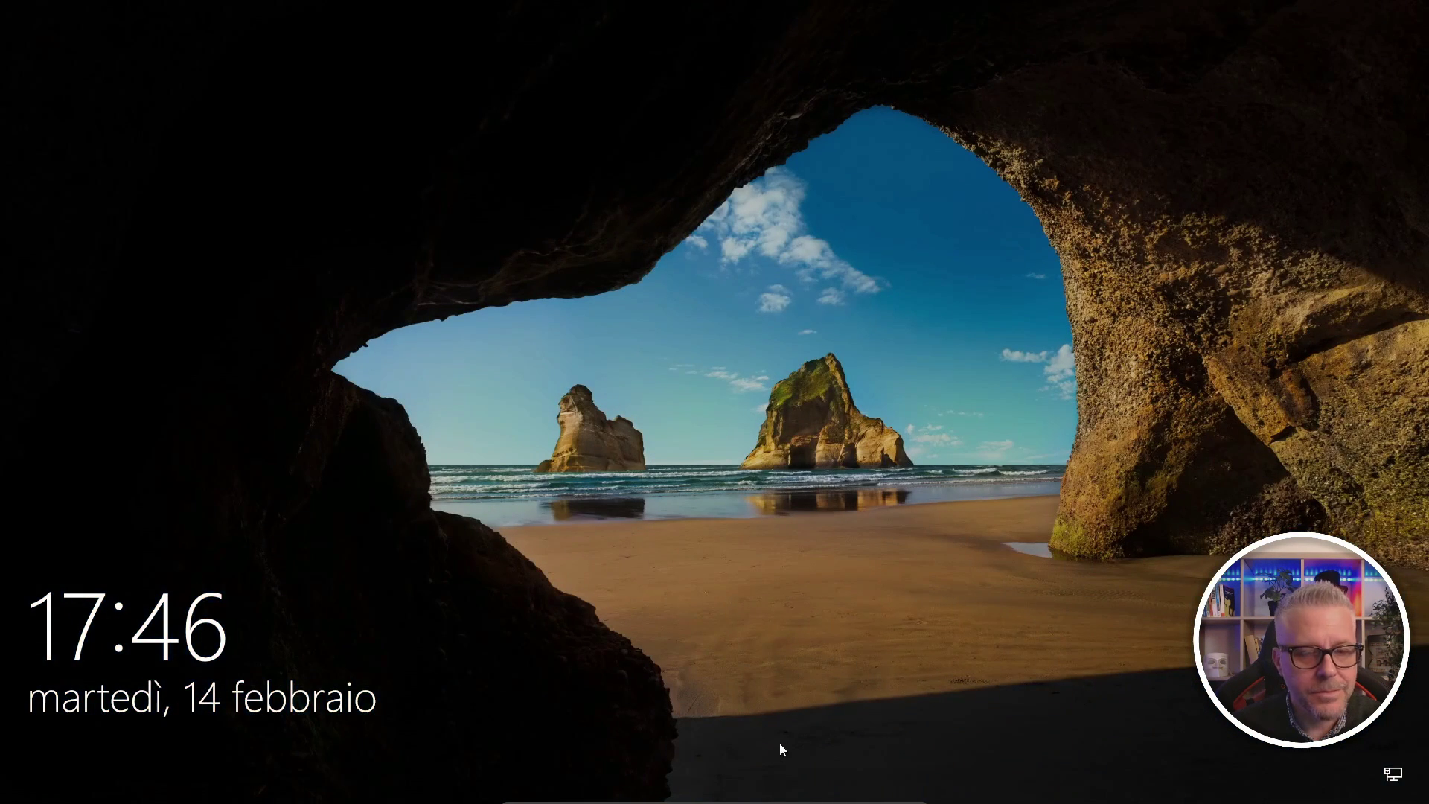
Sign in to Windows as Amministratore by entering that account's password.
{"action": "left_click", "coordinate": [781, 748]}
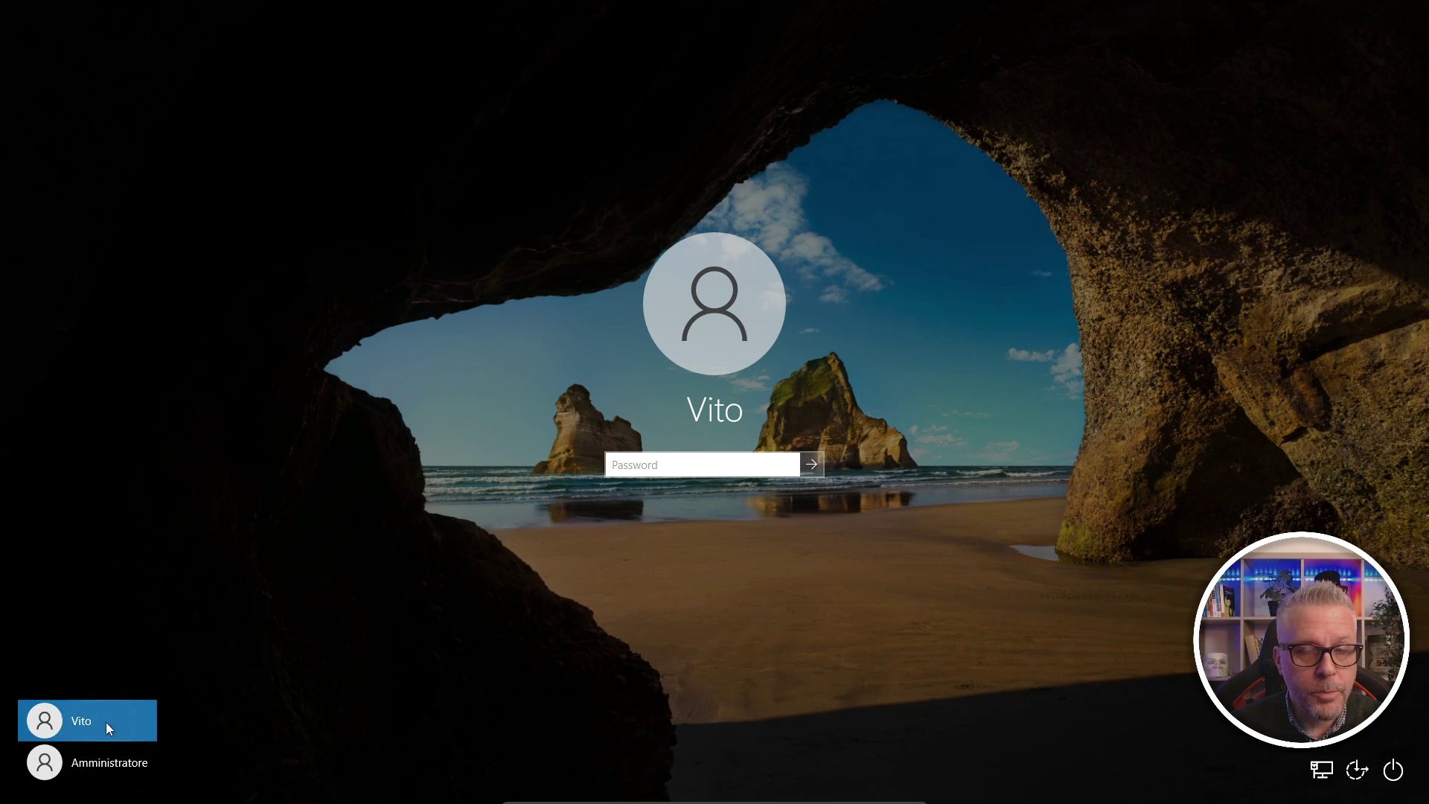
{"action": "left_click", "coordinate": [82, 766]}
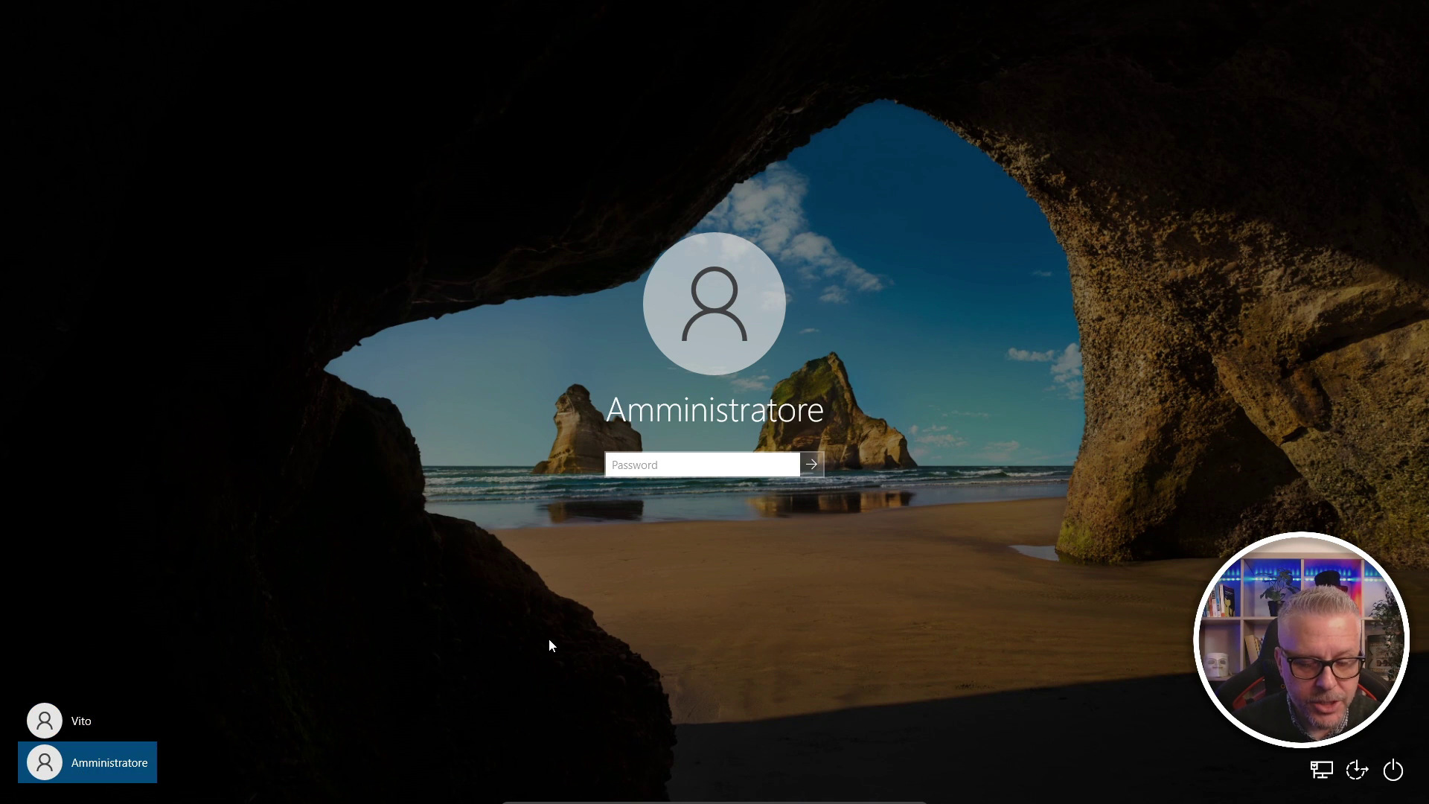
{"action": "type", "text": "••••"}
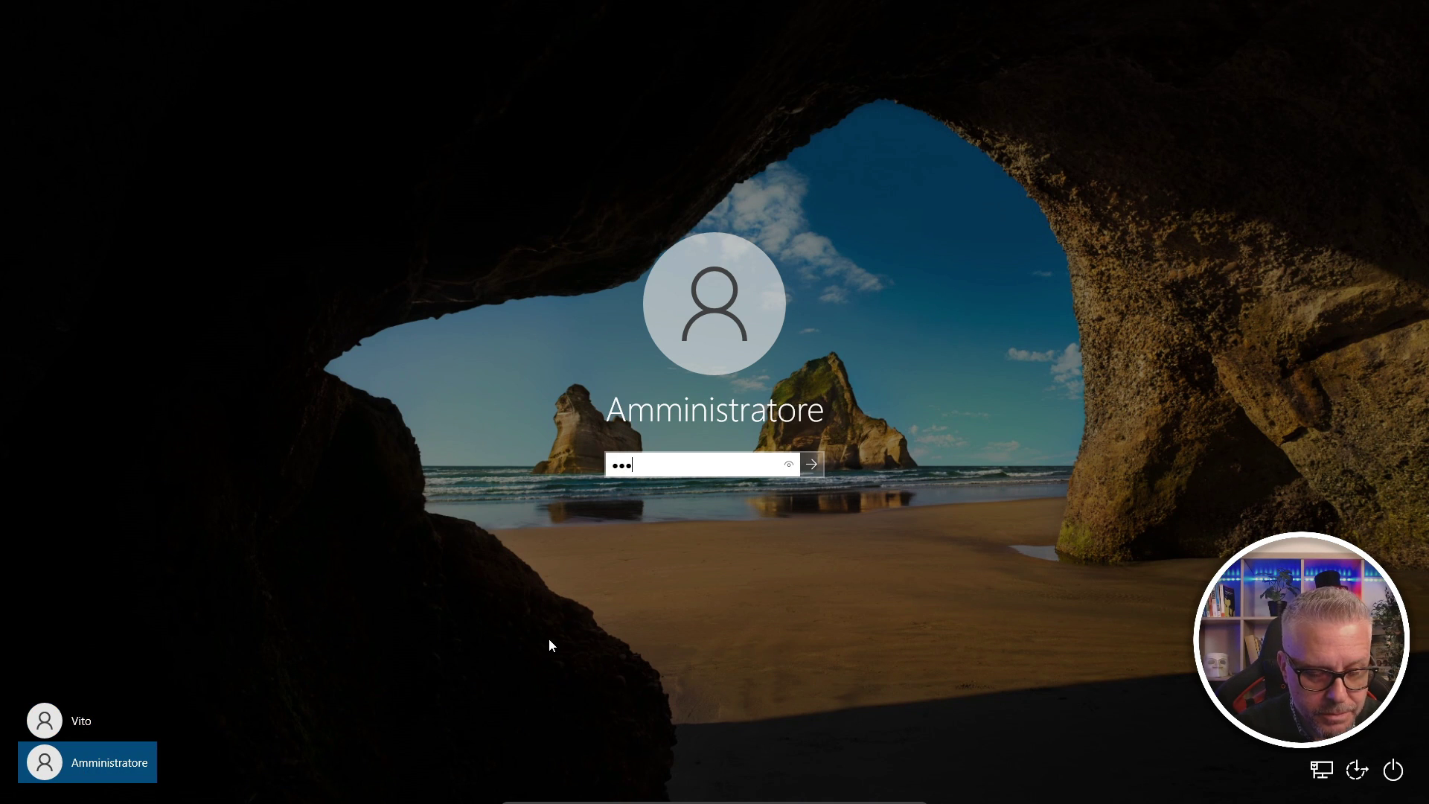
{"action": "key", "text": "Return"}
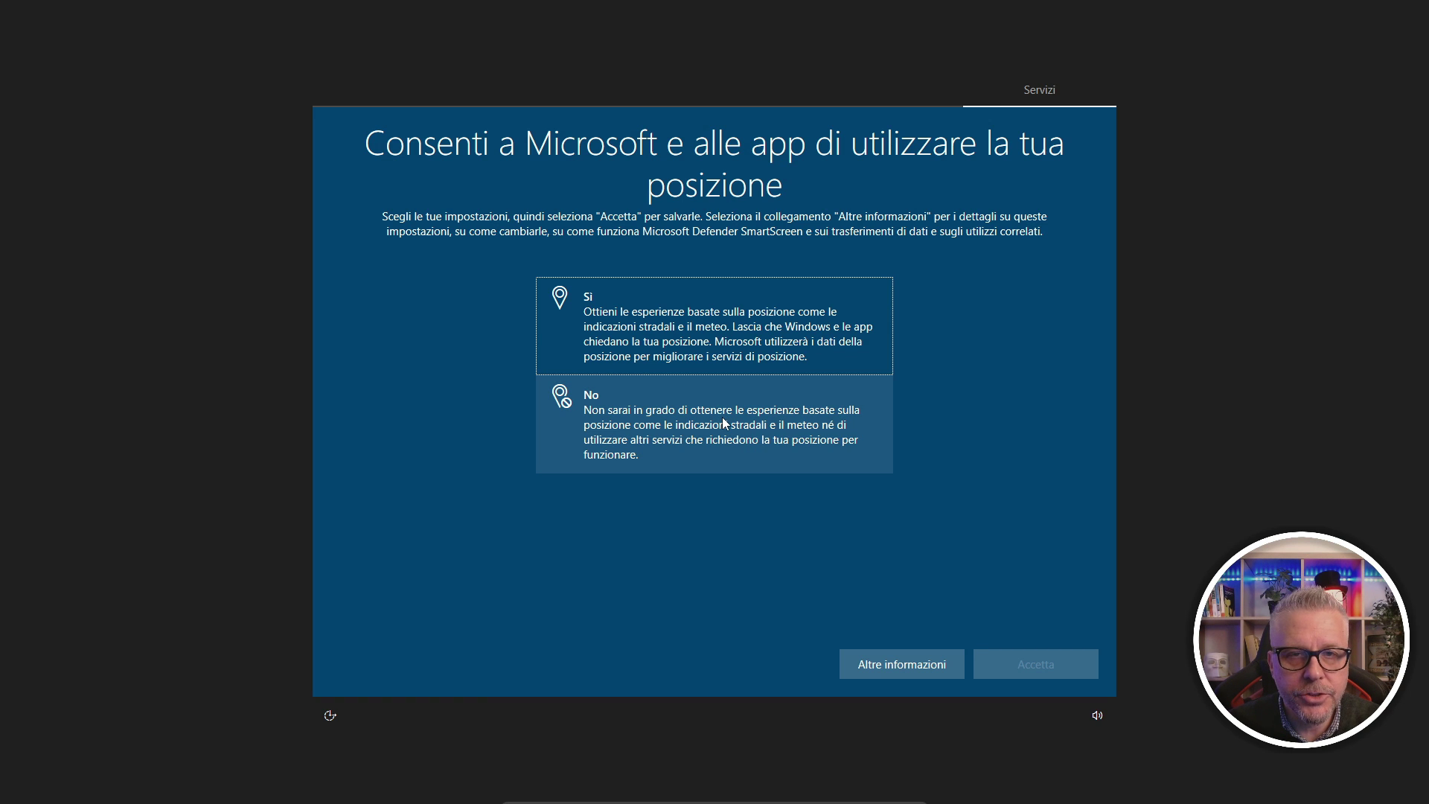
Decline location access, improved pen and typing input, and advertising ID use in the first sign-in privacy settings.
{"action": "left_click", "coordinate": [723, 424]}
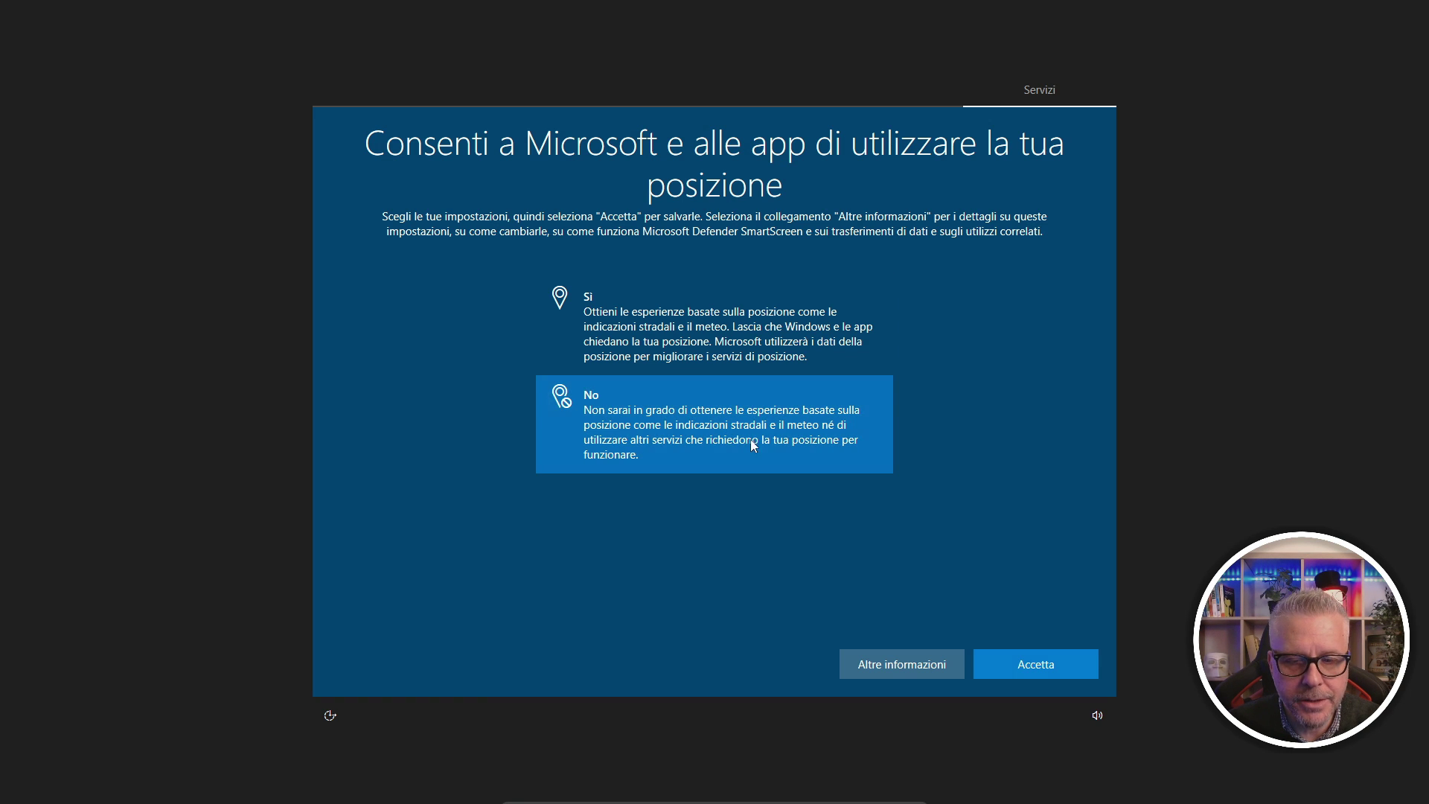
{"action": "left_click", "coordinate": [1039, 664]}
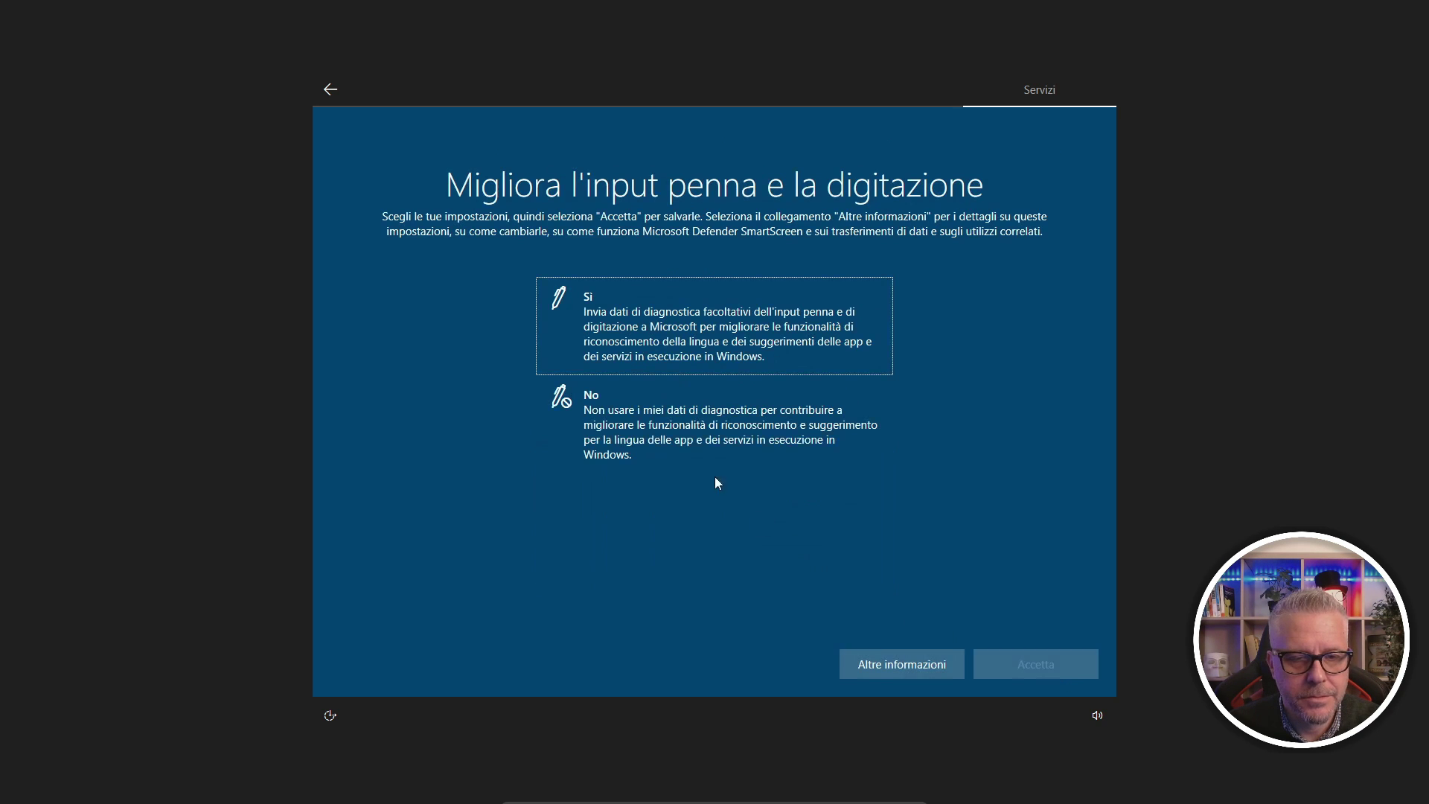
{"action": "left_click", "coordinate": [716, 465]}
{"action": "left_click", "coordinate": [1046, 669]}
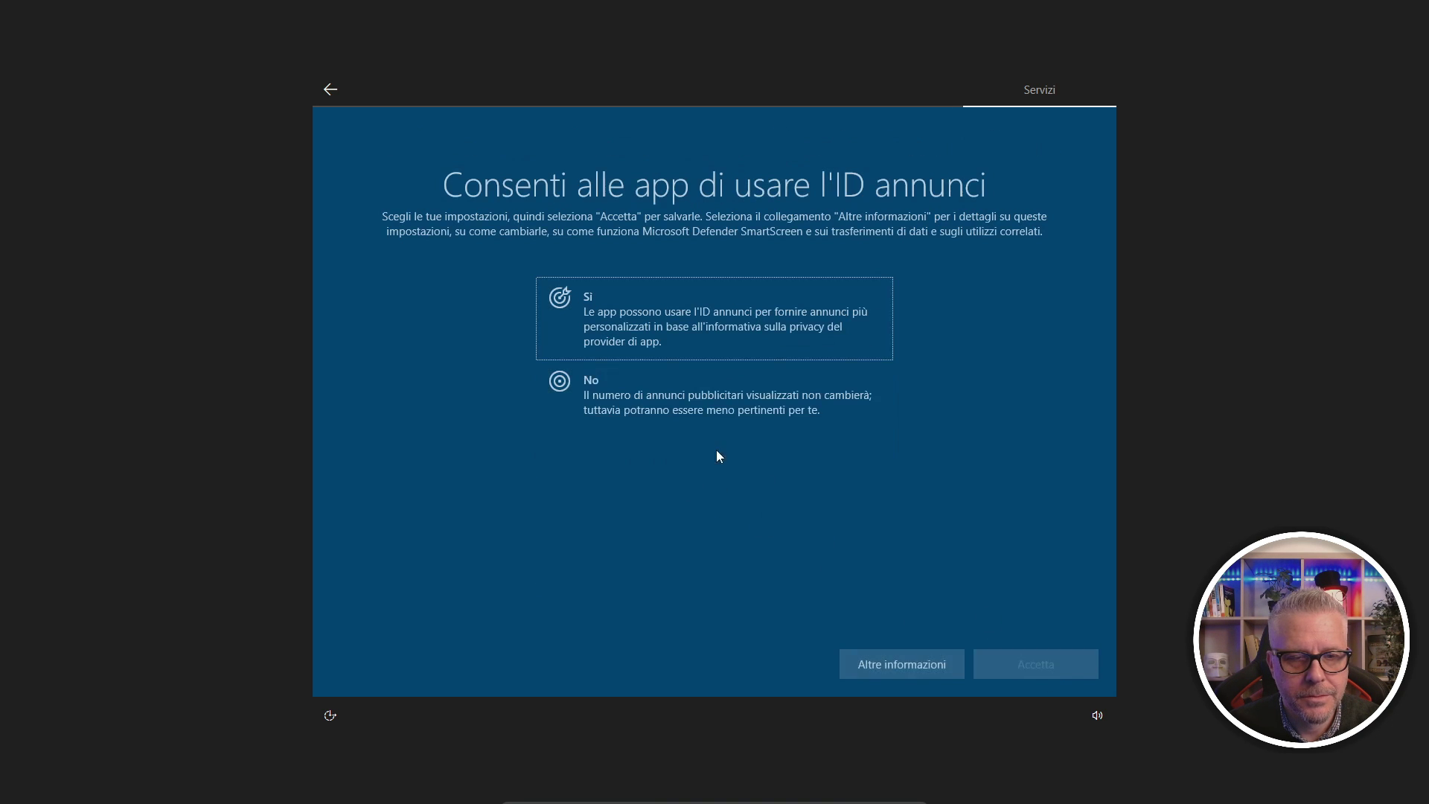
{"action": "left_click", "coordinate": [719, 417]}
{"action": "left_click", "coordinate": [1037, 664]}
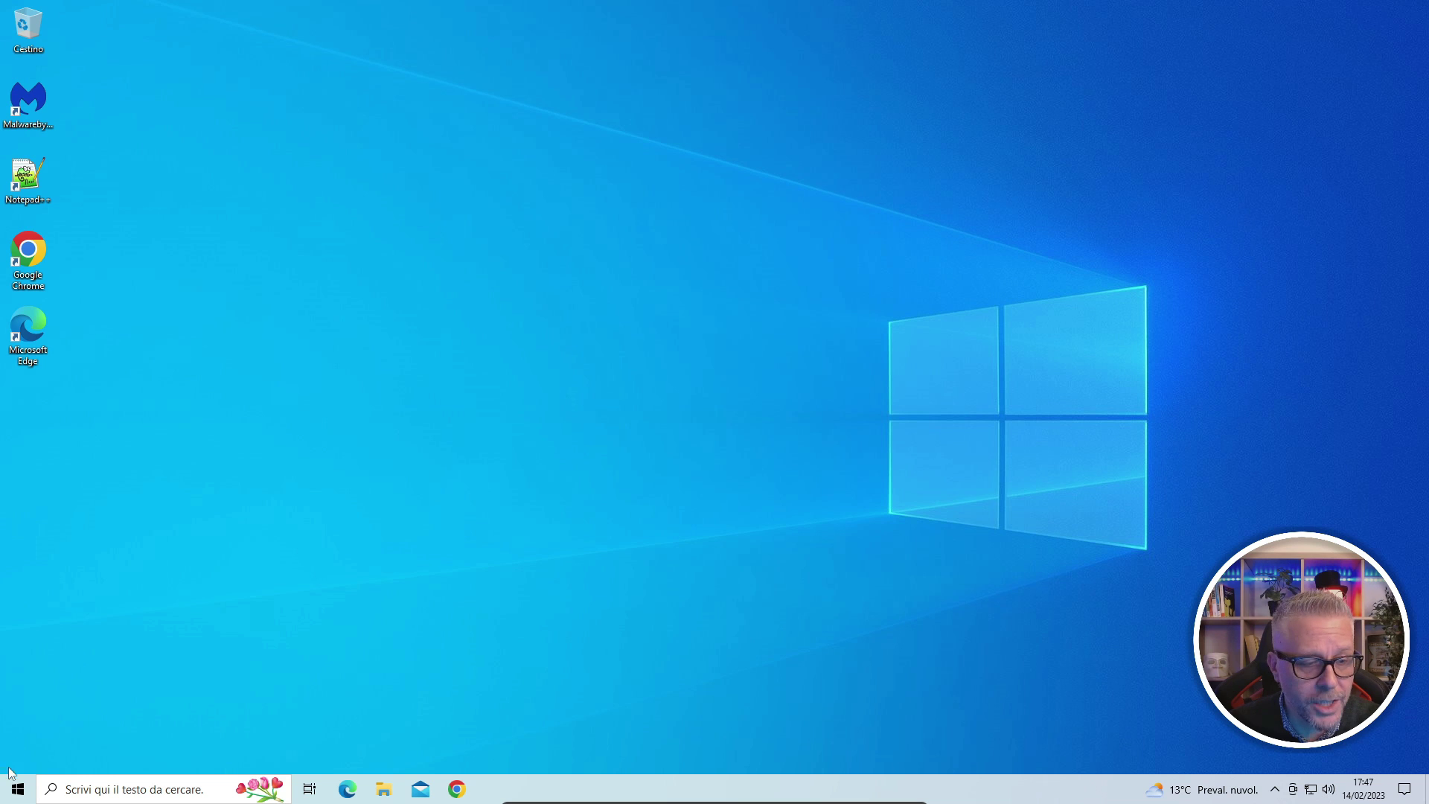
Change the everyday local account's type to Utente standard under Famiglia e altri utenti and close the settings.
{"action": "left_click", "coordinate": [15, 795]}
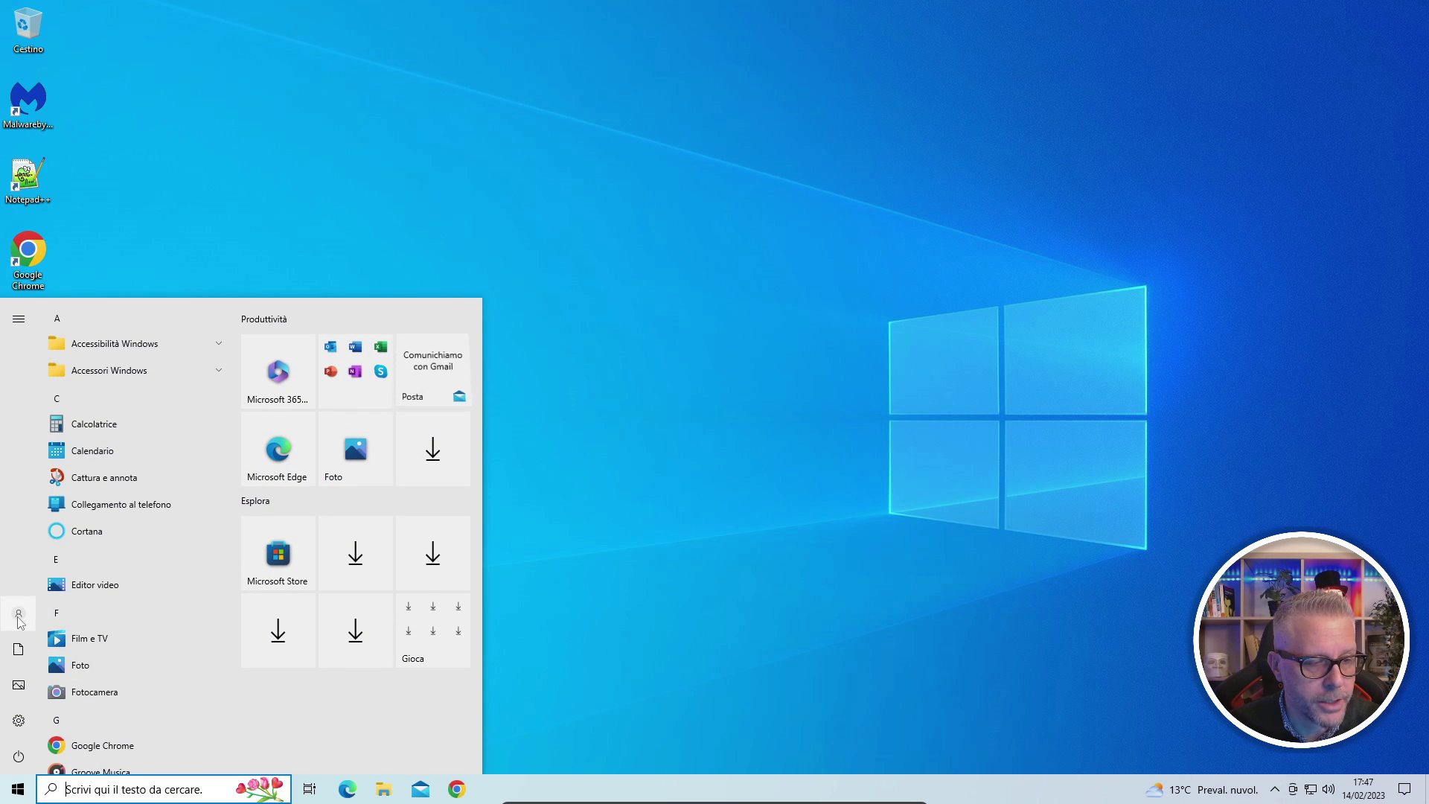
{"action": "left_click", "coordinate": [52, 615]}
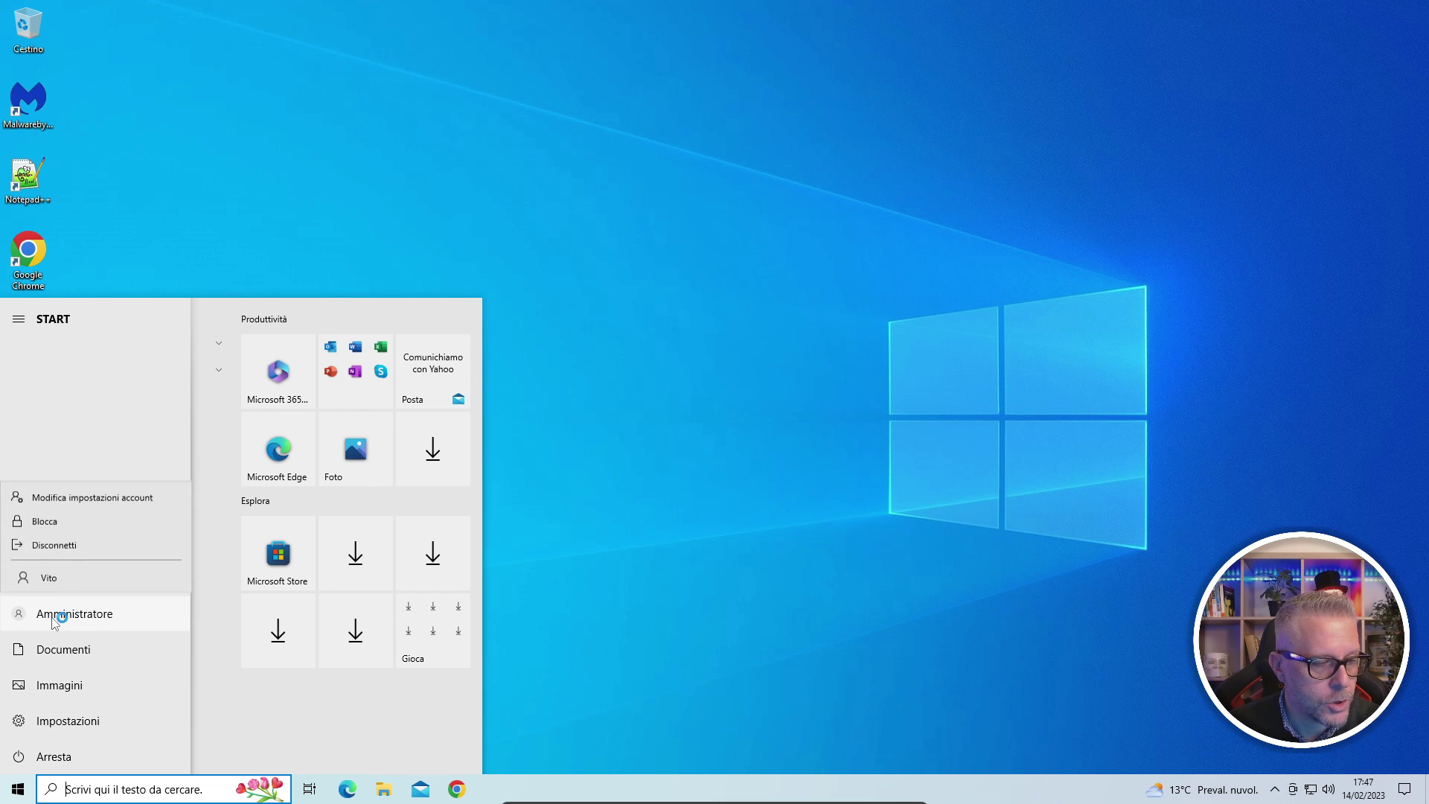
{"action": "left_click", "coordinate": [116, 499]}
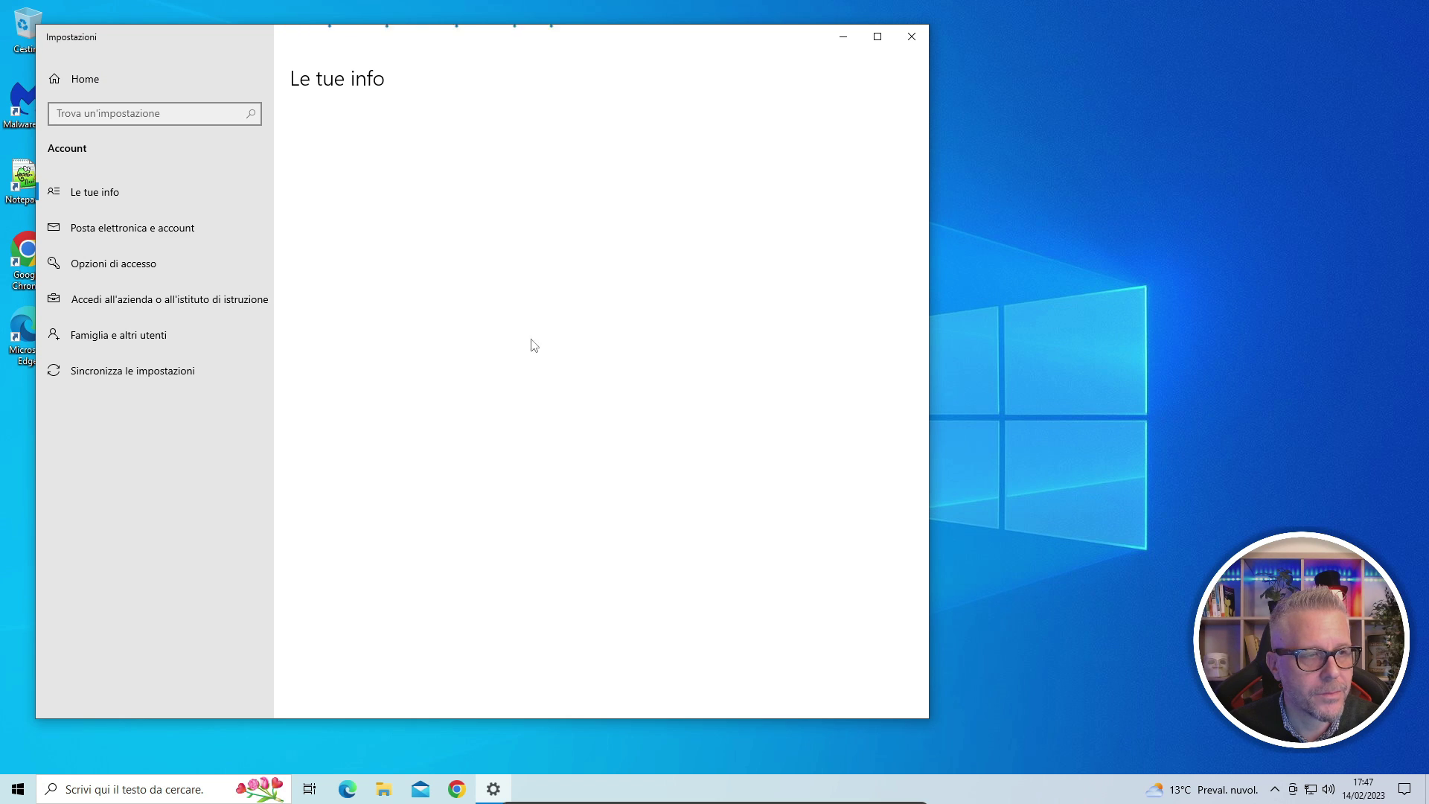
{"action": "left_click", "coordinate": [105, 340]}
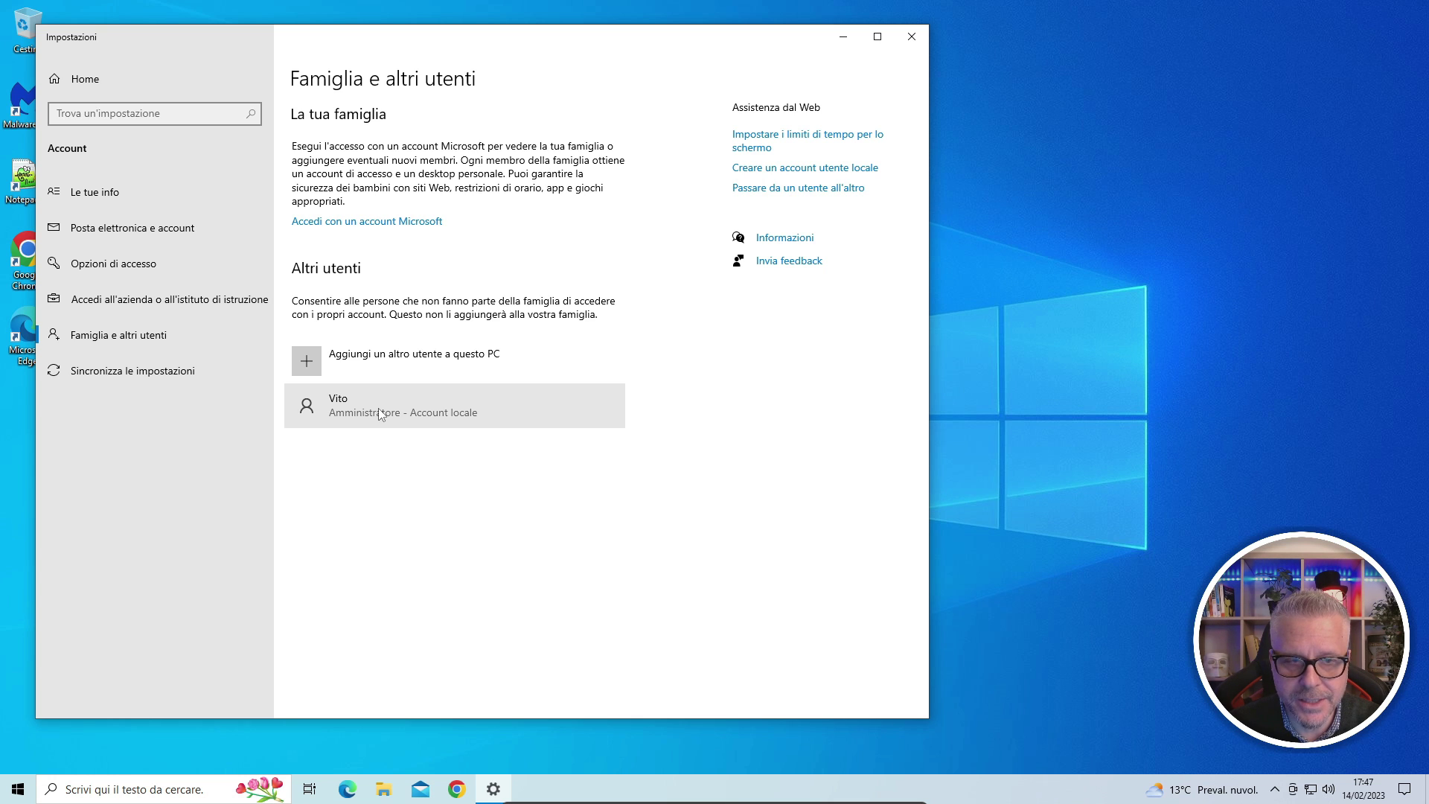
{"action": "left_click", "coordinate": [378, 408]}
{"action": "left_click", "coordinate": [481, 457]}
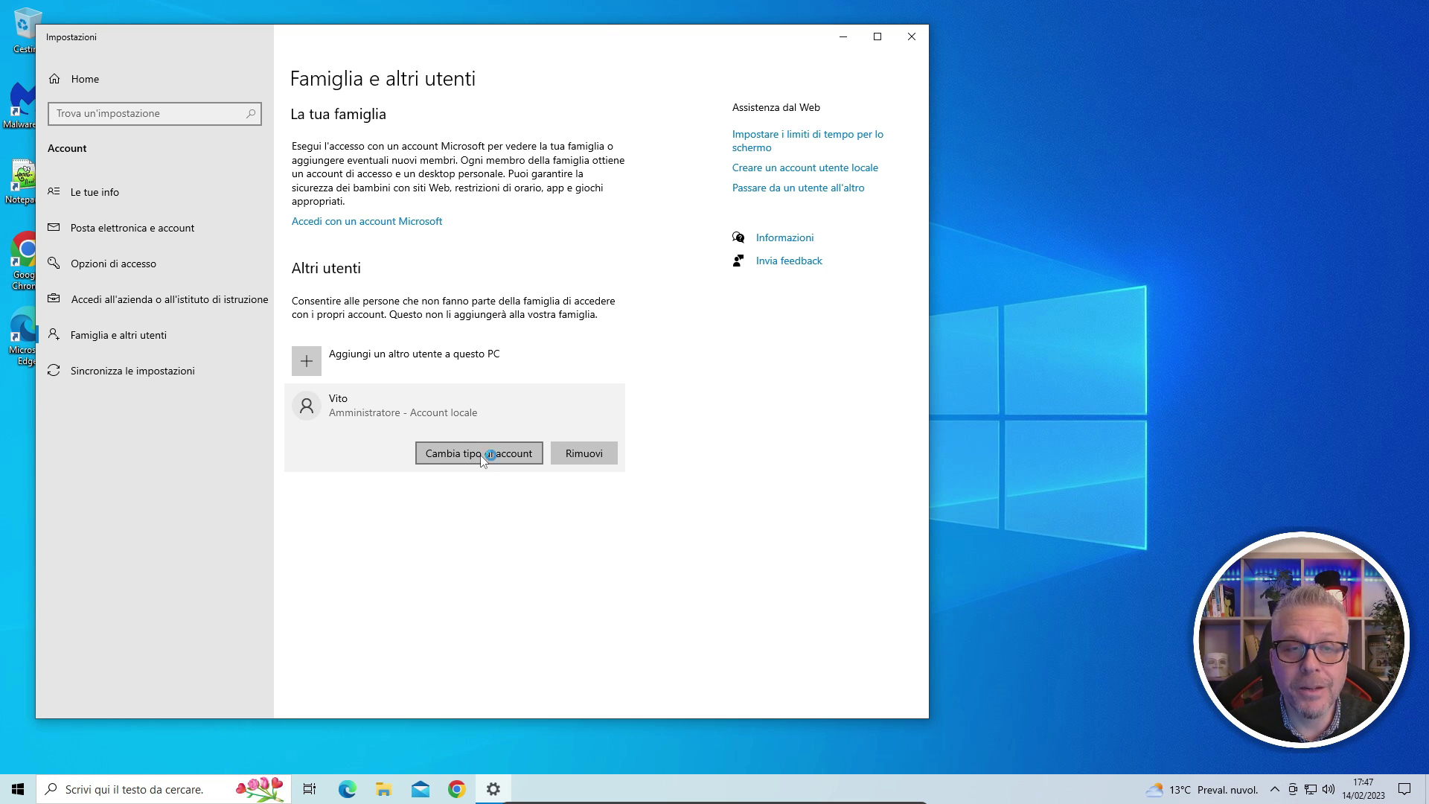
{"action": "left_click", "coordinate": [444, 397]}
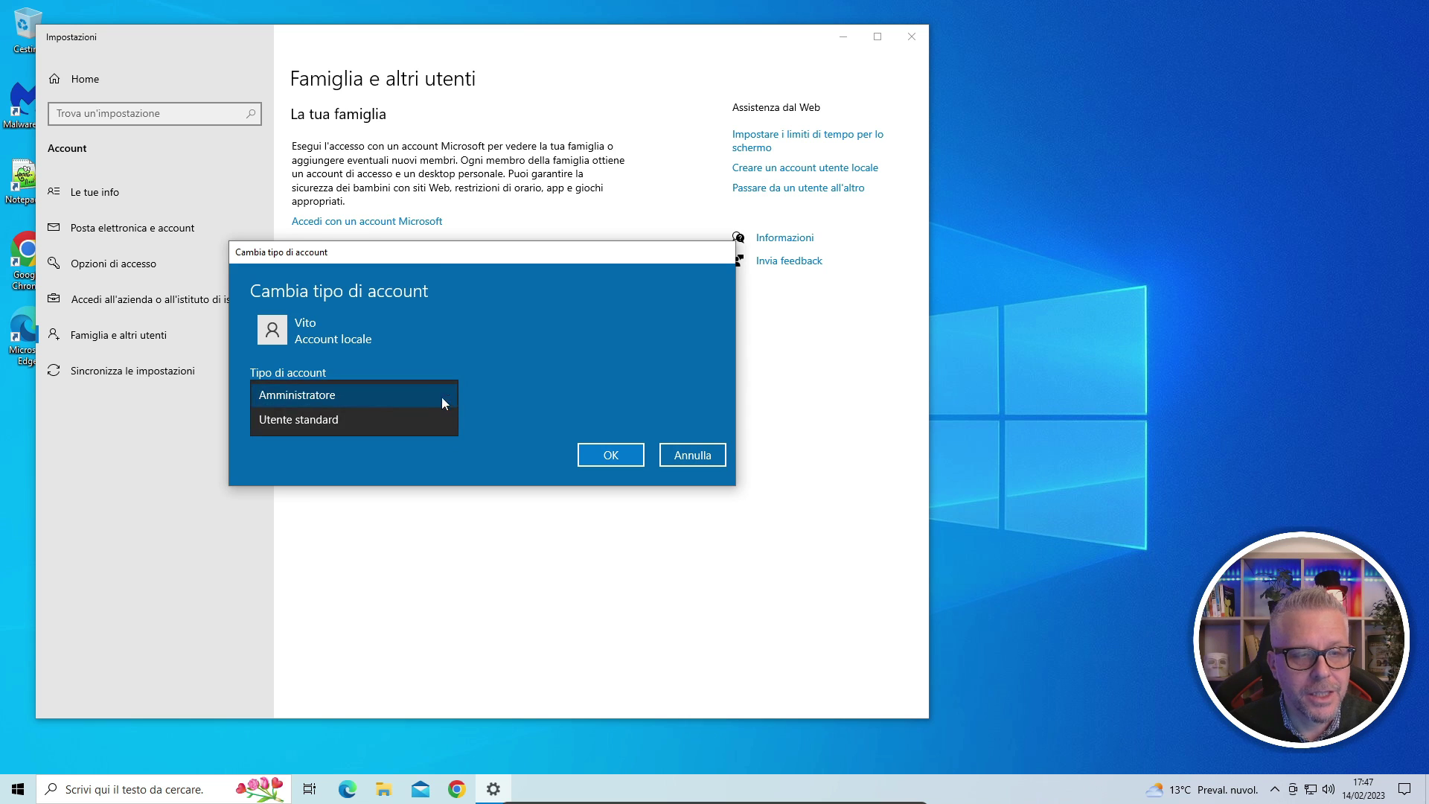
{"action": "left_click", "coordinate": [369, 422]}
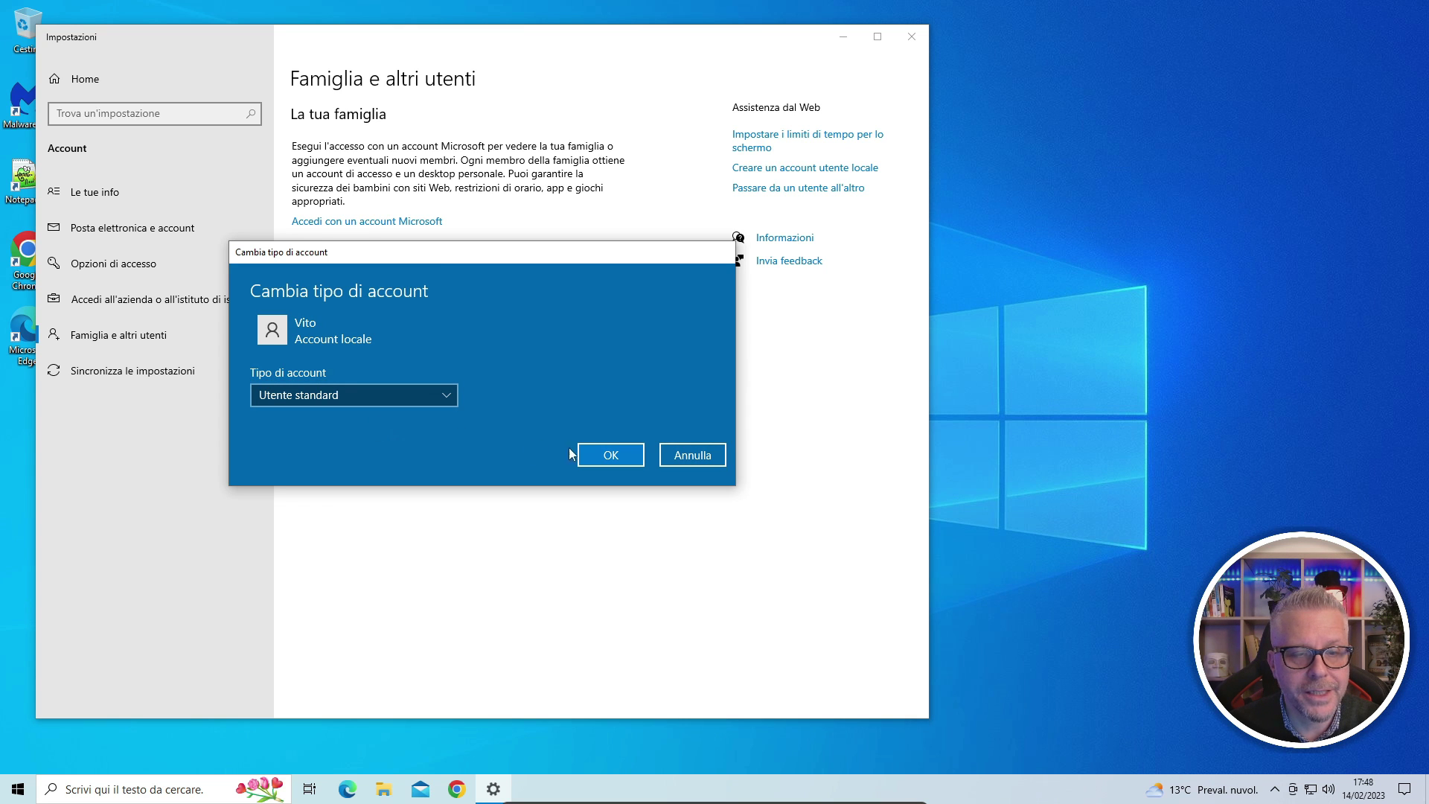
{"action": "left_click", "coordinate": [609, 454]}
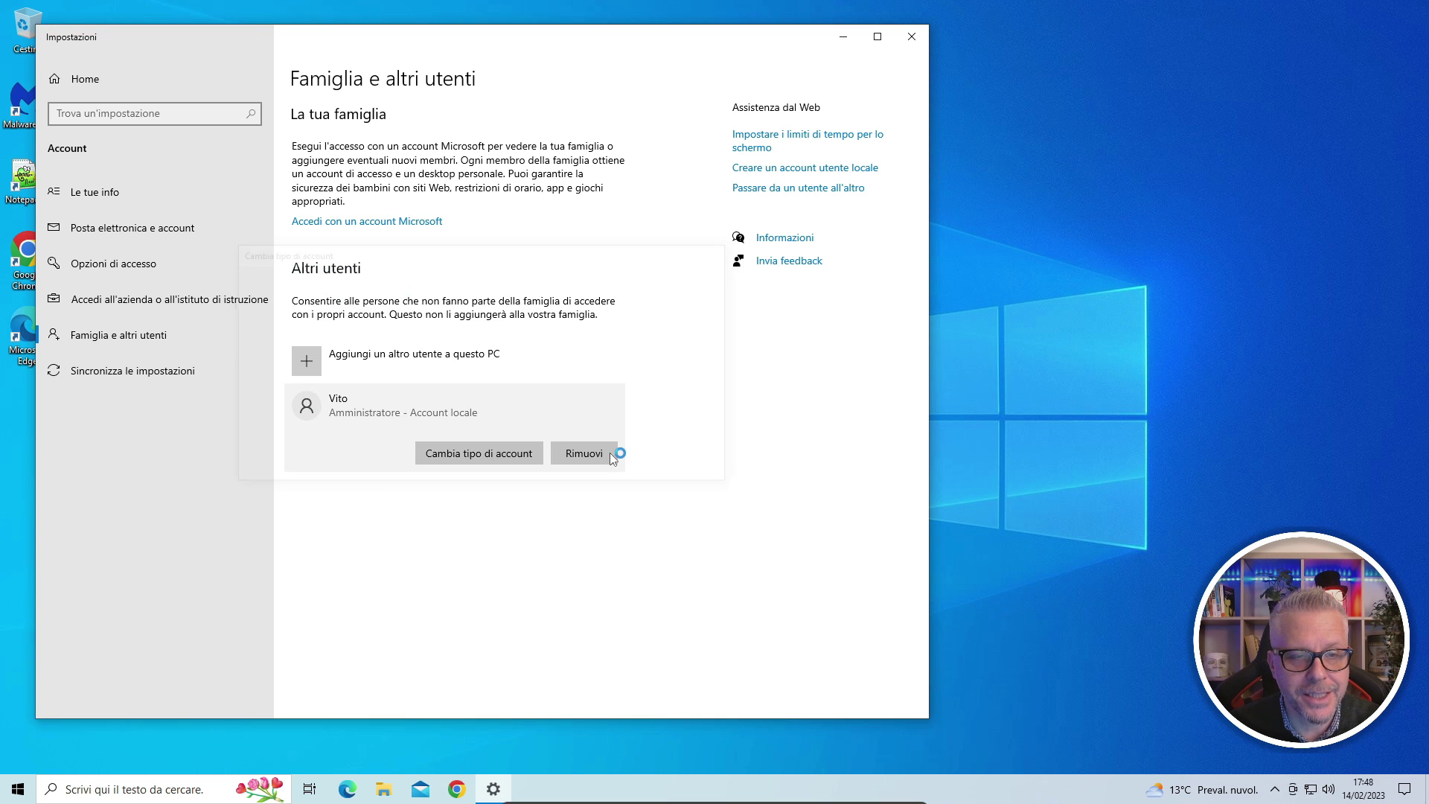
{"action": "left_click", "coordinate": [912, 37]}
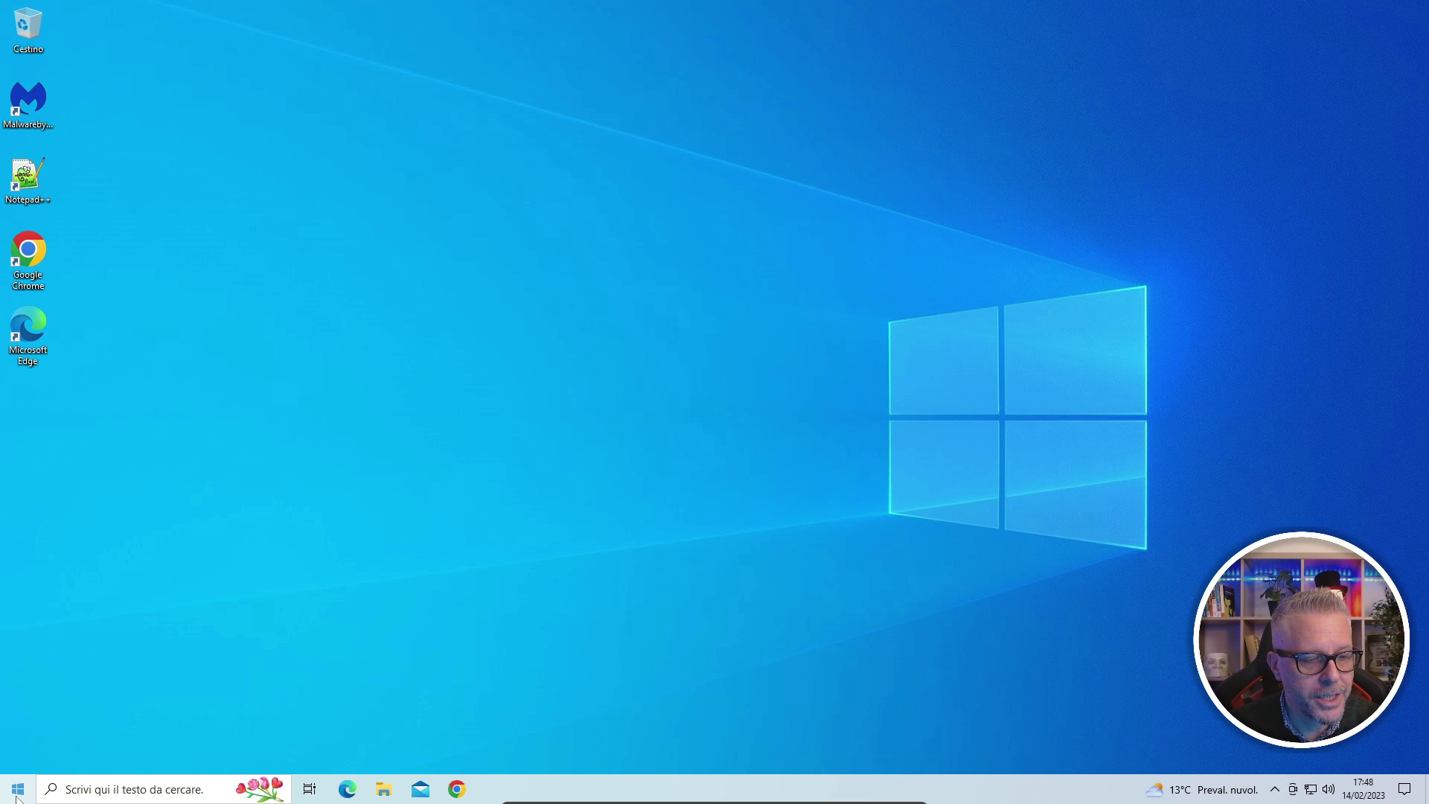
Sign out of the Amministratore session.
{"action": "left_click", "coordinate": [17, 793]}
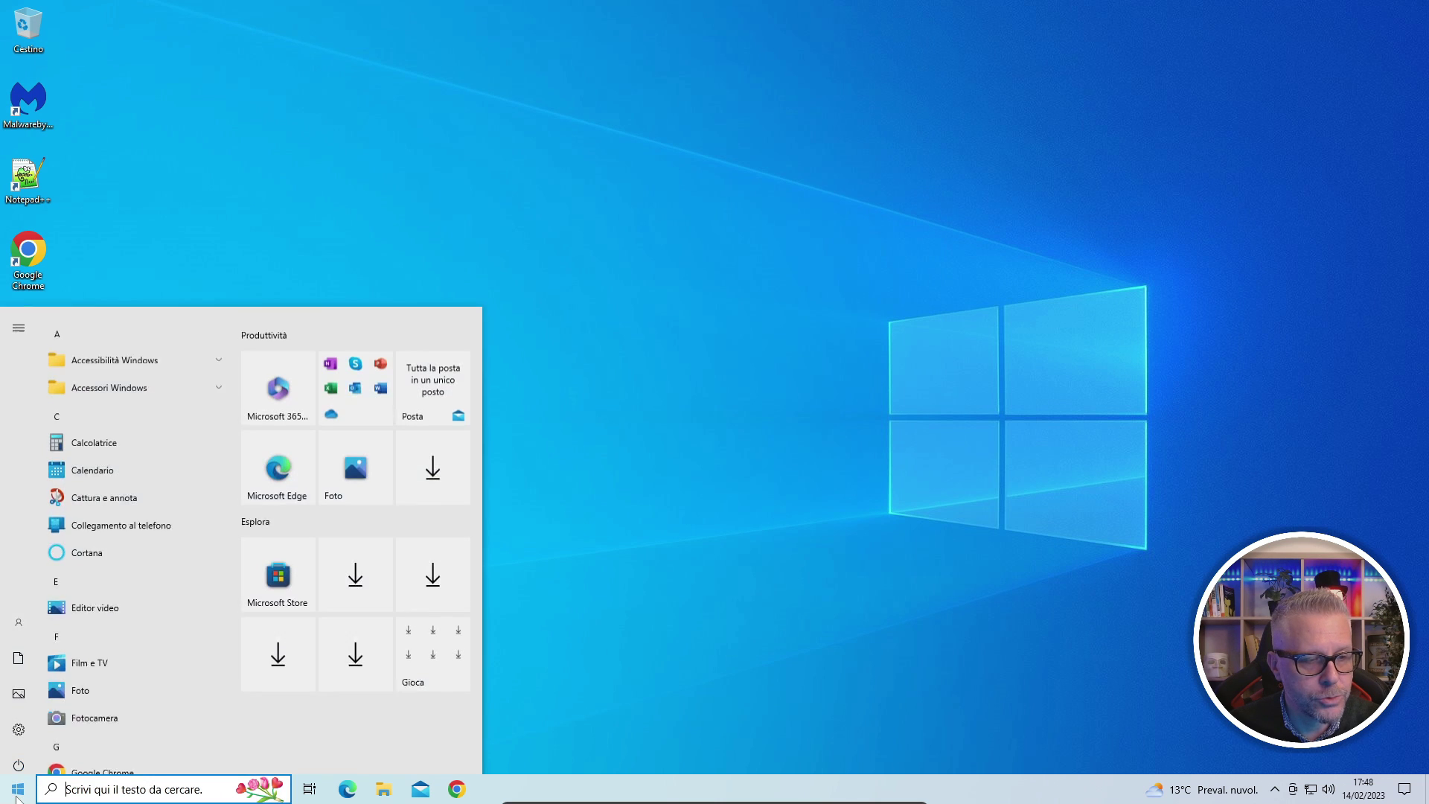
{"action": "left_click", "coordinate": [16, 618]}
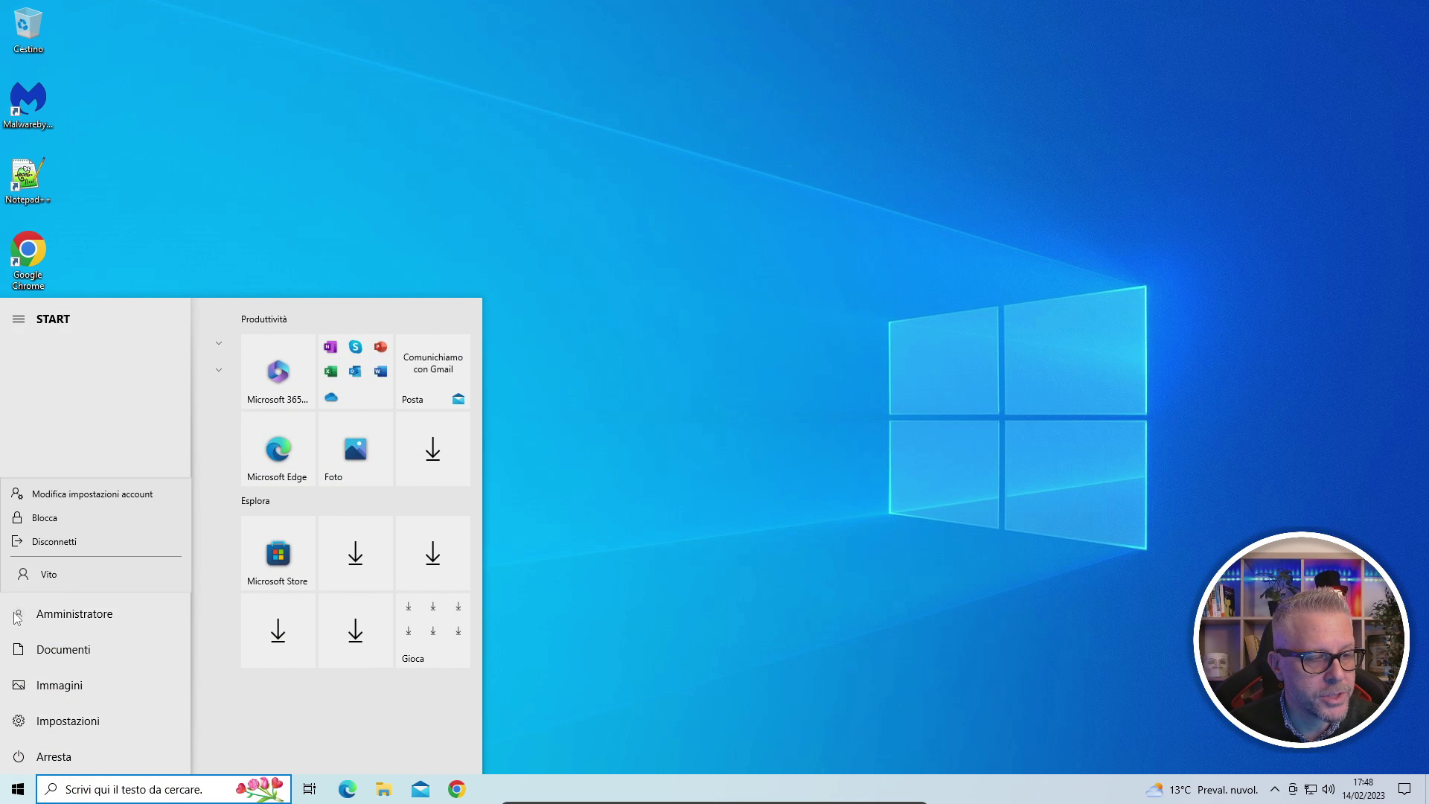
{"action": "left_click", "coordinate": [56, 543]}
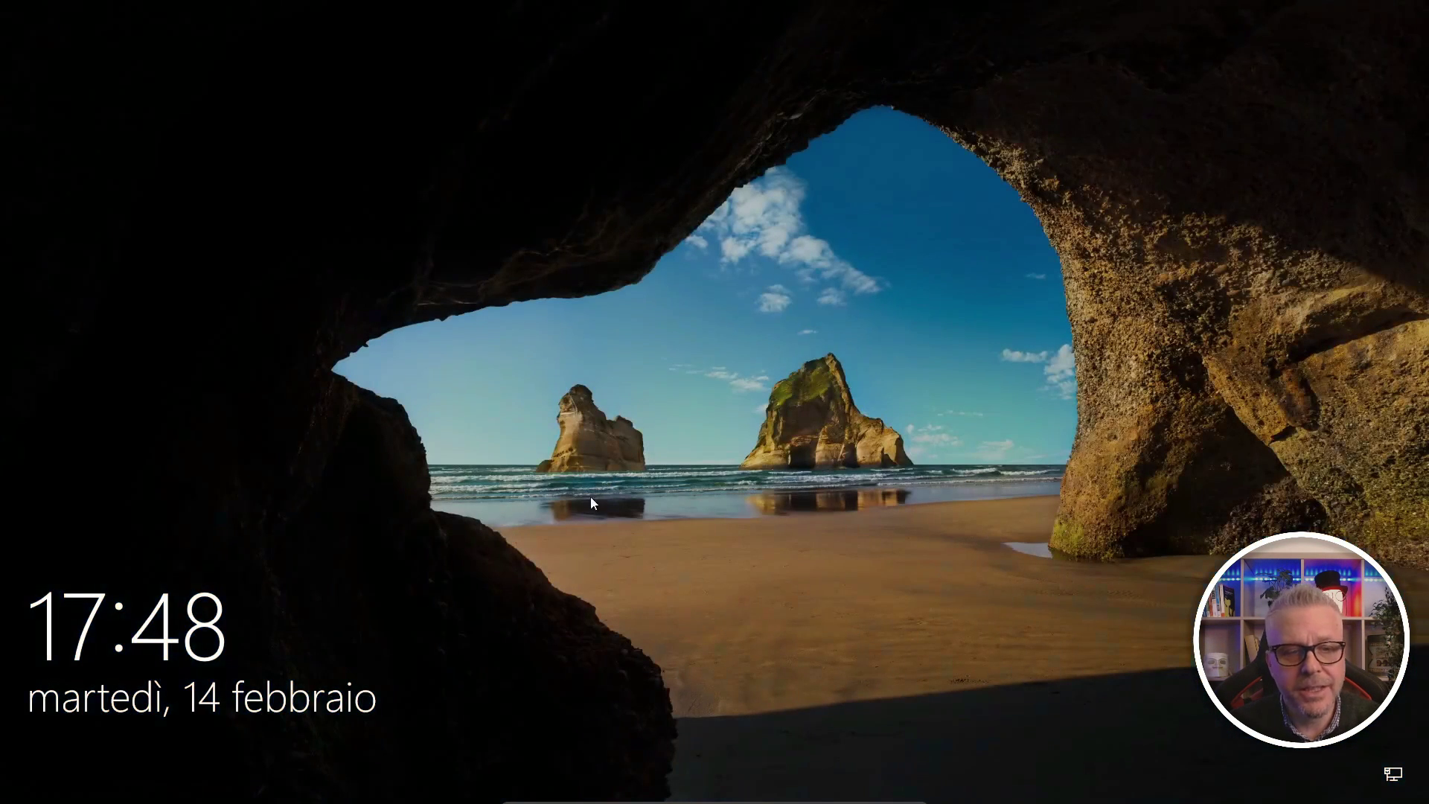
Sign in to Windows with the everyday standard account by entering its password.
{"action": "left_click", "coordinate": [564, 747]}
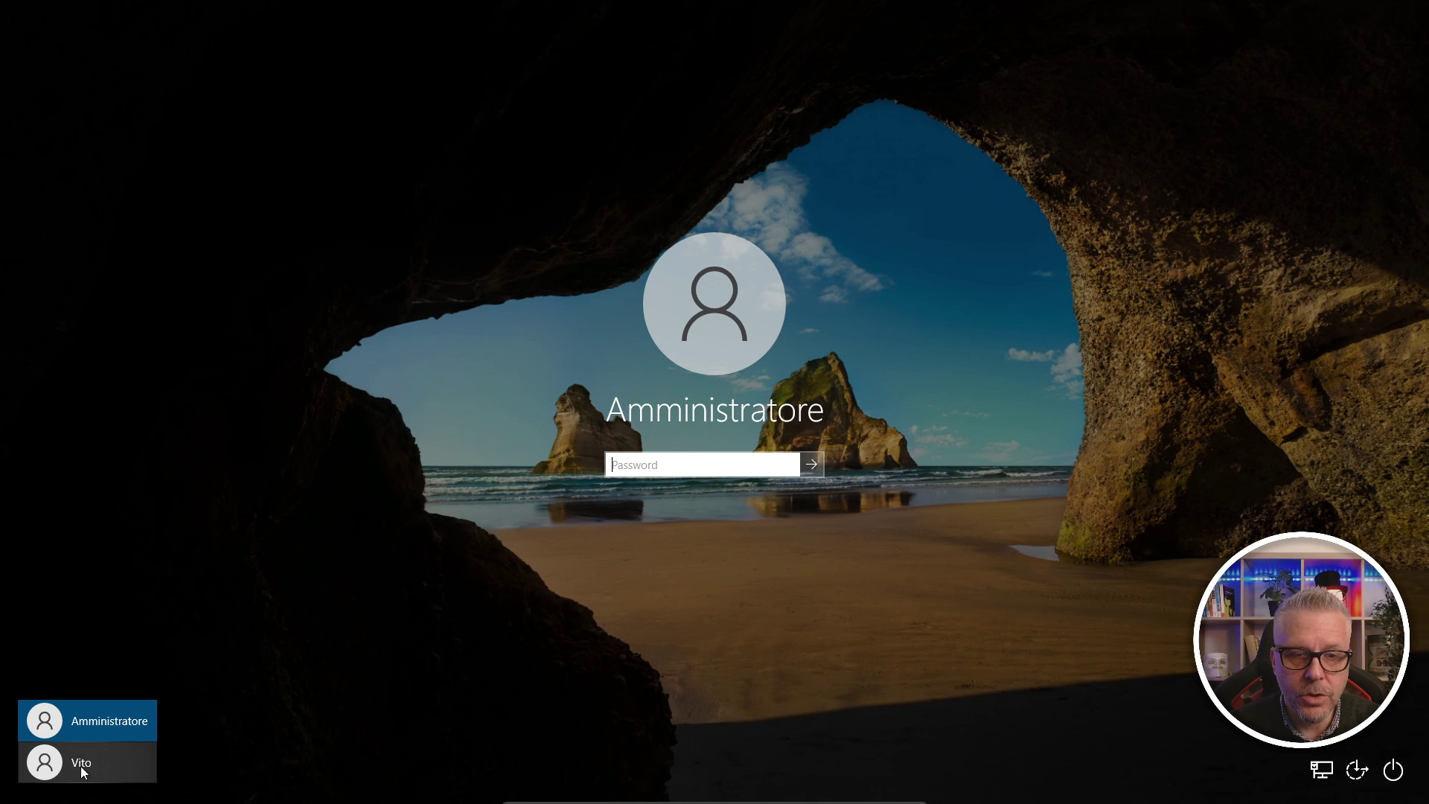
{"action": "left_click", "coordinate": [81, 762]}
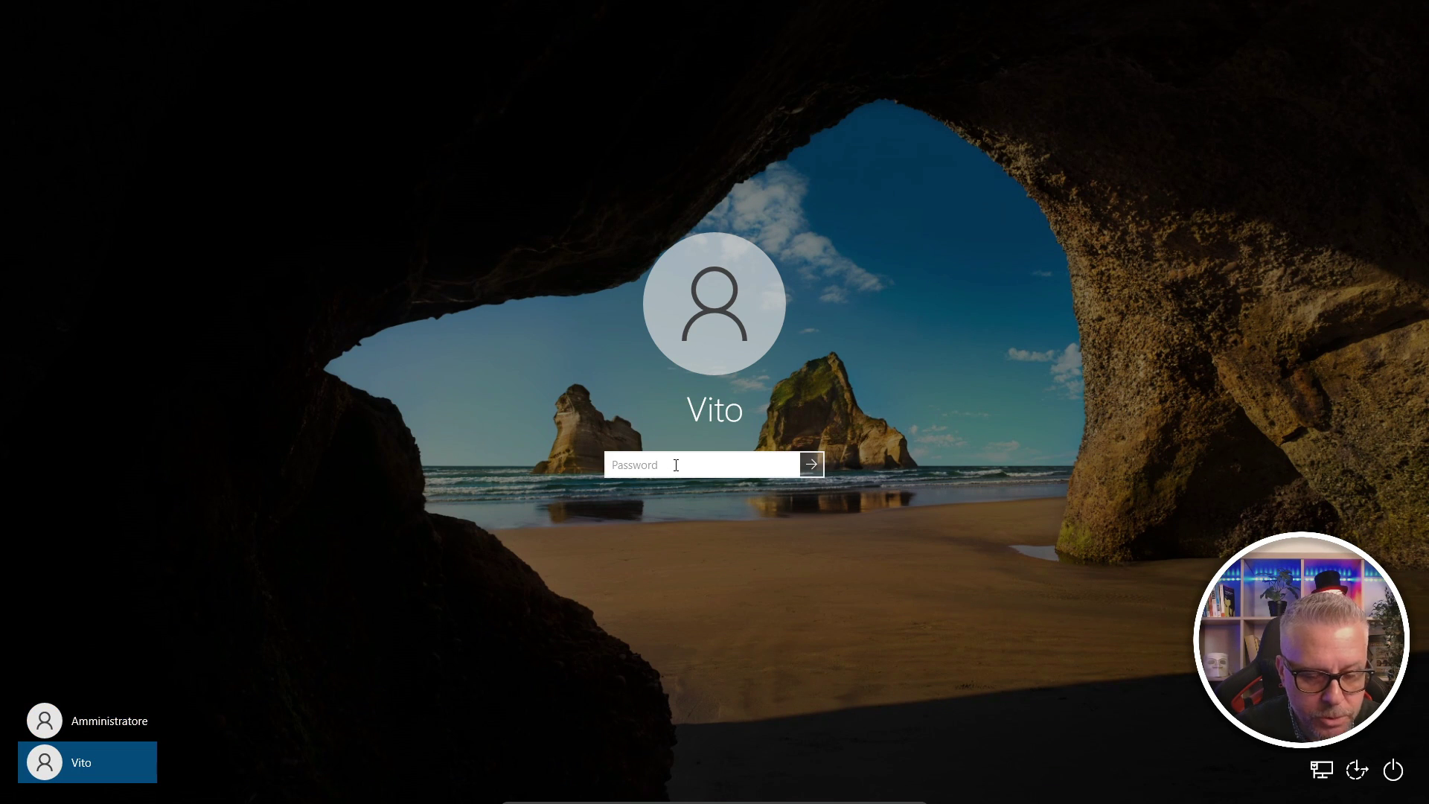
{"action": "type", "text": "••••"}
{"action": "key", "text": "Return"}
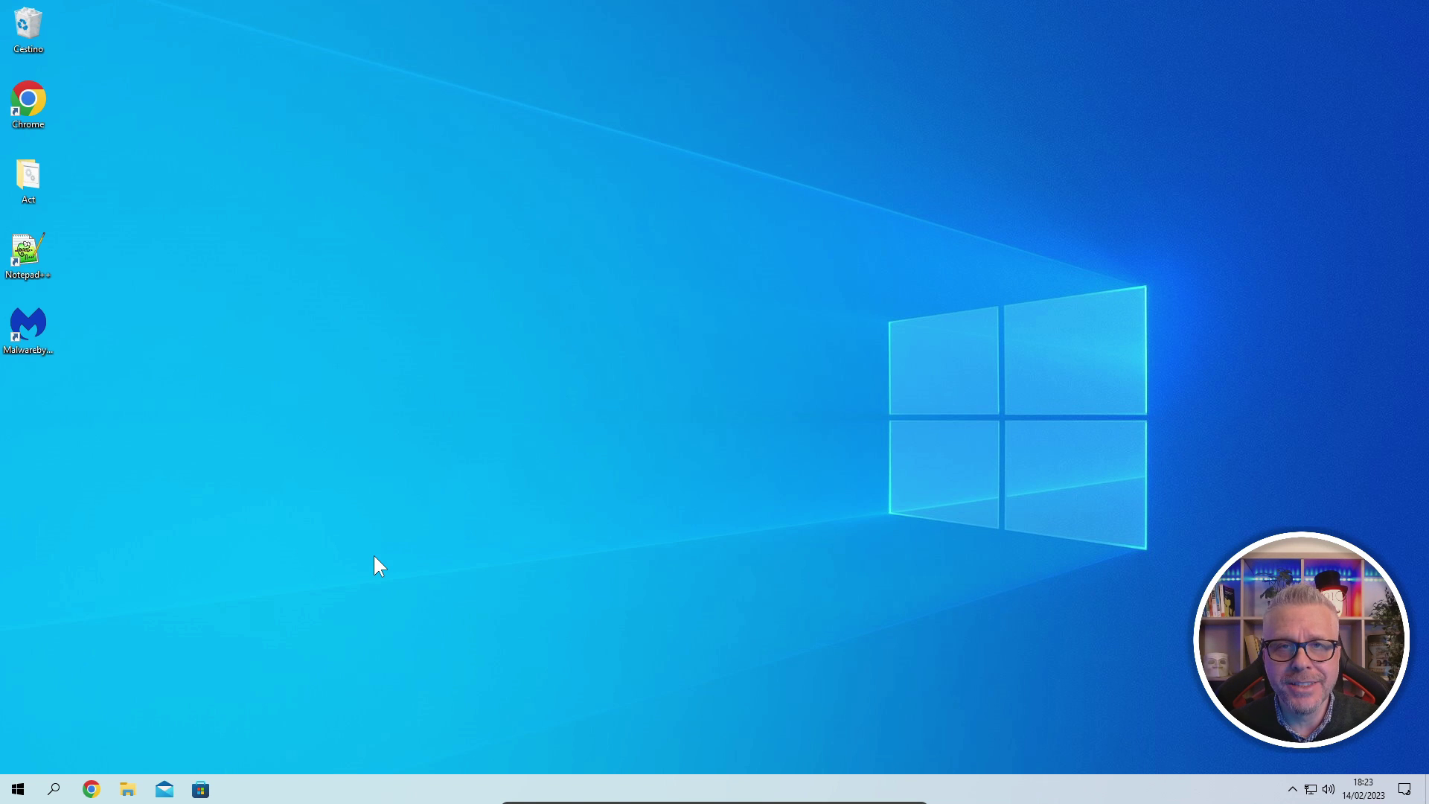
Launch MBSetup from the Download folder, authorising it with the administrator account's password, and close the installer without installing.
{"action": "left_click", "coordinate": [128, 789]}
{"action": "left_click", "coordinate": [445, 405]}
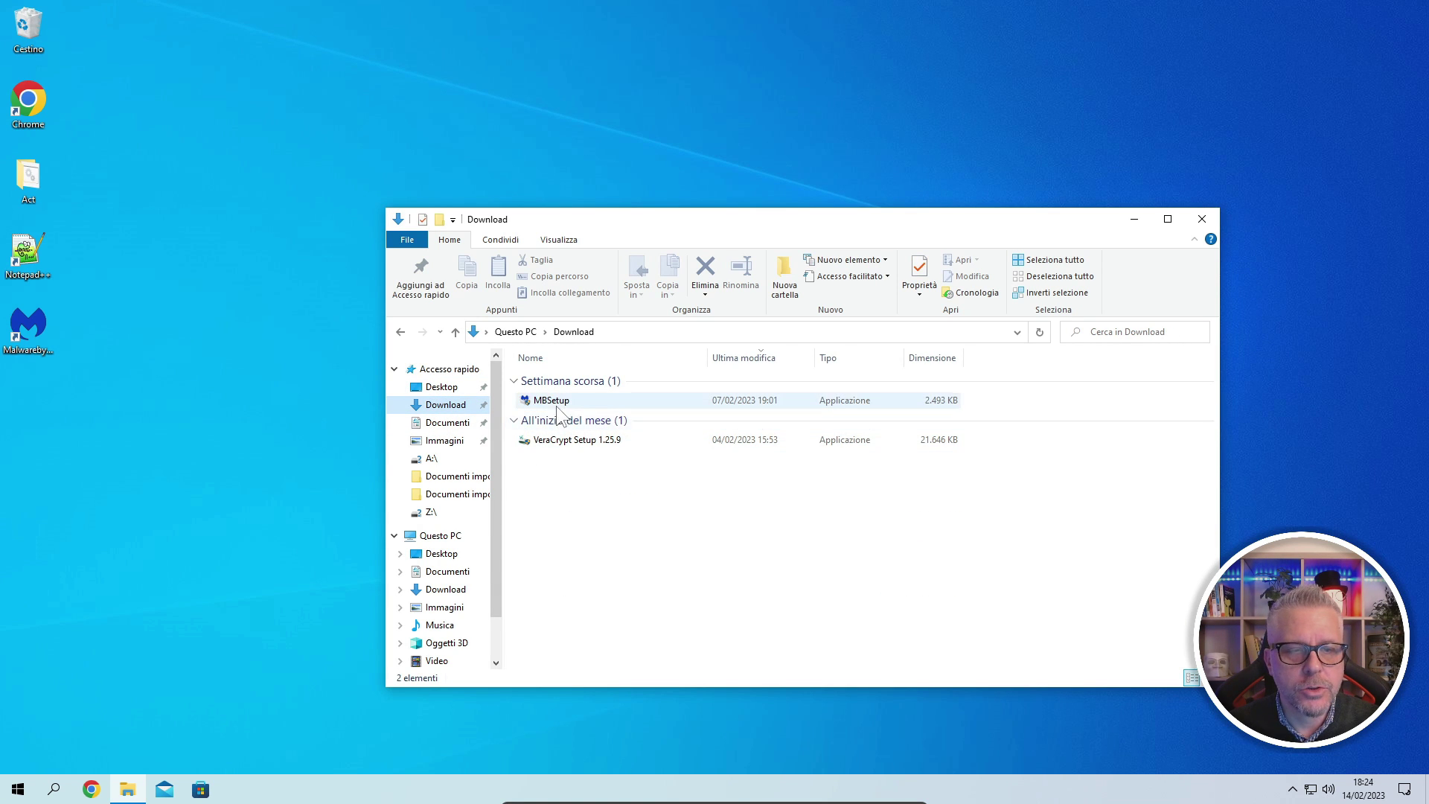
{"action": "mouse_move", "coordinate": [555, 405]}
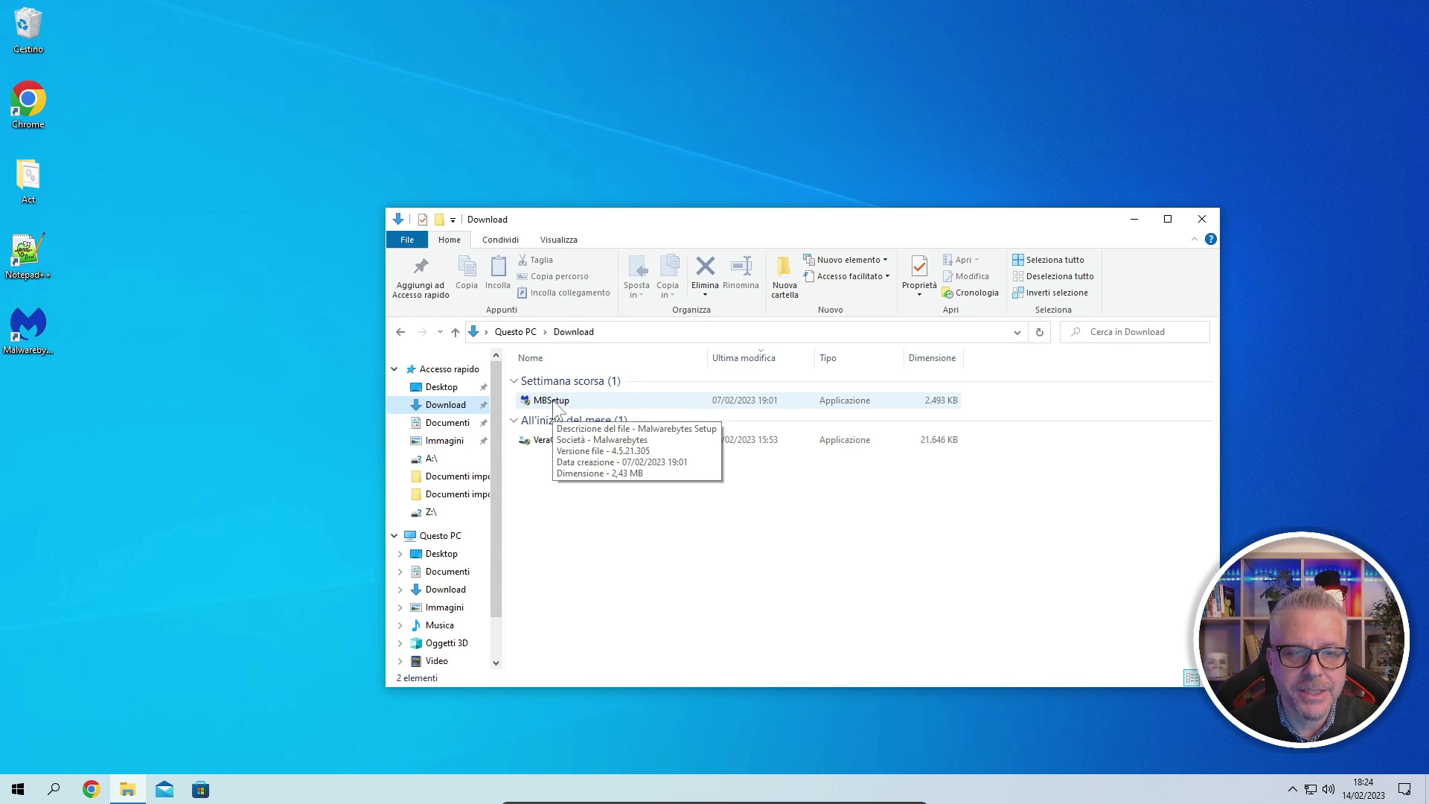
{"action": "double_click", "coordinate": [553, 402]}
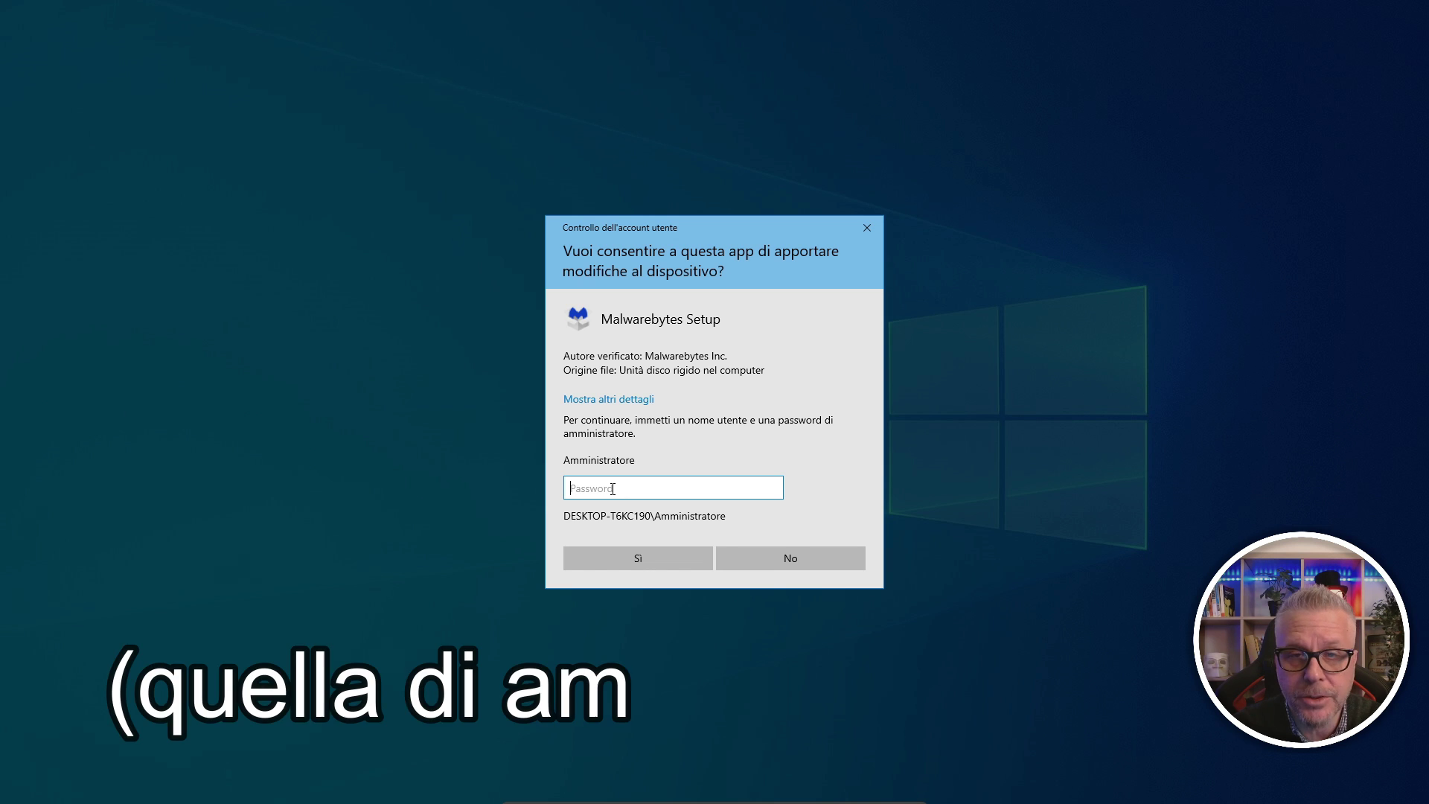
{"action": "type", "text": "•••••"}
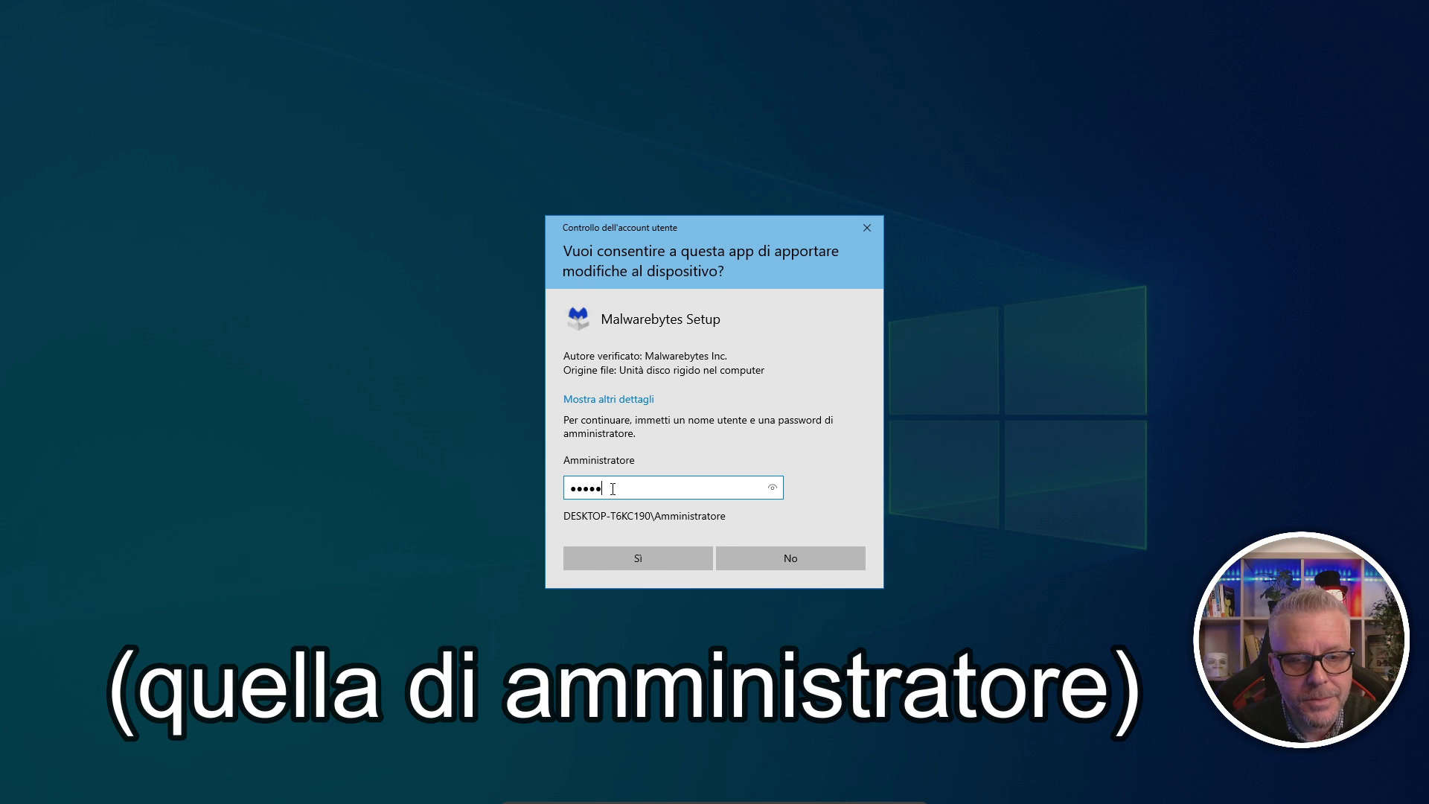
{"action": "left_click", "coordinate": [636, 560]}
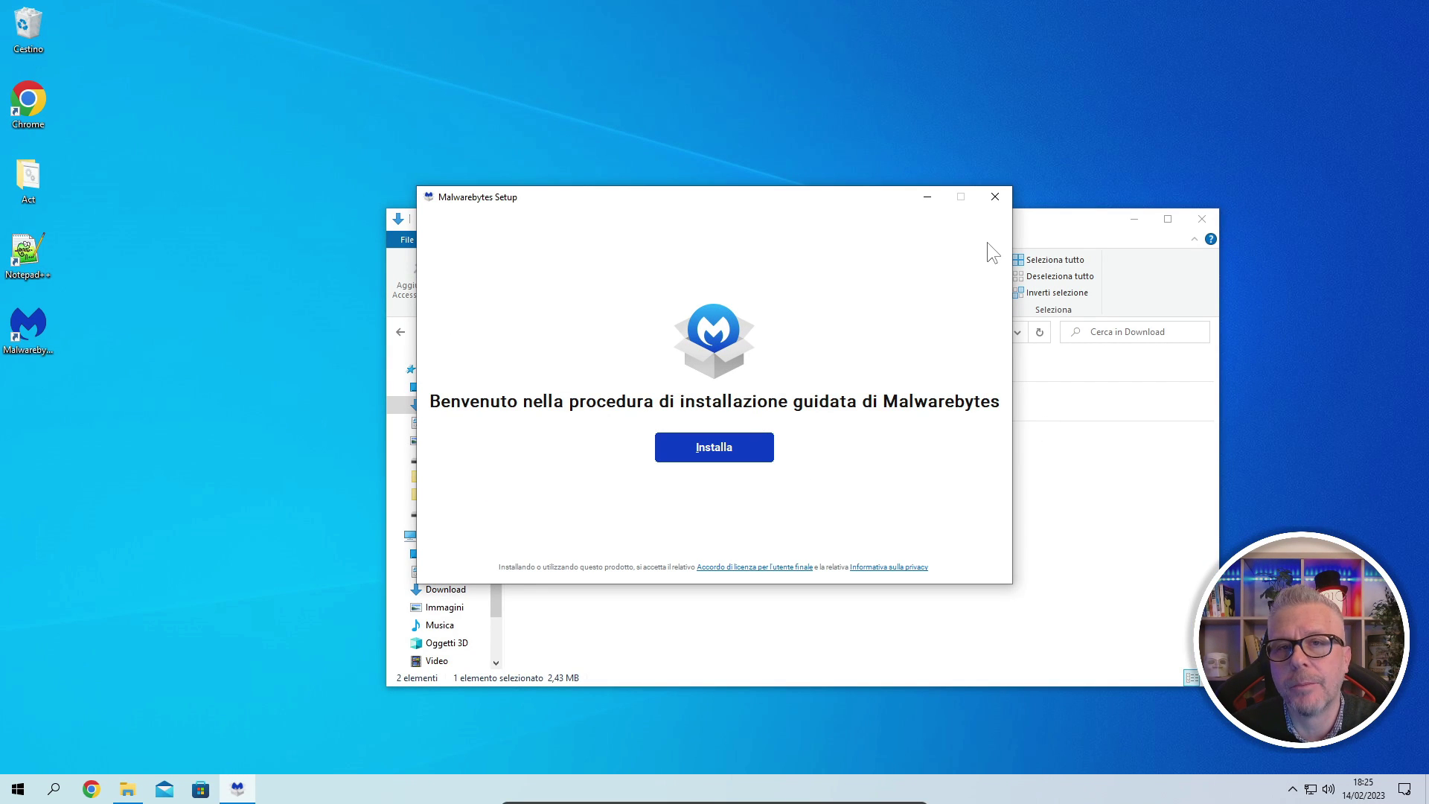
{"action": "left_click", "coordinate": [995, 197]}
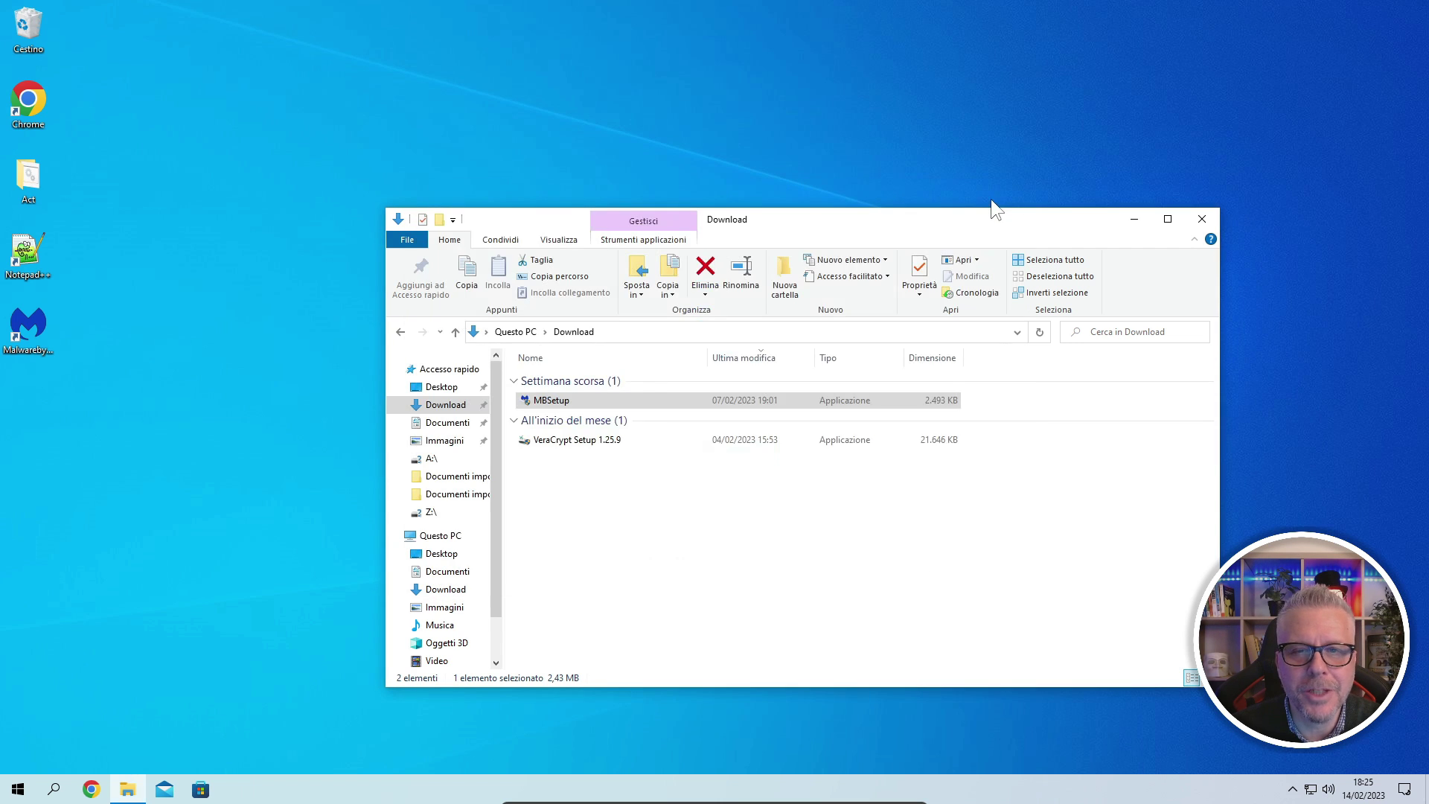
Launch VeraCrypt Setup 1.25.9 and refuse its request to make changes to the device.
{"action": "left_click", "coordinate": [570, 441]}
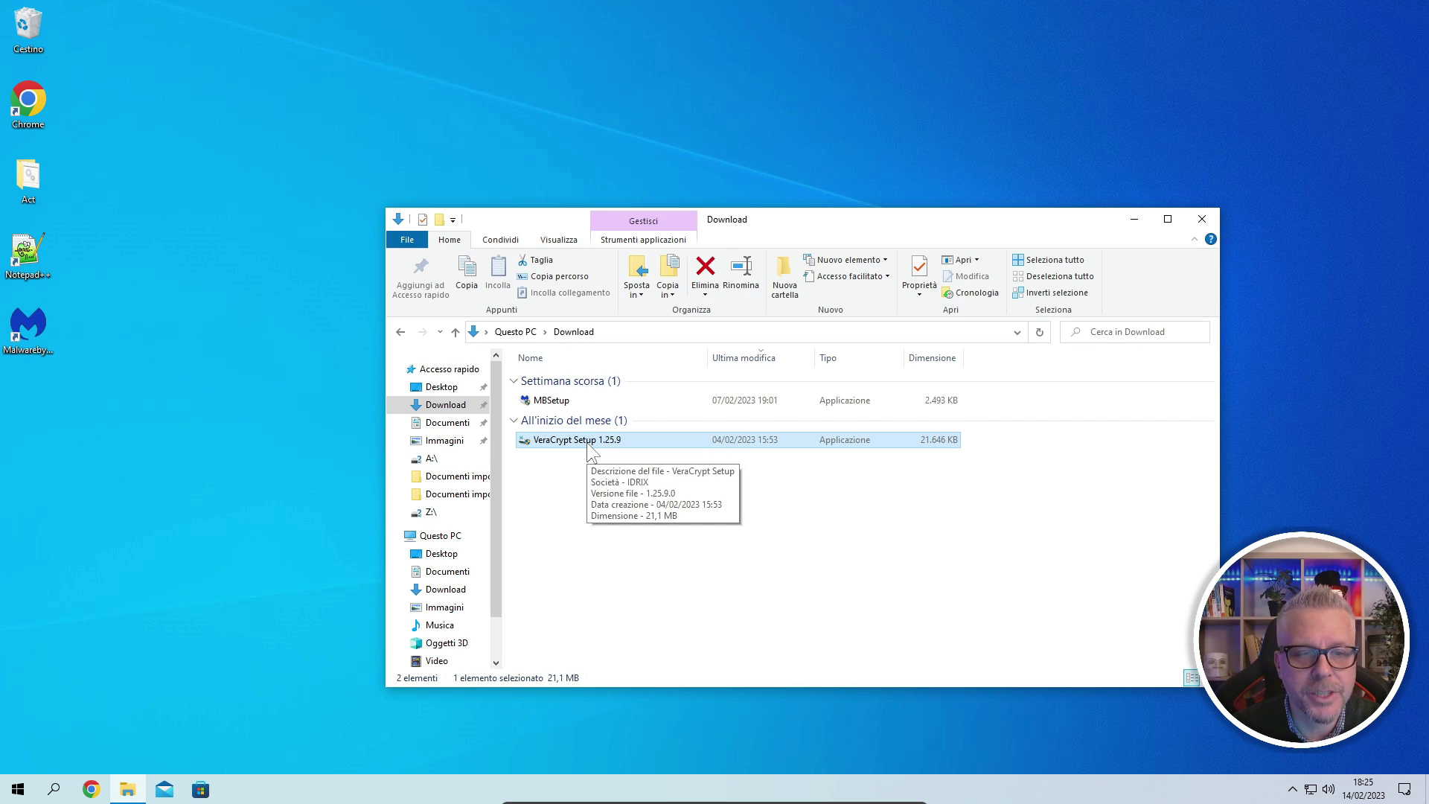
{"action": "double_click", "coordinate": [586, 442]}
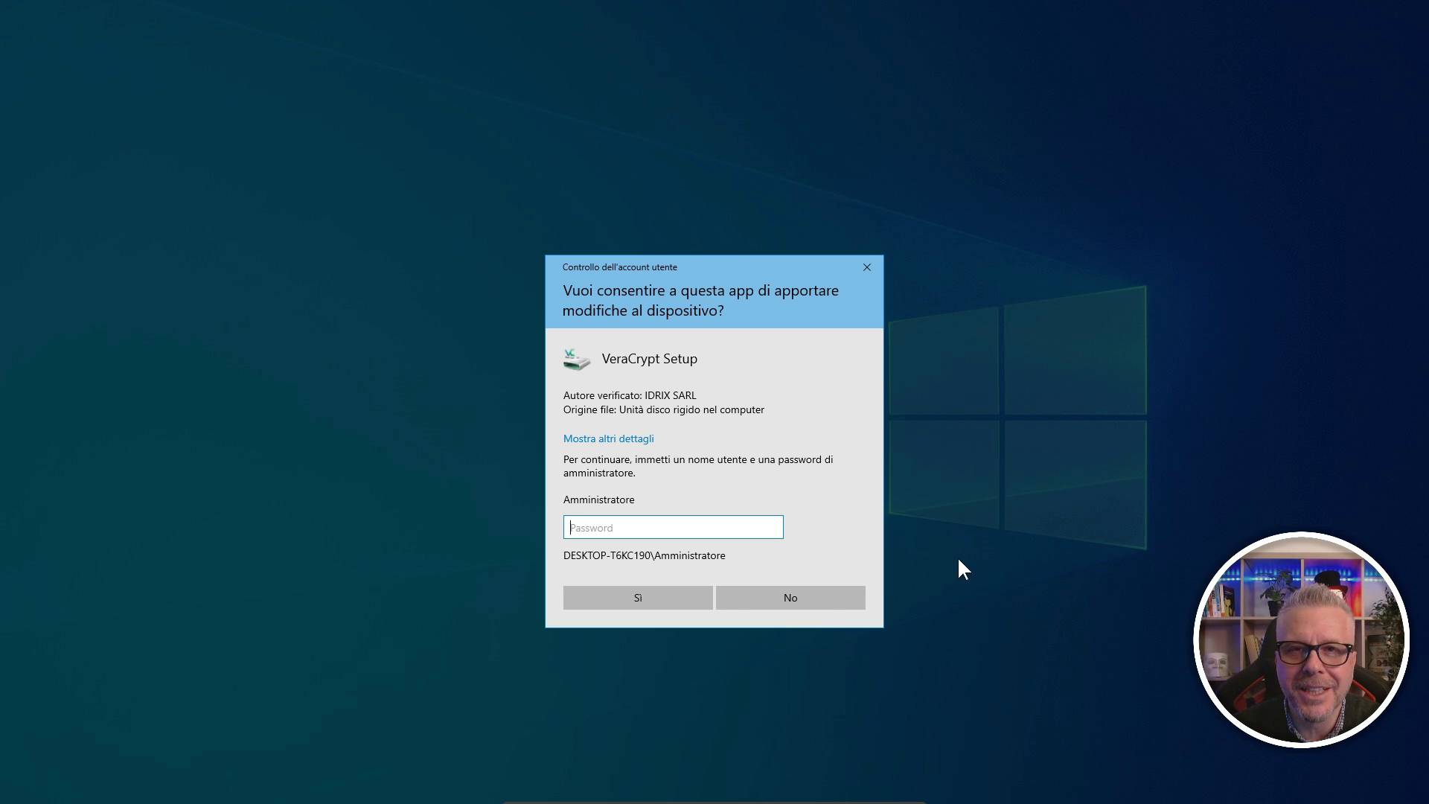
{"action": "left_click", "coordinate": [793, 597]}
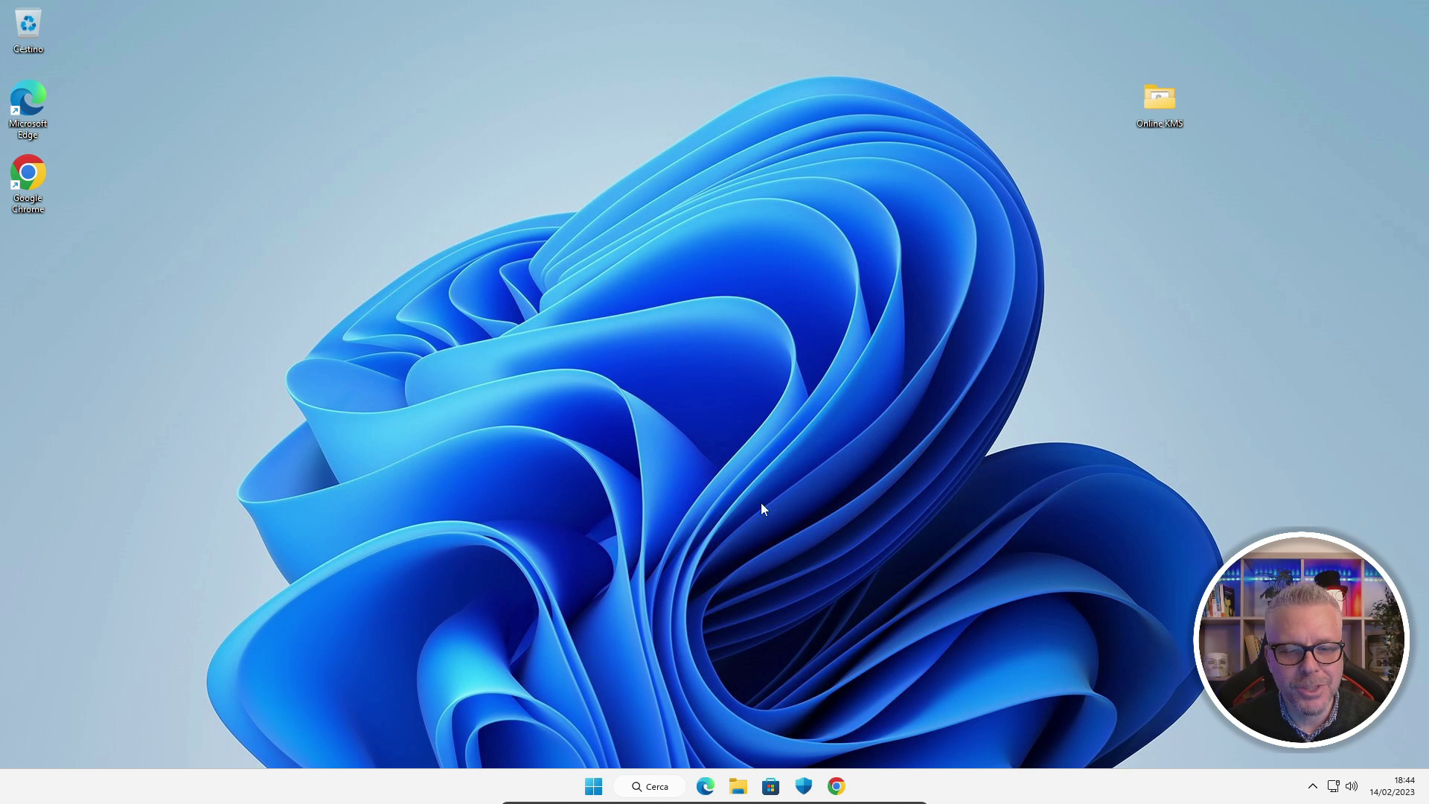
Open the Altri utenti page of the Windows 11 account settings.
{"action": "left_click", "coordinate": [593, 786]}
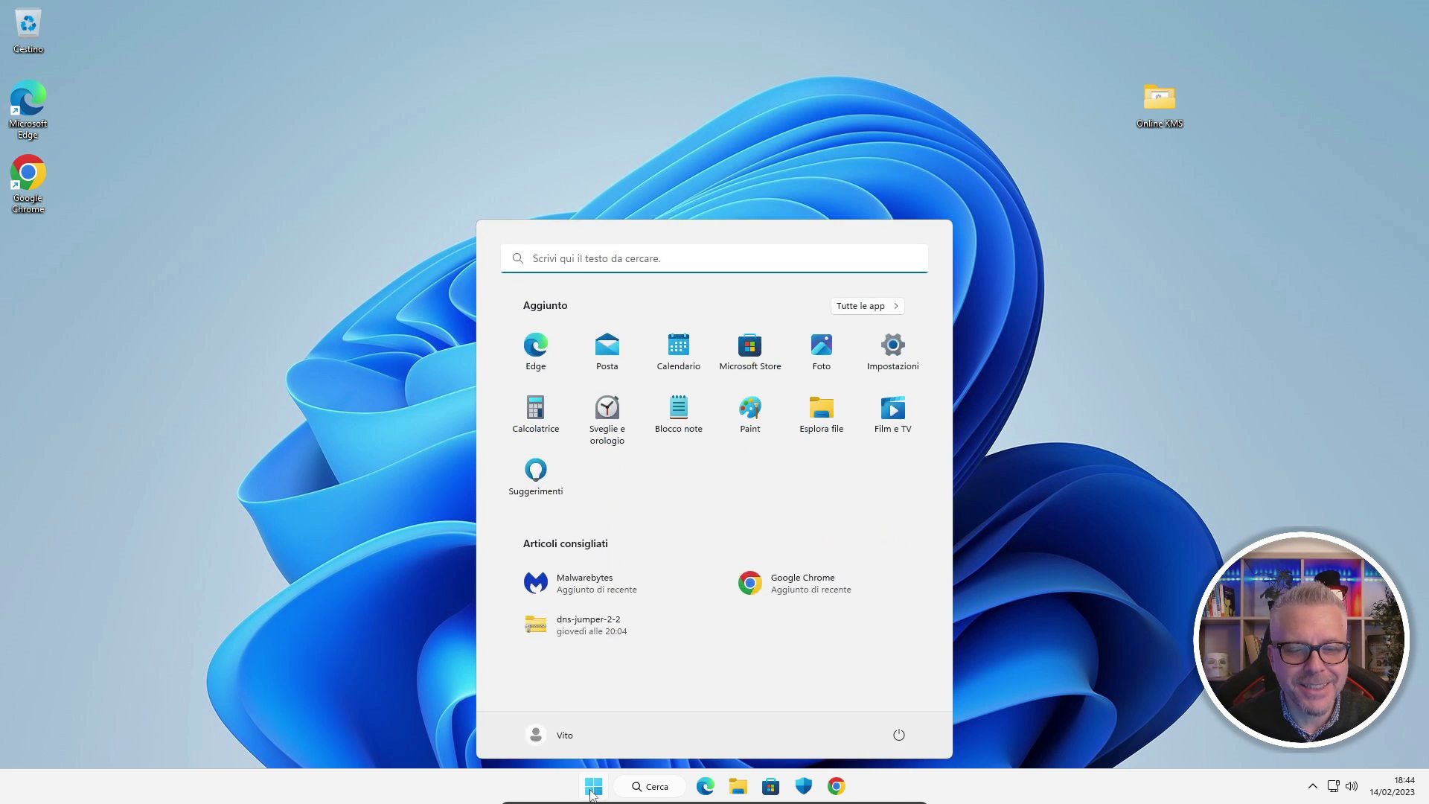
{"action": "left_click", "coordinate": [888, 351]}
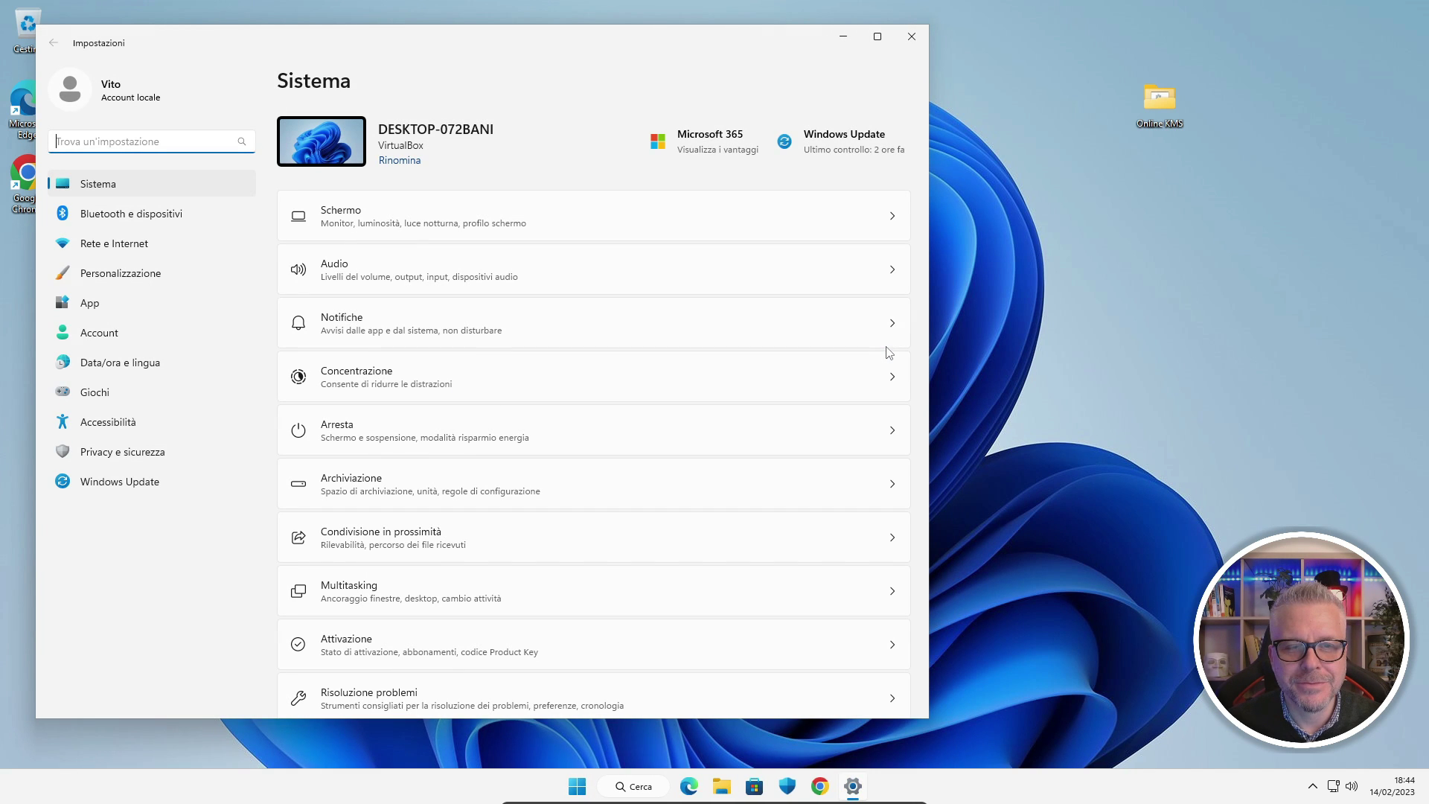
{"action": "left_click", "coordinate": [86, 336]}
{"action": "scroll", "coordinate": [414, 439], "scroll_direction": "down", "scroll_amount": 4}
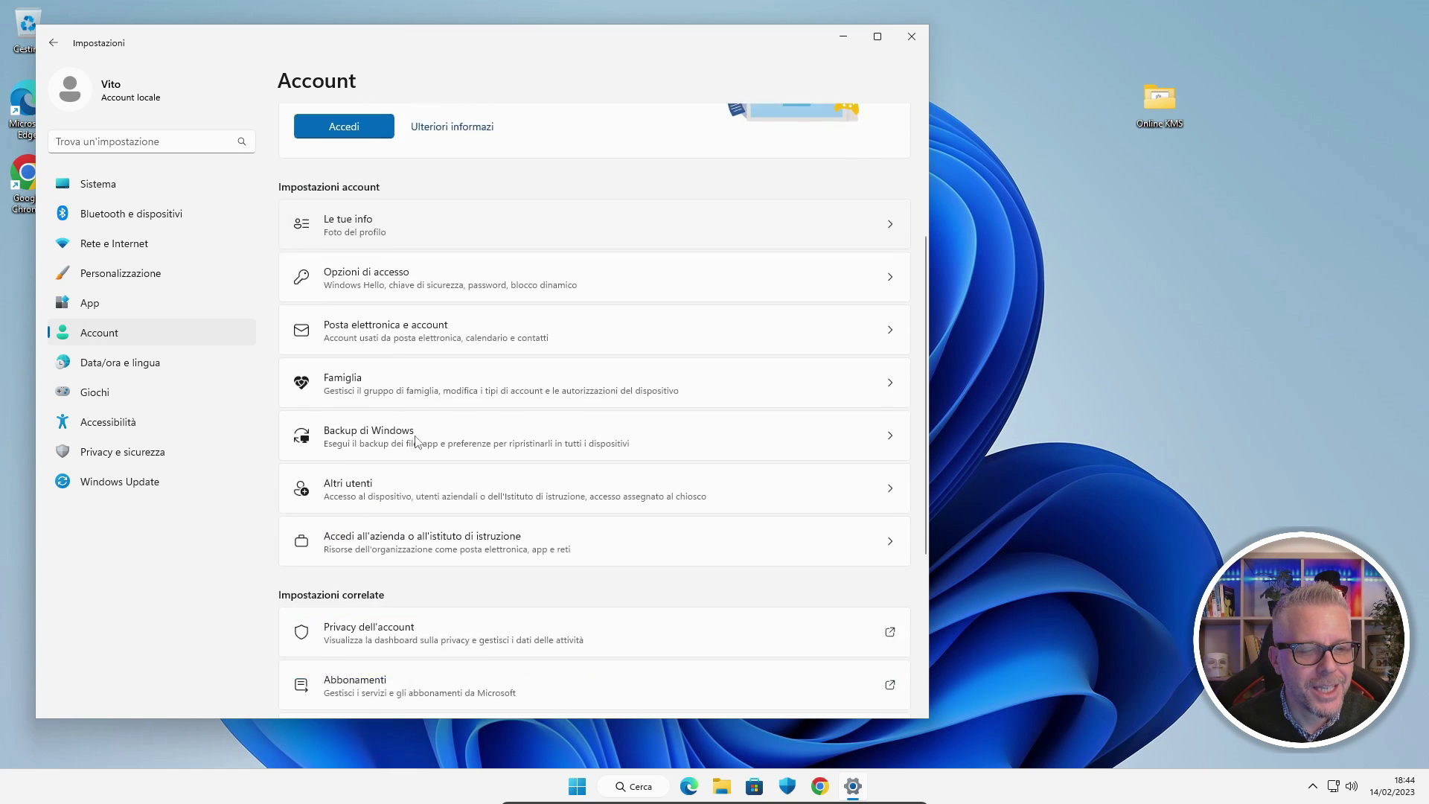
{"action": "scroll", "coordinate": [415, 439], "scroll_direction": "down", "scroll_amount": 3}
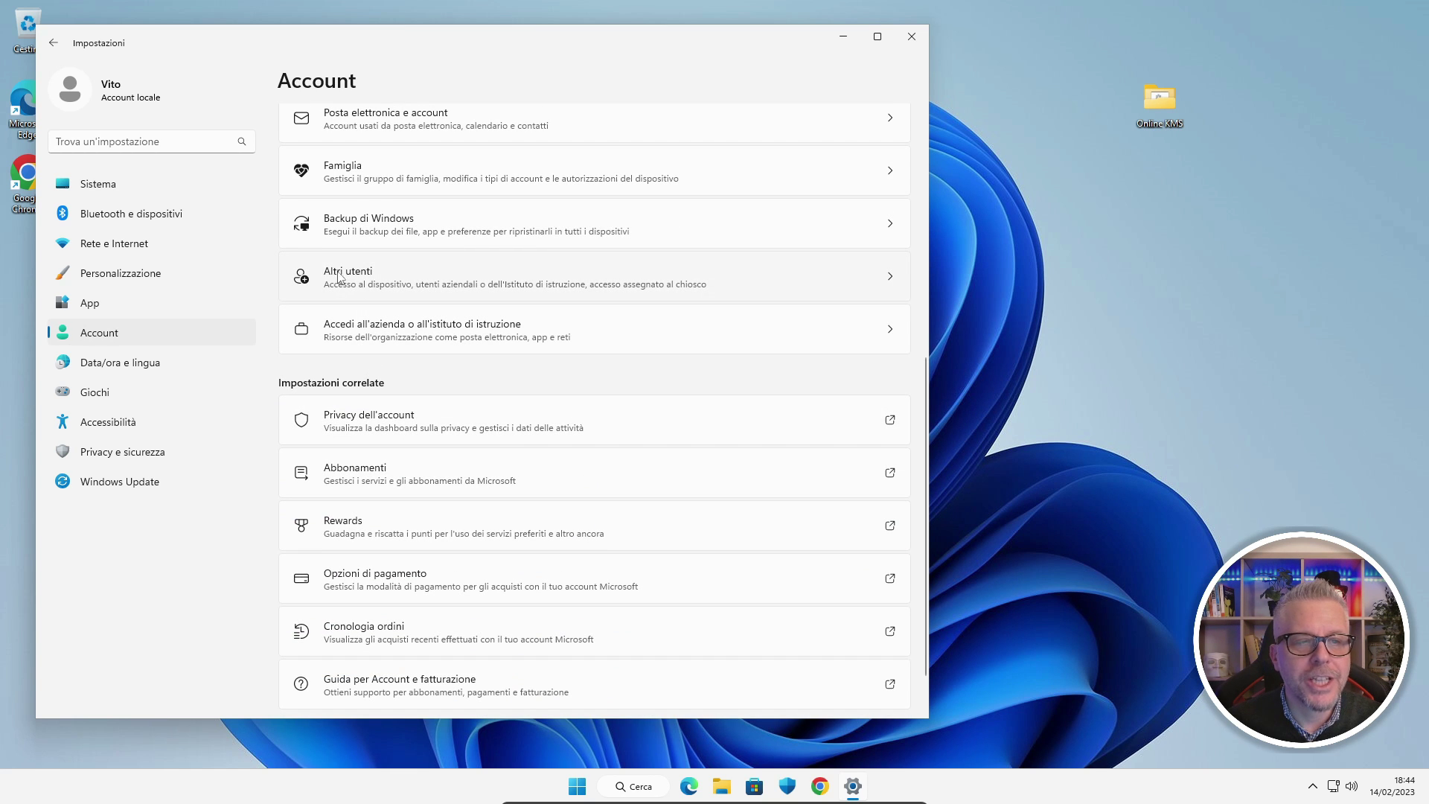
{"action": "left_click", "coordinate": [377, 280]}
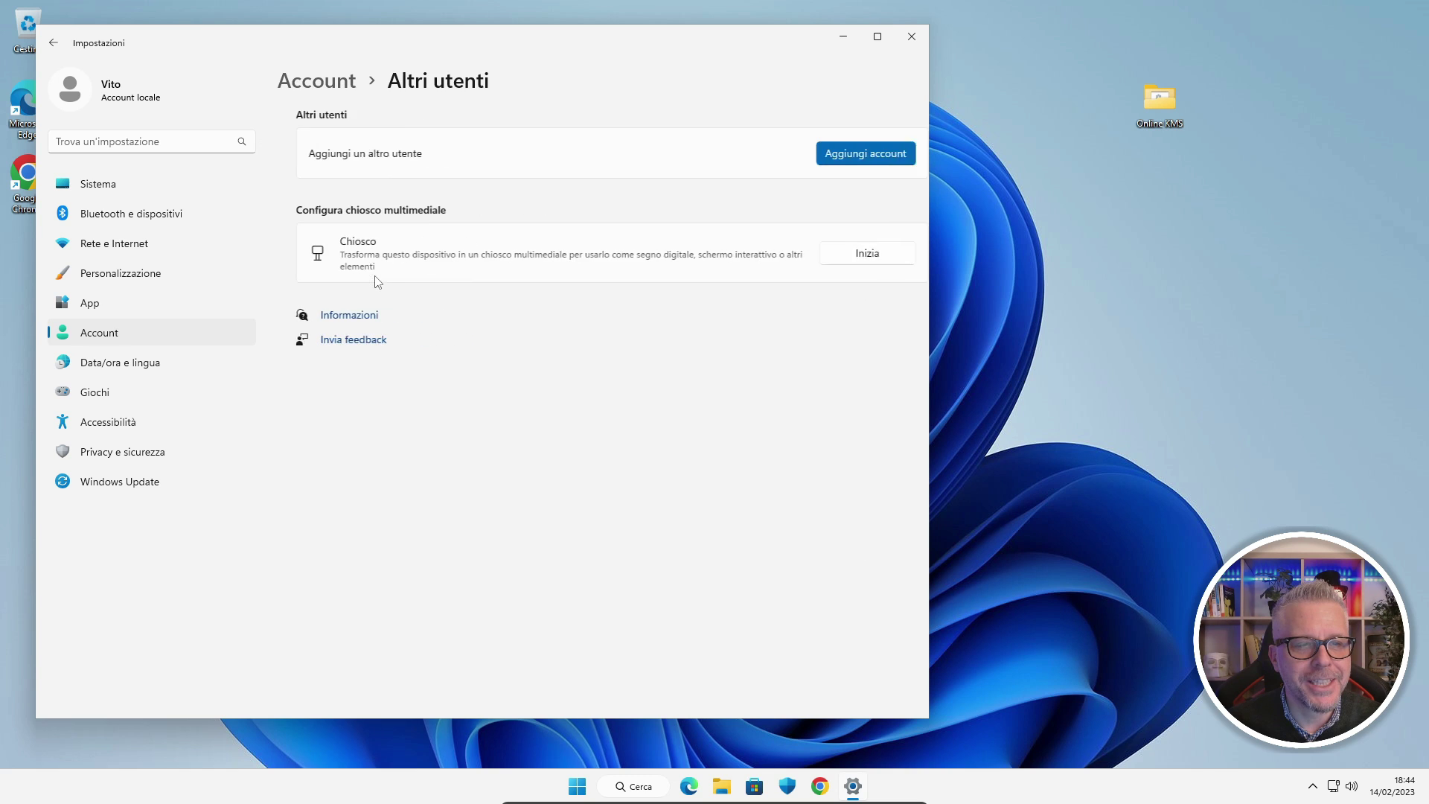
Begin adding another user without a Microsoft account, declaring that the person's sign-in information is not available.
{"action": "left_click", "coordinate": [846, 158]}
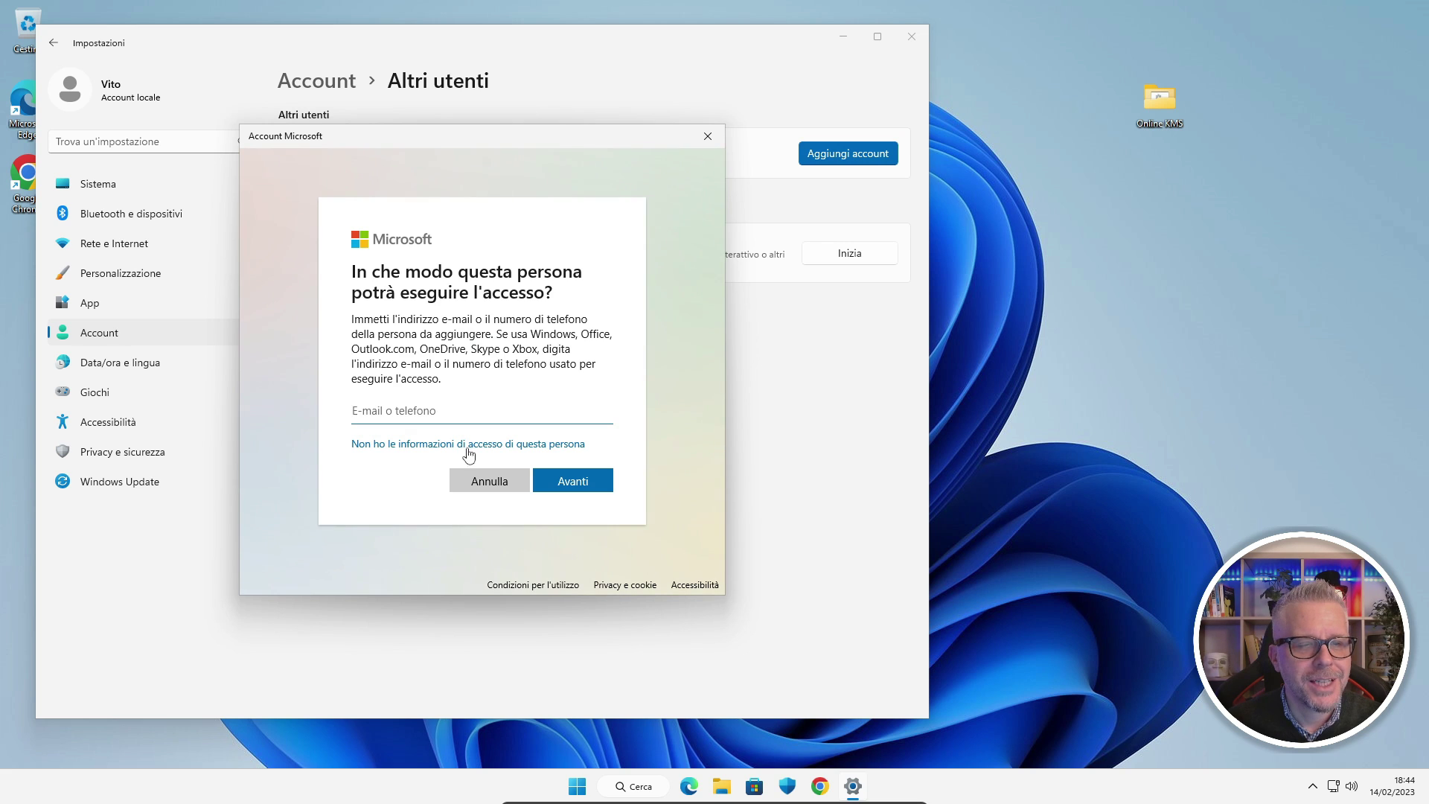
{"action": "left_click", "coordinate": [394, 449]}
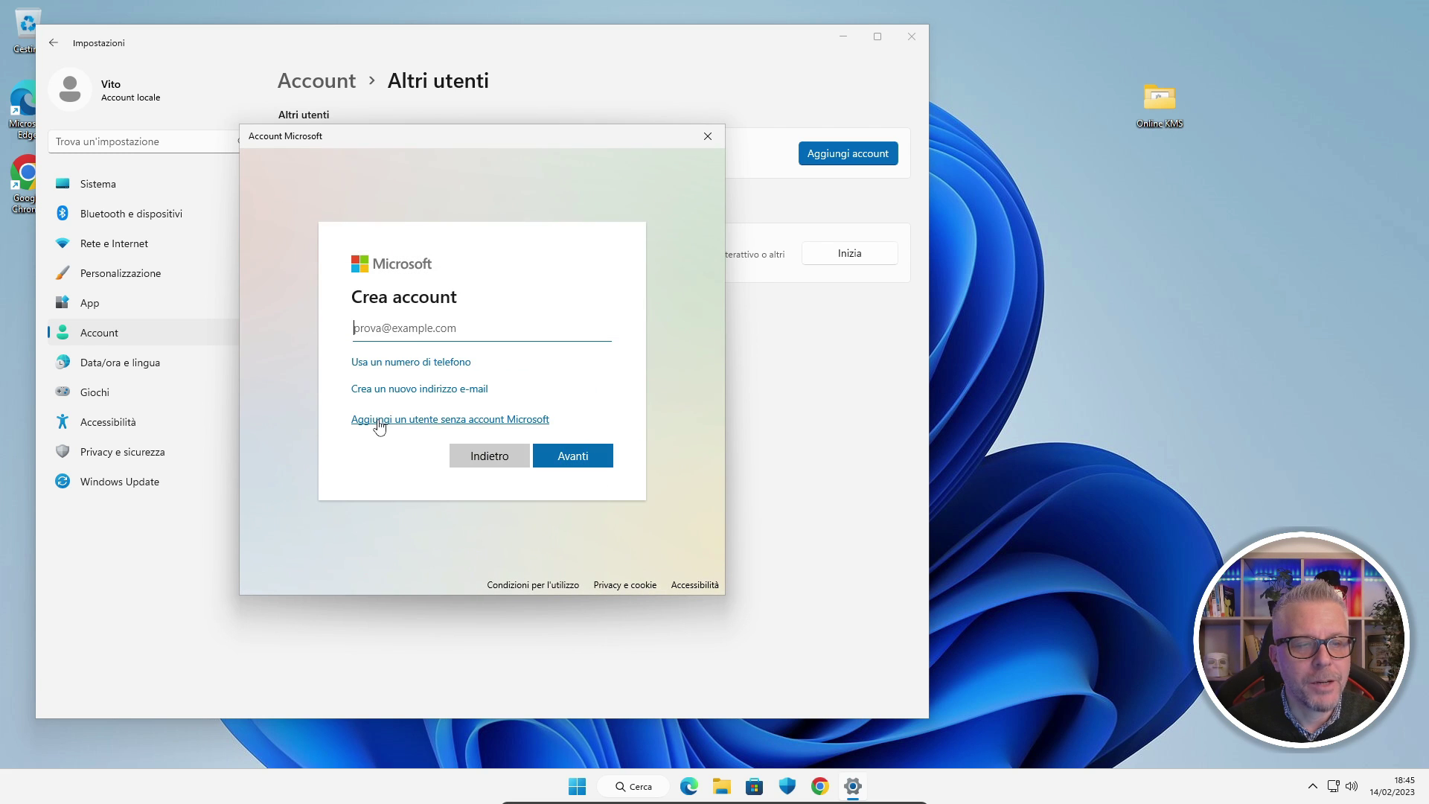
{"action": "left_click", "coordinate": [438, 420]}
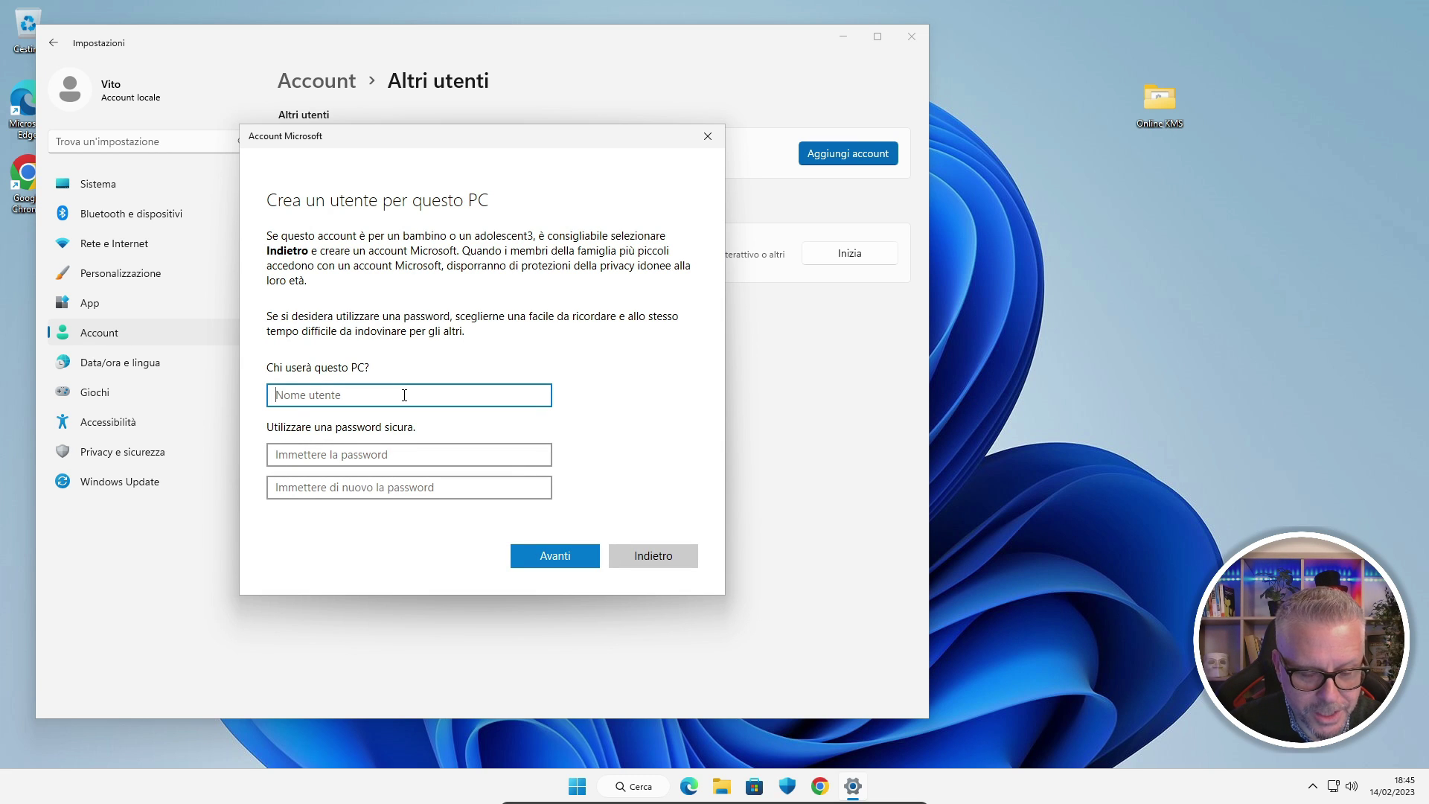
Name the new local user Amministratore, then enter and repeat the account password.
{"action": "type", "text": "A"}
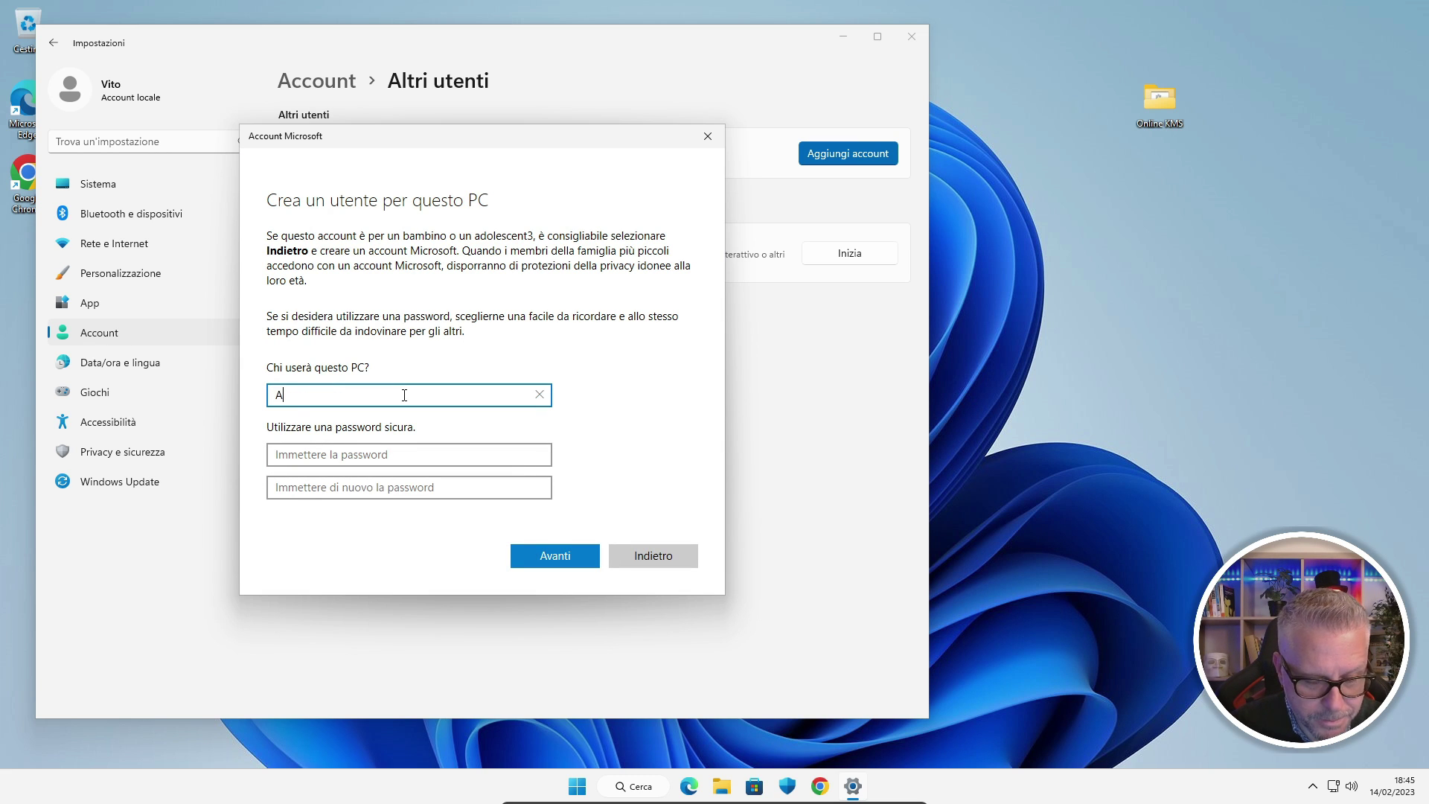
{"action": "type", "text": "mministratore"}
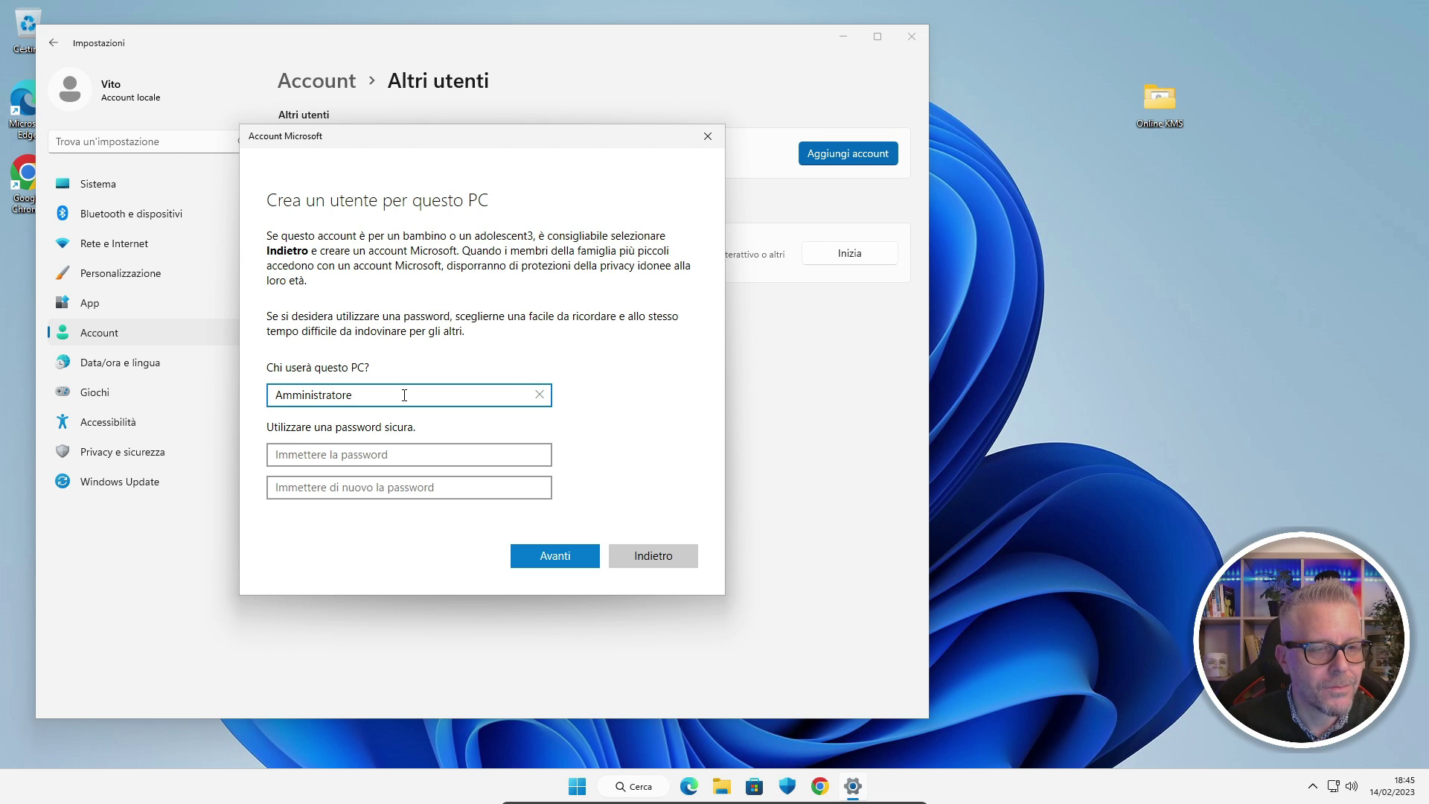
{"action": "left_click", "coordinate": [420, 454]}
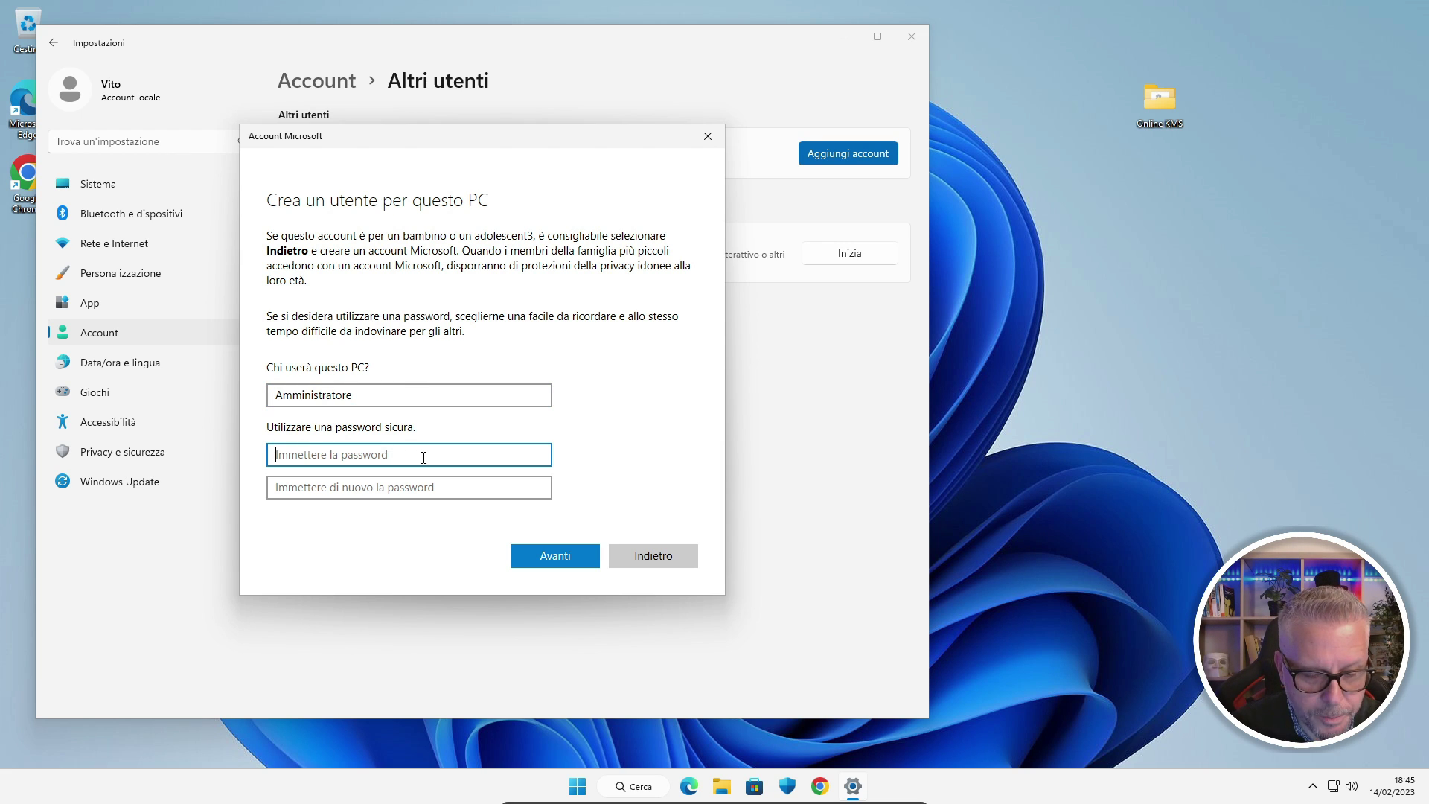
{"action": "type", "text": "•••••"}
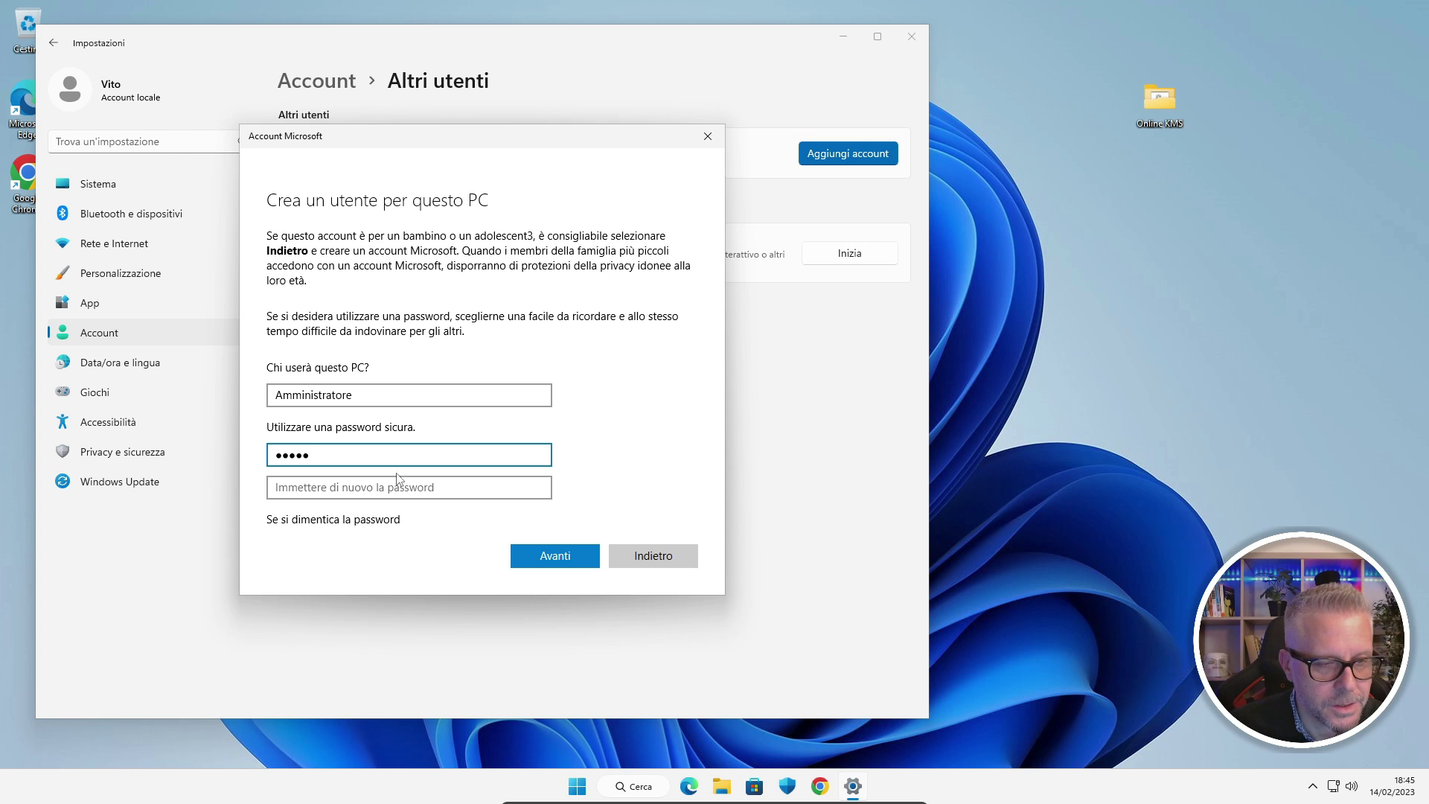
{"action": "left_click", "coordinate": [390, 484]}
{"action": "type", "text": "•••••"}
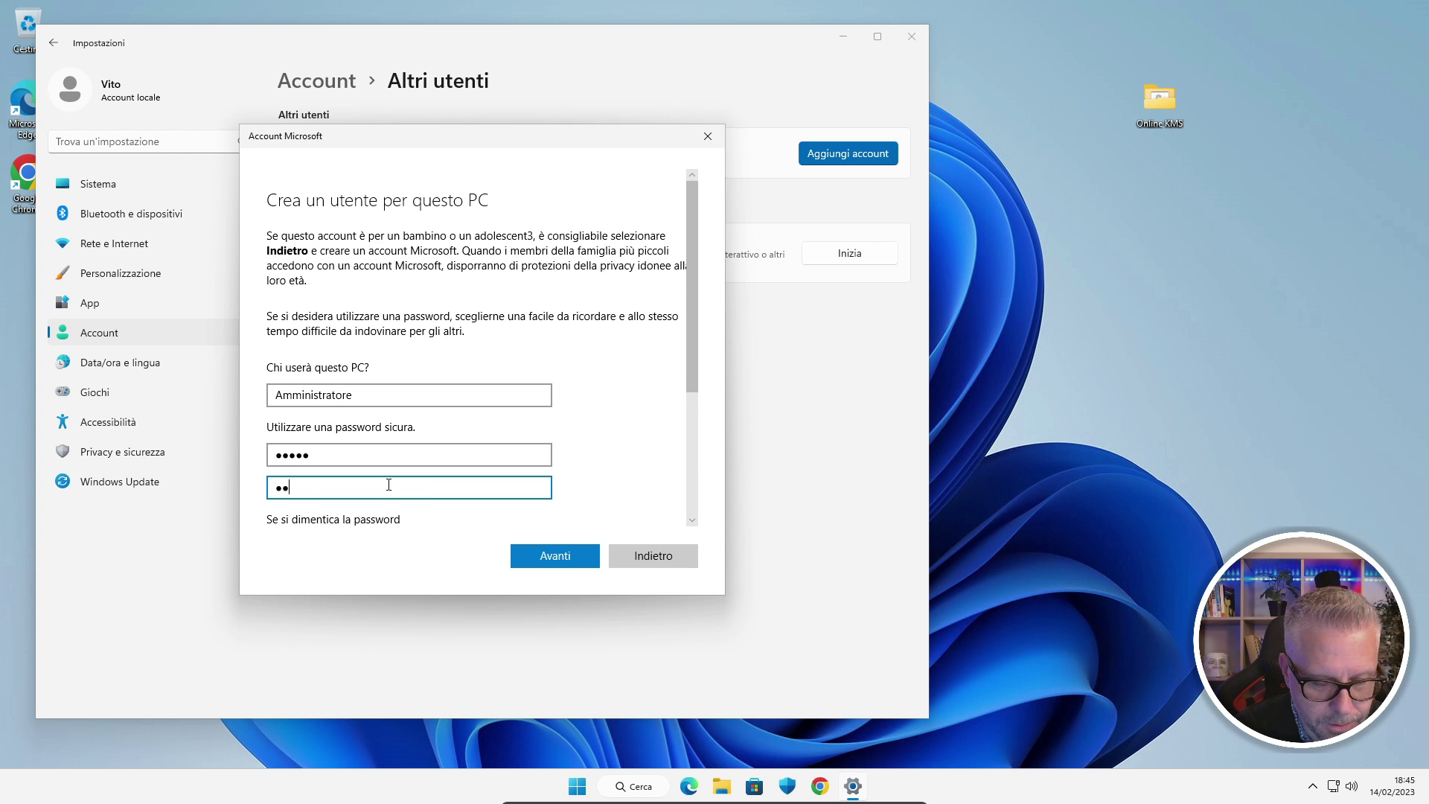
{"action": "scroll", "coordinate": [593, 480], "scroll_direction": "down", "scroll_amount": 1}
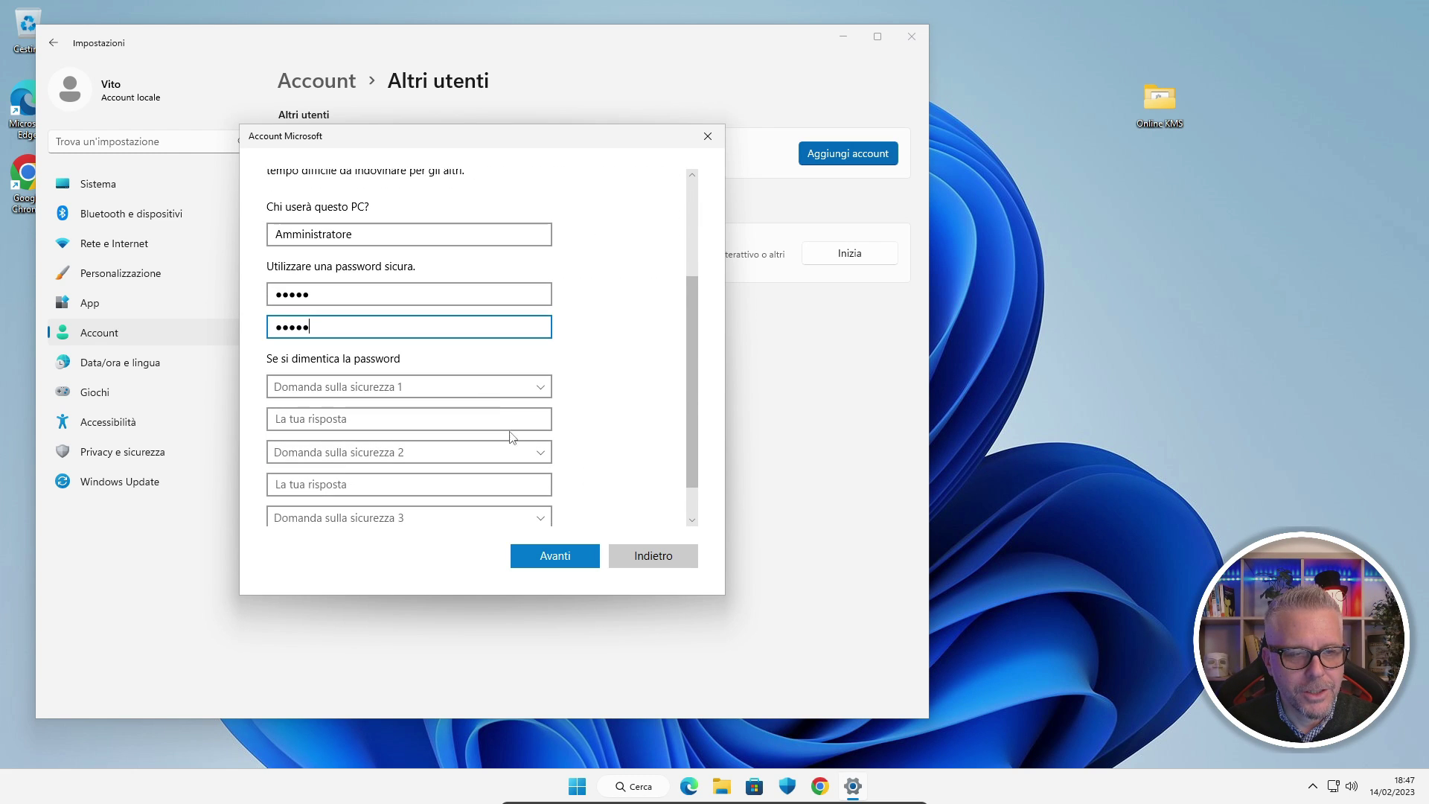
Choose the first pet, birth city and childhood nickname security questions, enter an answer to each, and create the account.
{"action": "left_click", "coordinate": [501, 386]}
{"action": "left_click", "coordinate": [392, 405]}
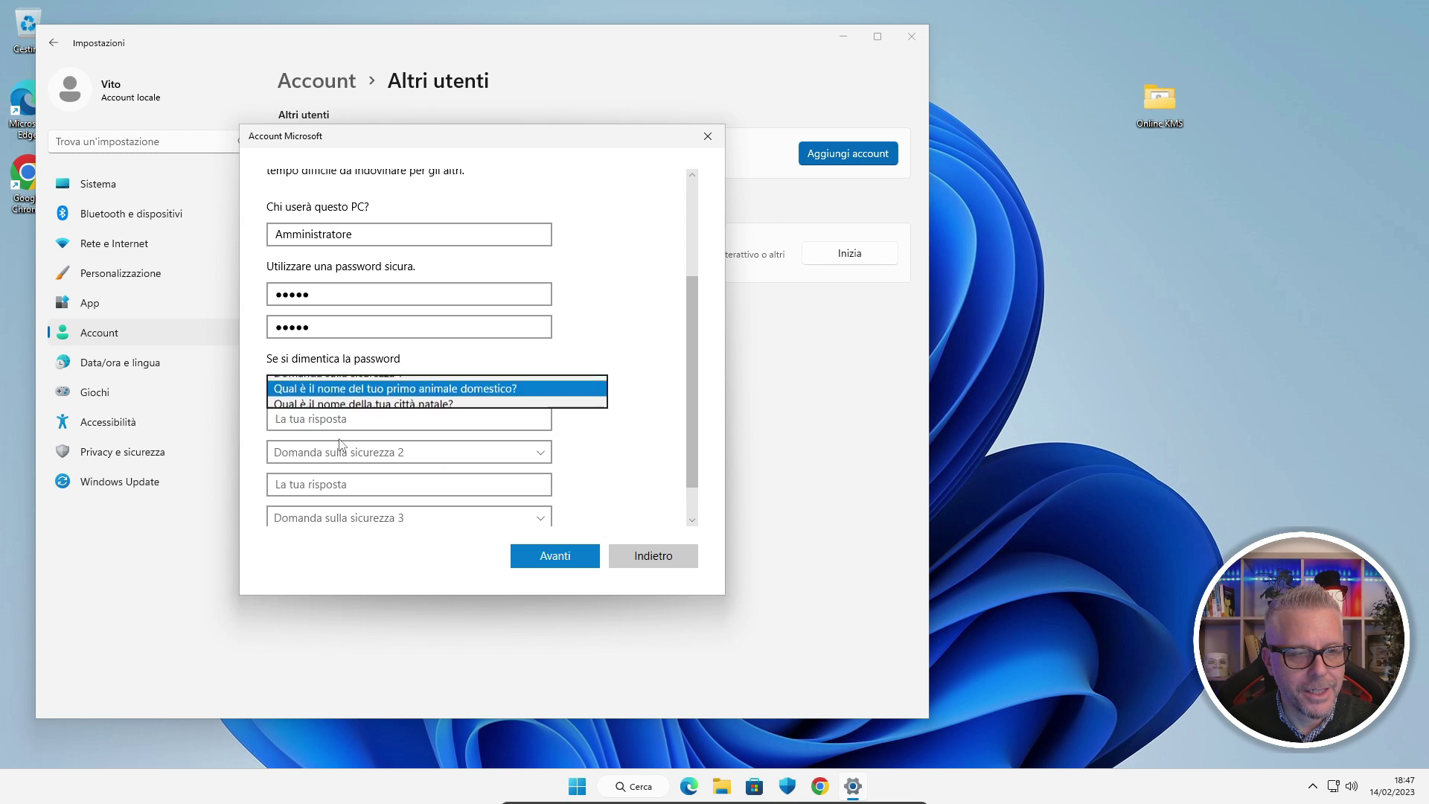
{"action": "left_click", "coordinate": [352, 421]}
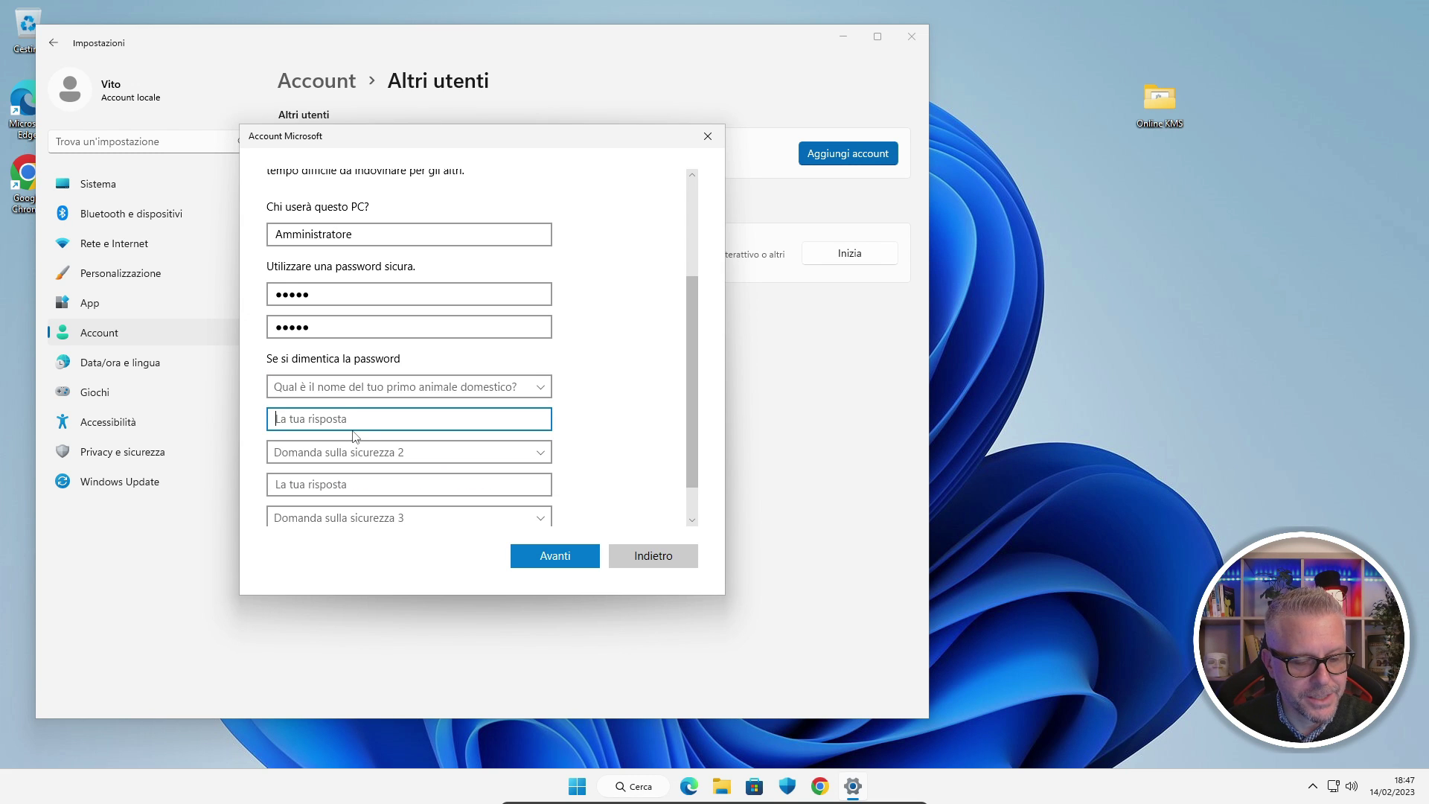
{"action": "type", "text": "a"}
{"action": "left_click", "coordinate": [353, 446]}
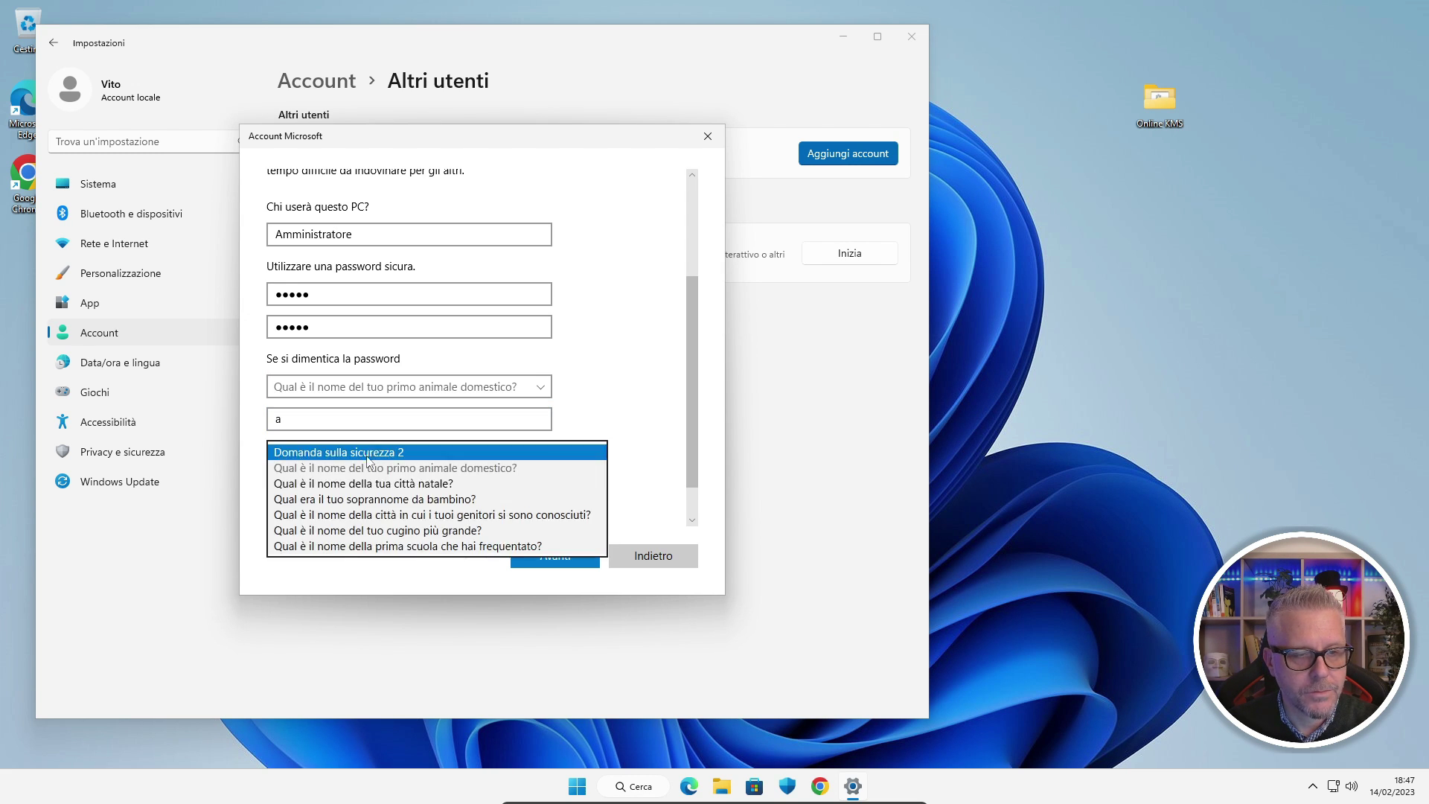
{"action": "left_click", "coordinate": [350, 472]}
{"action": "left_click", "coordinate": [337, 484]}
{"action": "type", "text": "a"}
{"action": "left_click", "coordinate": [376, 518]}
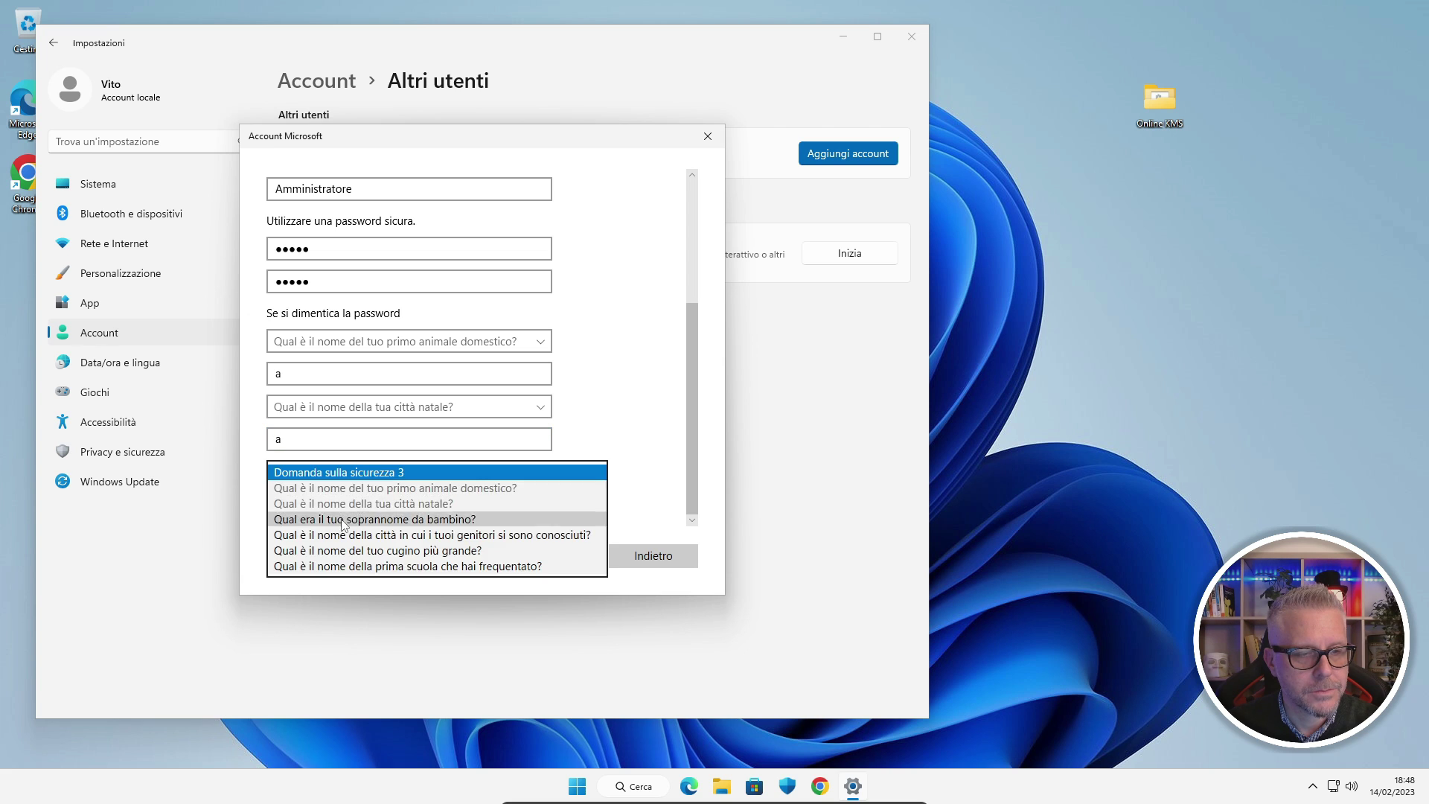
{"action": "left_click", "coordinate": [350, 517]}
{"action": "left_click", "coordinate": [350, 504]}
{"action": "type", "text": "a"}
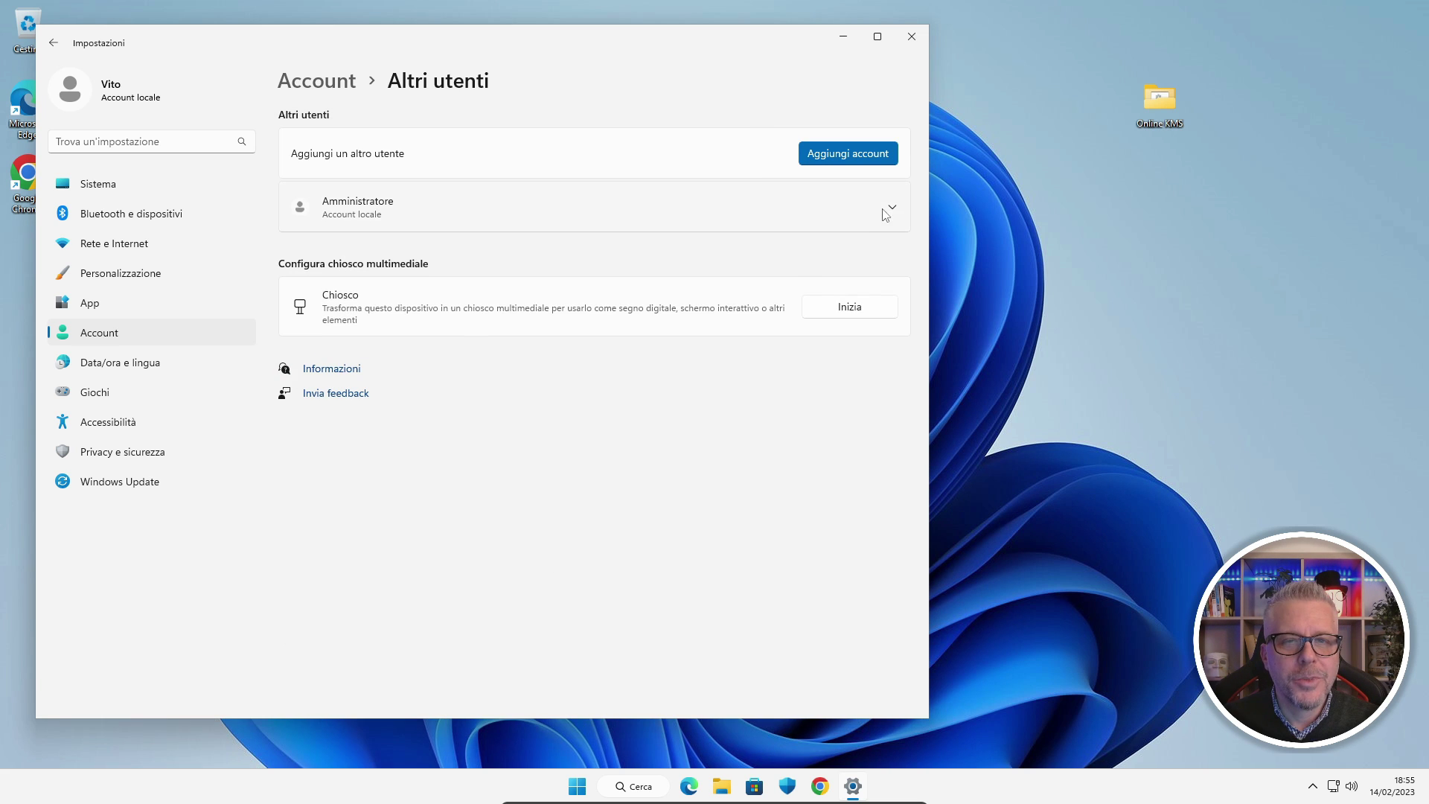
Change the new Amministratore account's type to Amministratore and close the settings.
{"action": "left_click", "coordinate": [893, 210]}
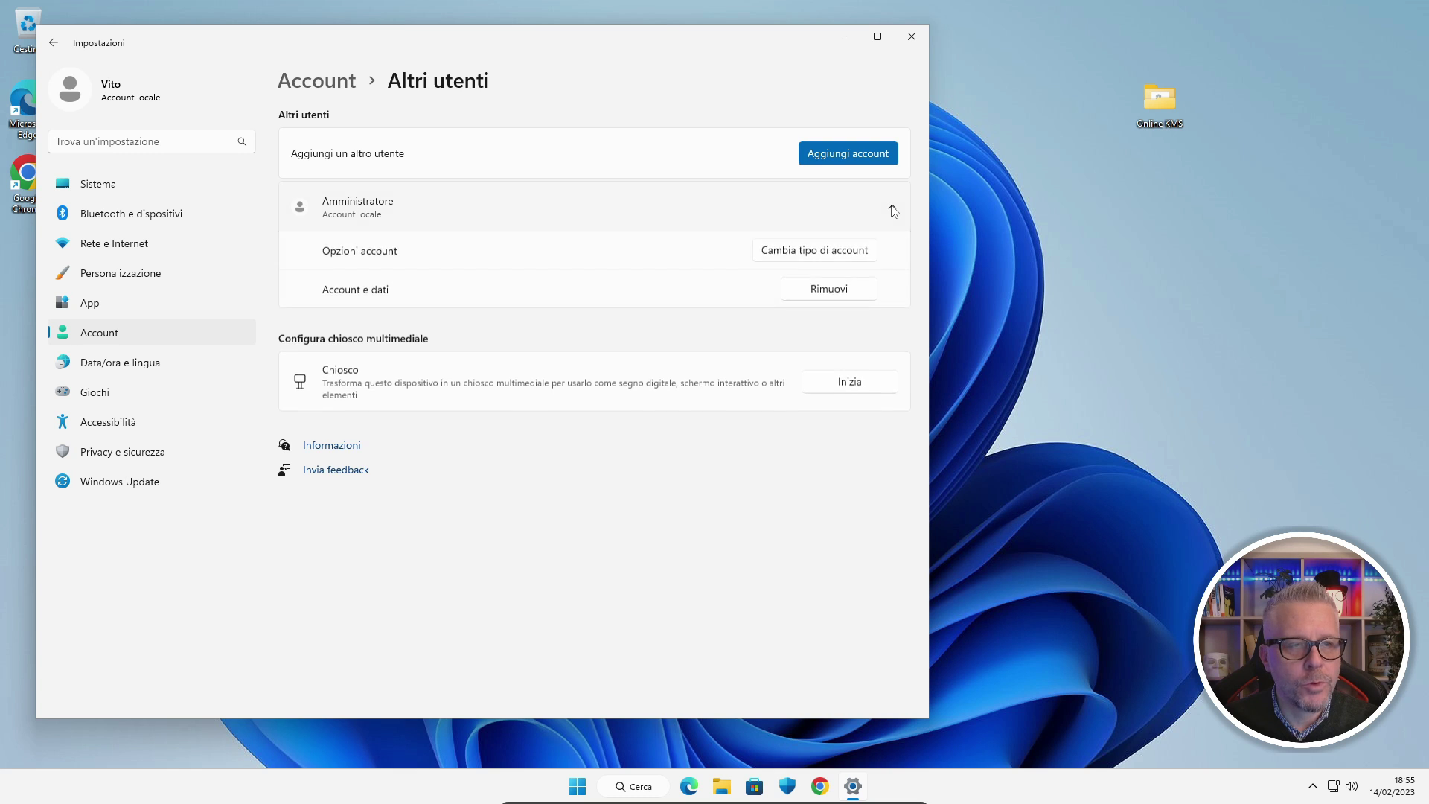
{"action": "left_click", "coordinate": [803, 253]}
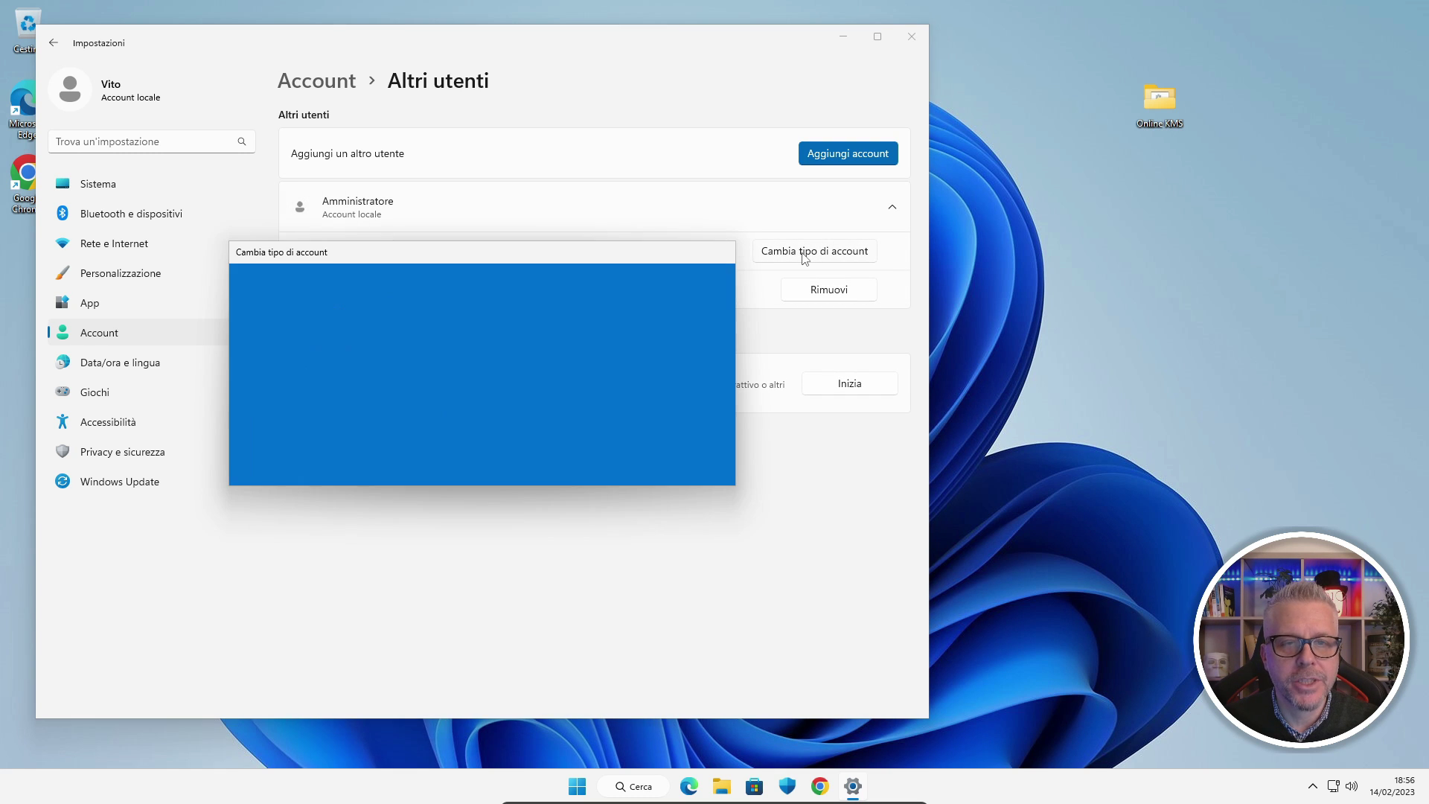
{"action": "left_click", "coordinate": [377, 394]}
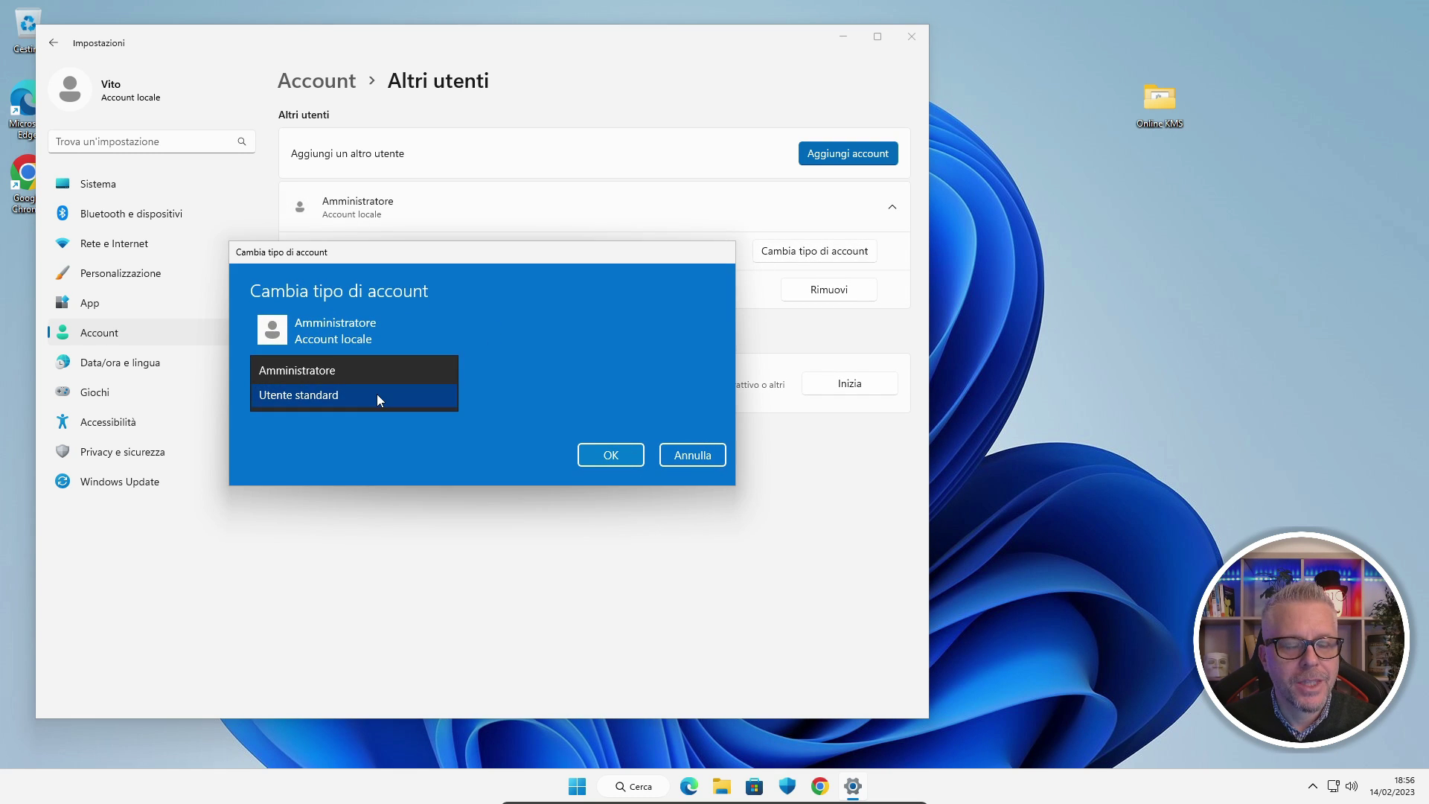
{"action": "left_click", "coordinate": [338, 371]}
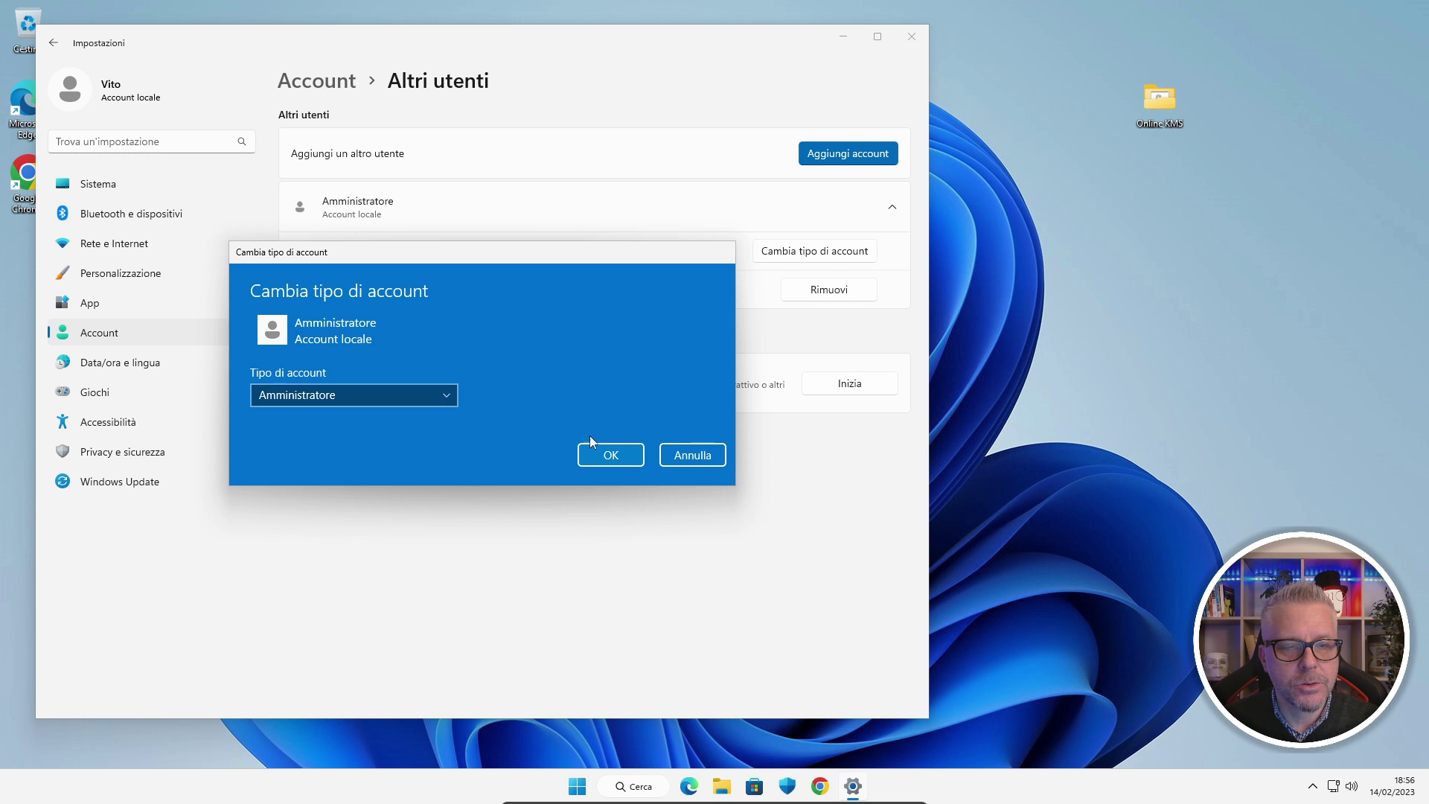
{"action": "left_click", "coordinate": [610, 455]}
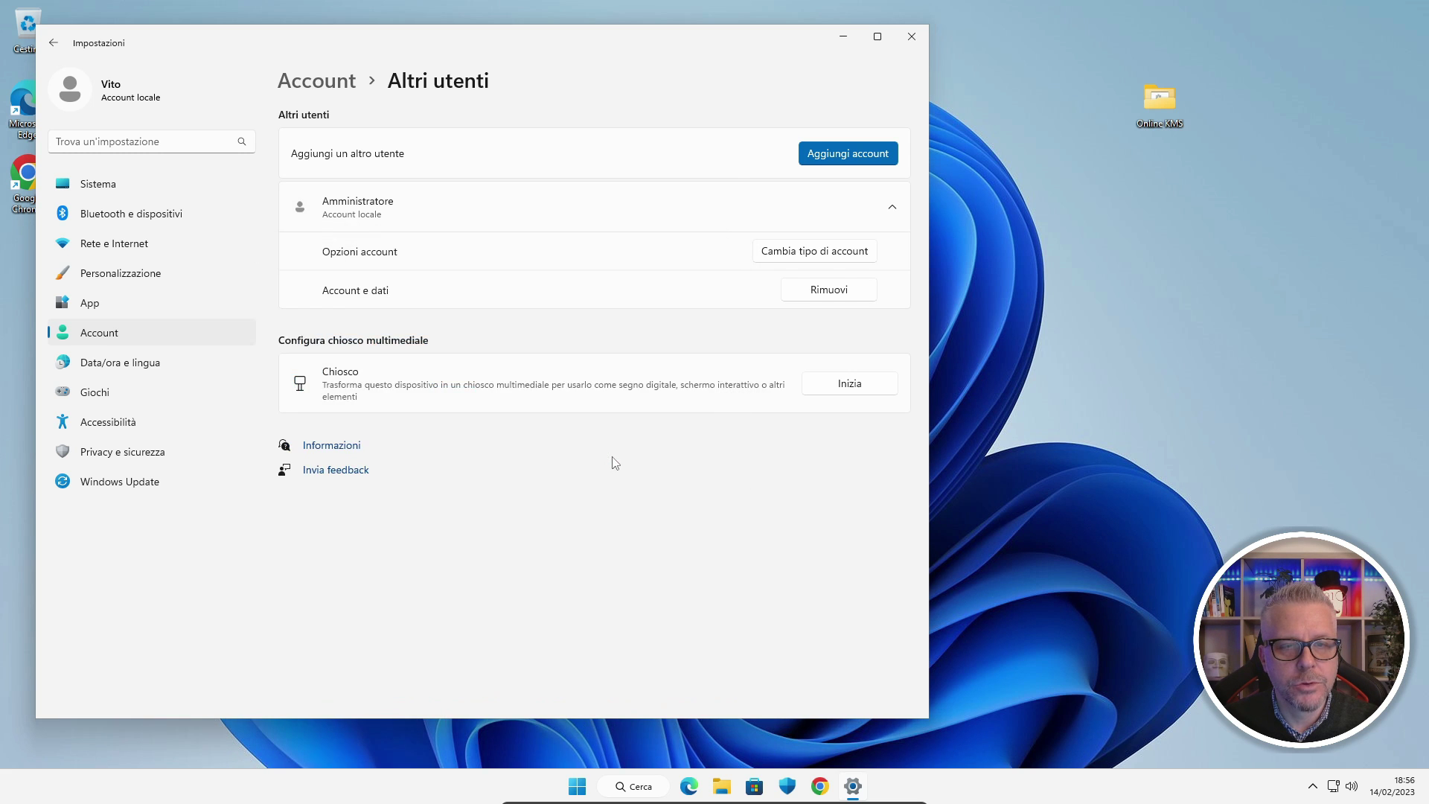
{"action": "left_click", "coordinate": [911, 37]}
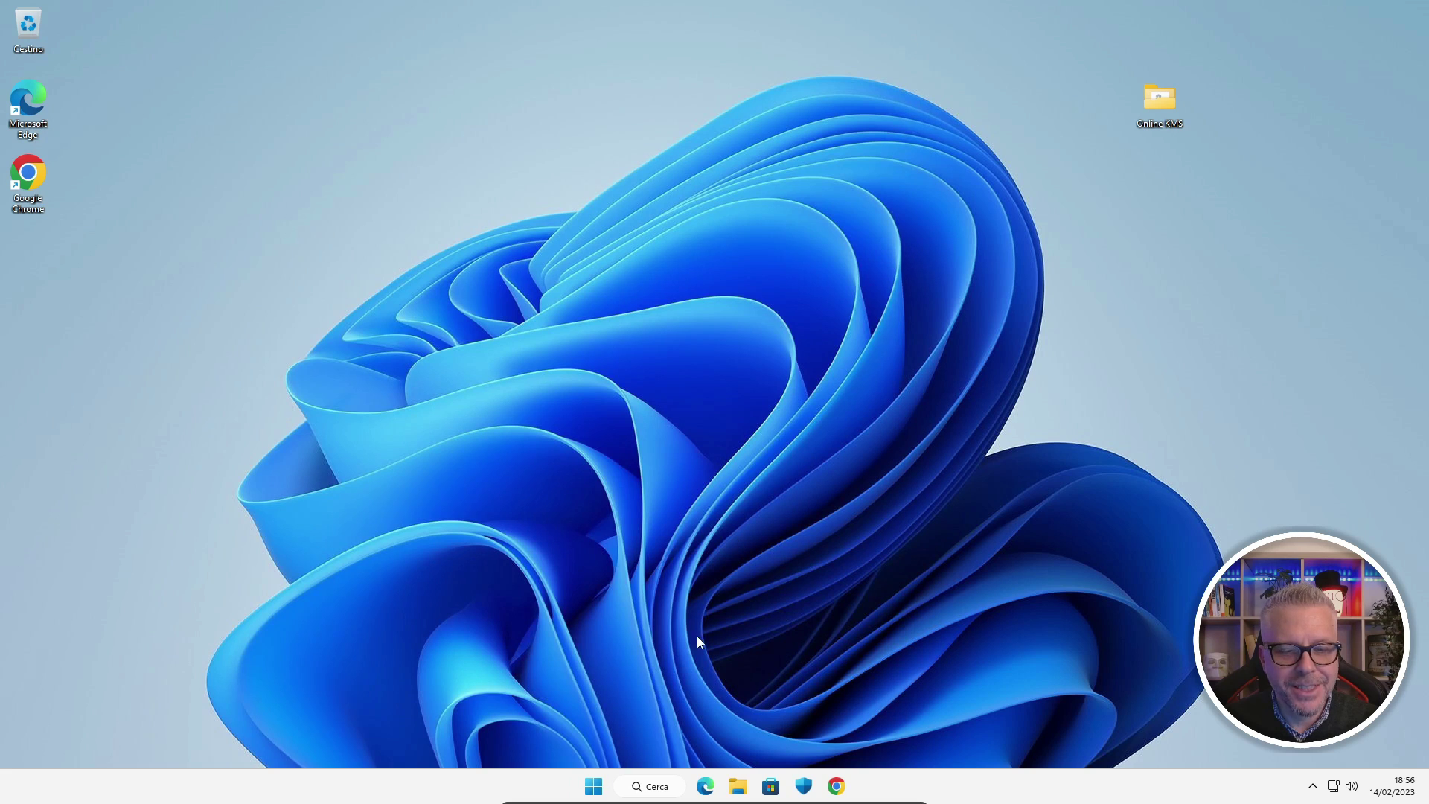
Sign out of the current everyday user's session.
{"action": "left_click", "coordinate": [594, 786]}
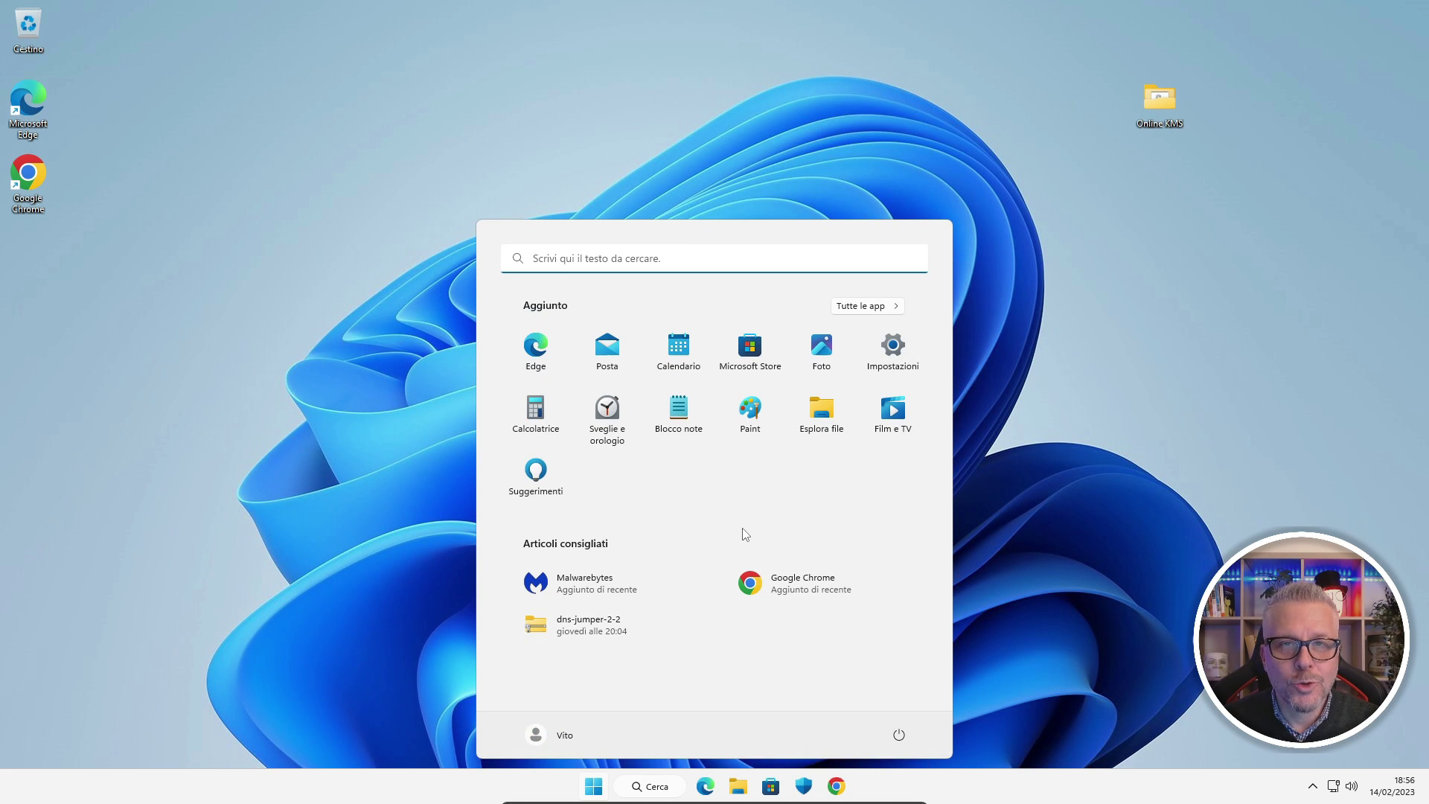
{"action": "left_click", "coordinate": [558, 733]}
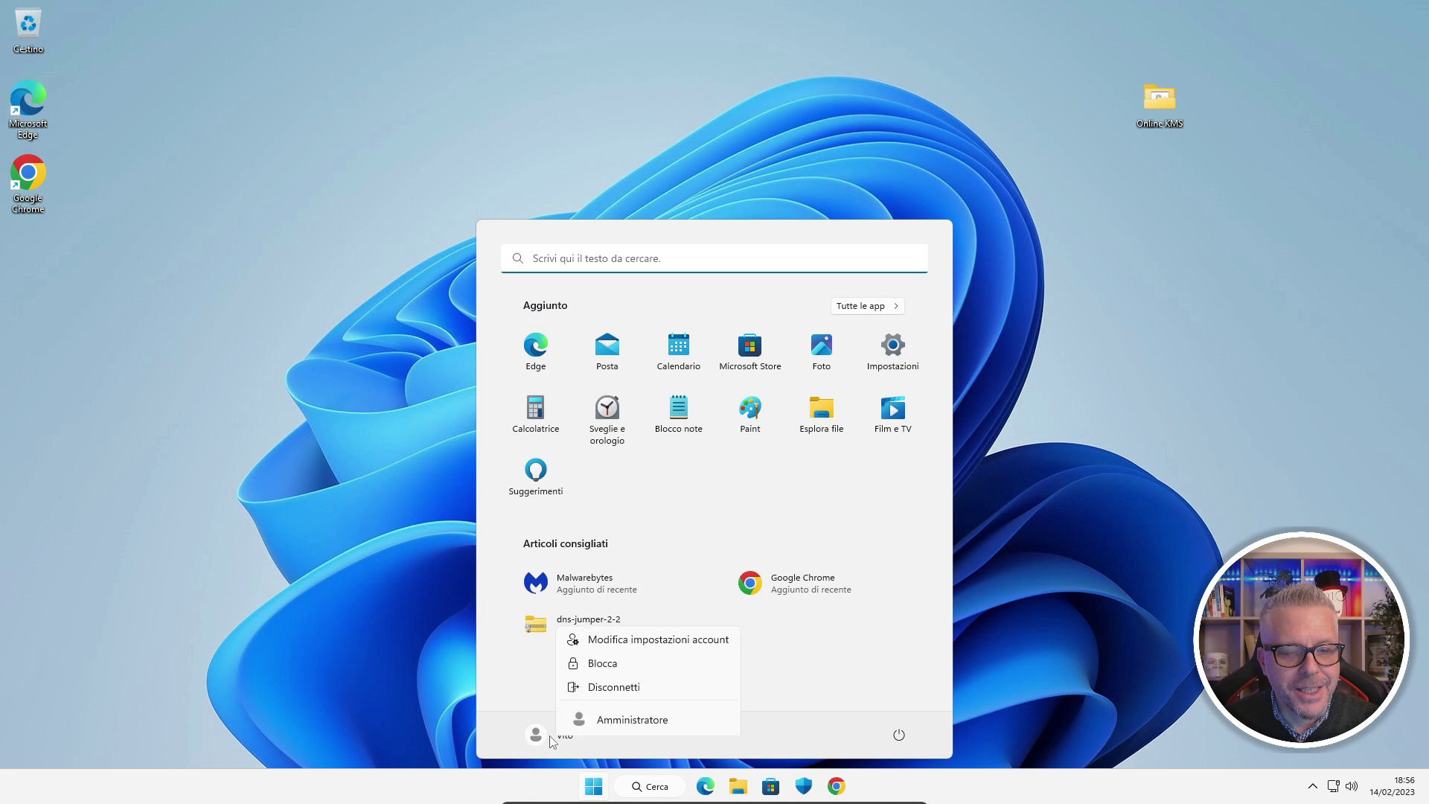
{"action": "left_click", "coordinate": [627, 685]}
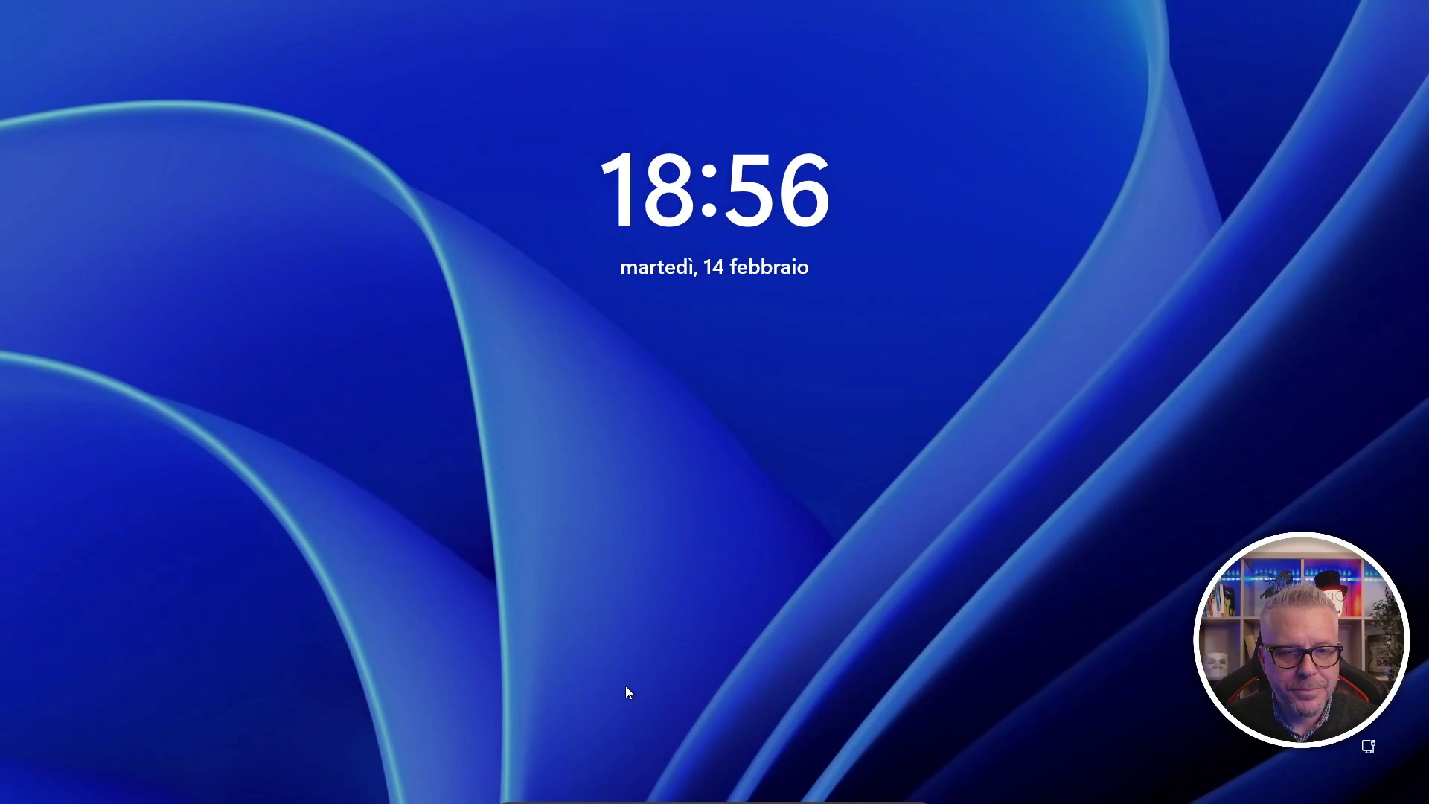
Sign in to Windows with the Amministratore account by entering its password.
{"action": "left_click", "coordinate": [649, 654]}
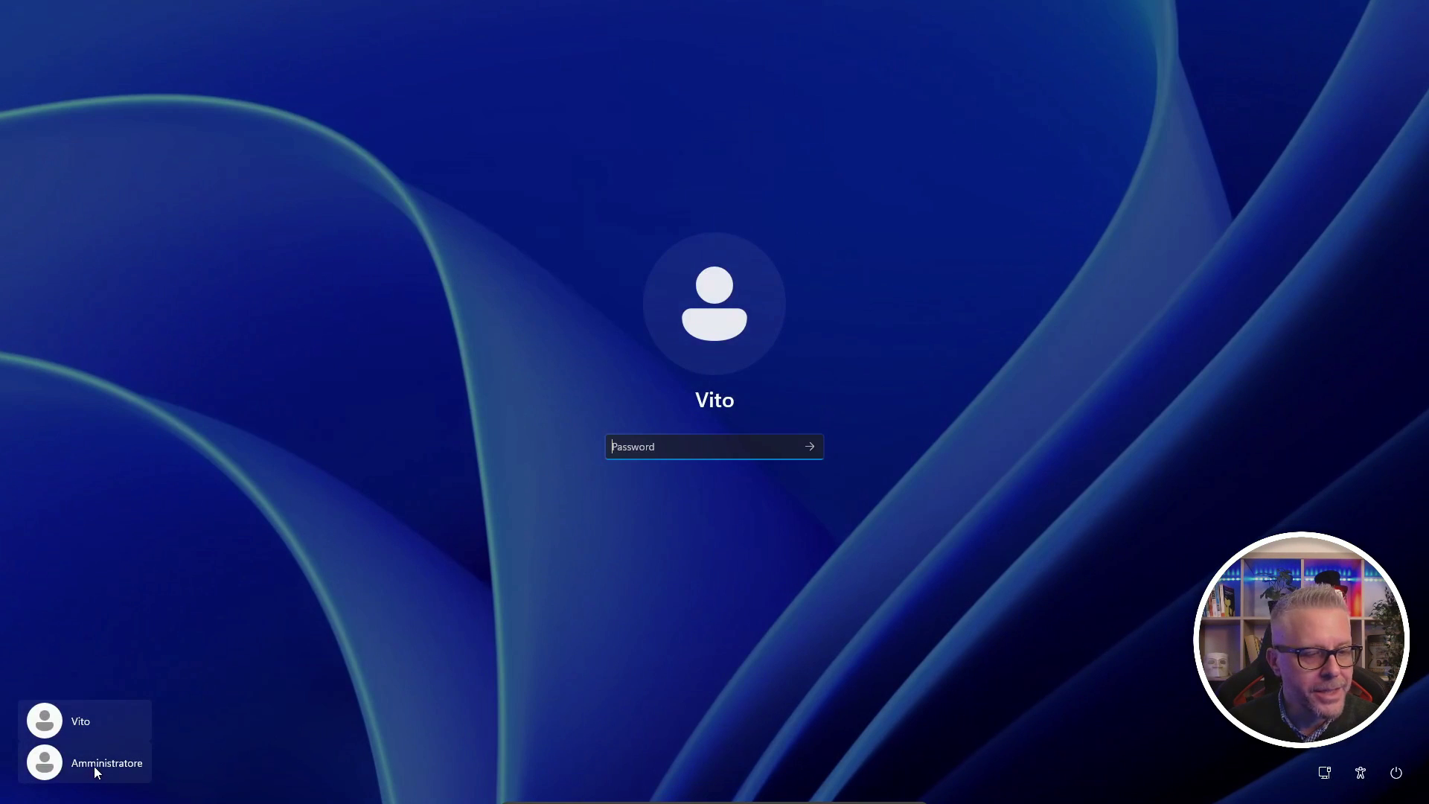
{"action": "left_click", "coordinate": [93, 763]}
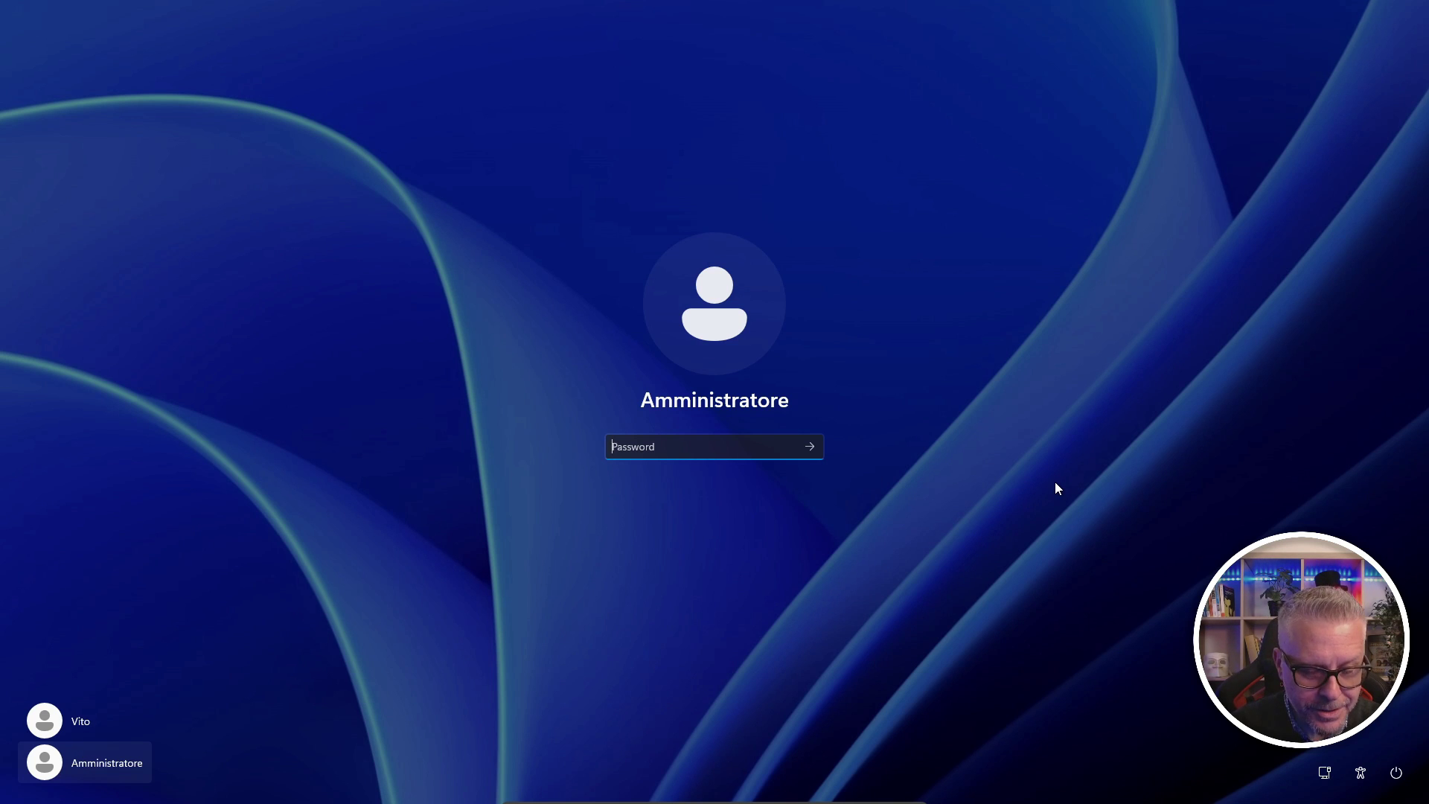
{"action": "type", "text": "******"}
{"action": "key", "text": "Return"}
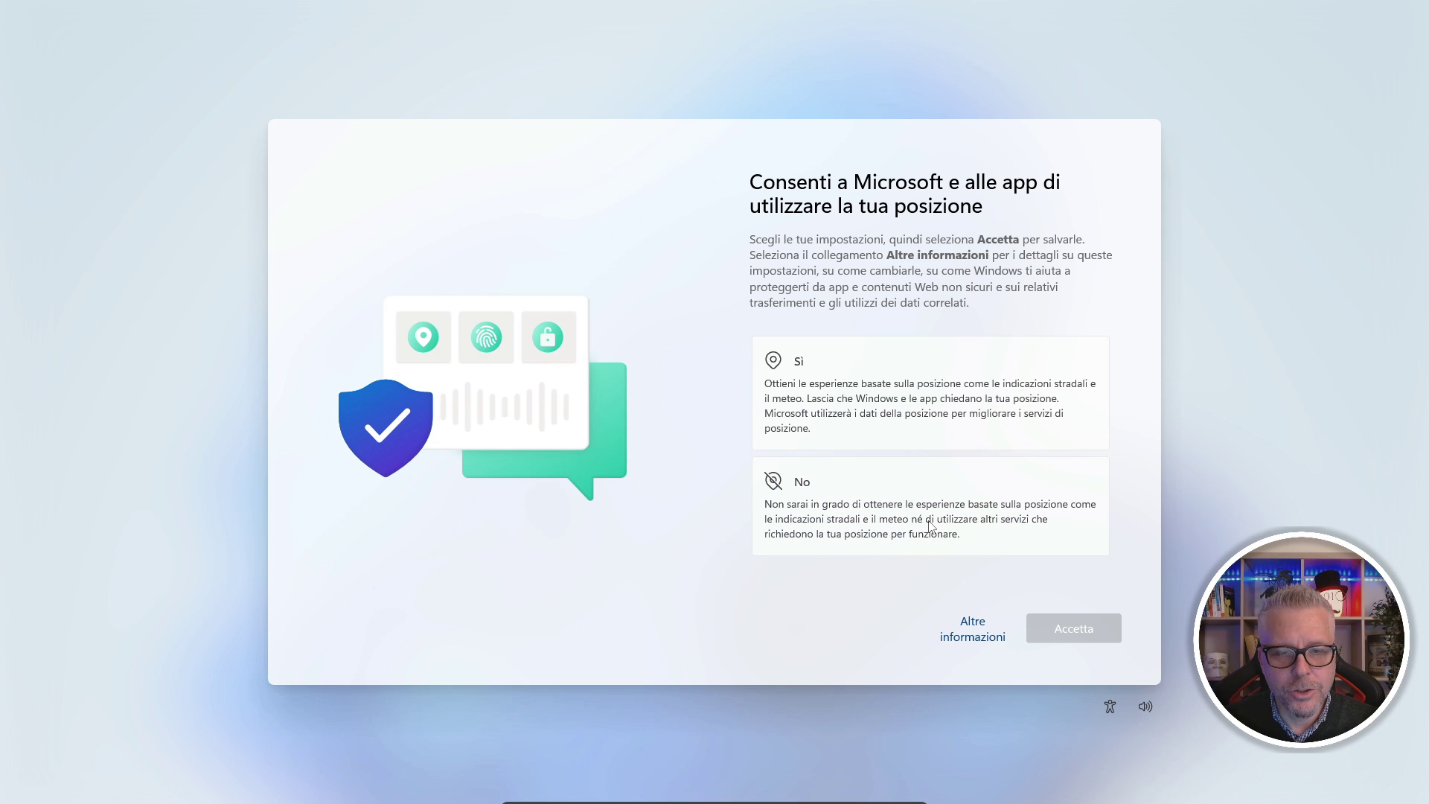
Answer No to the first sign-in privacy choices, including location access and personalised experiences with diagnostic data, and accept each.
{"action": "left_click", "coordinate": [928, 524]}
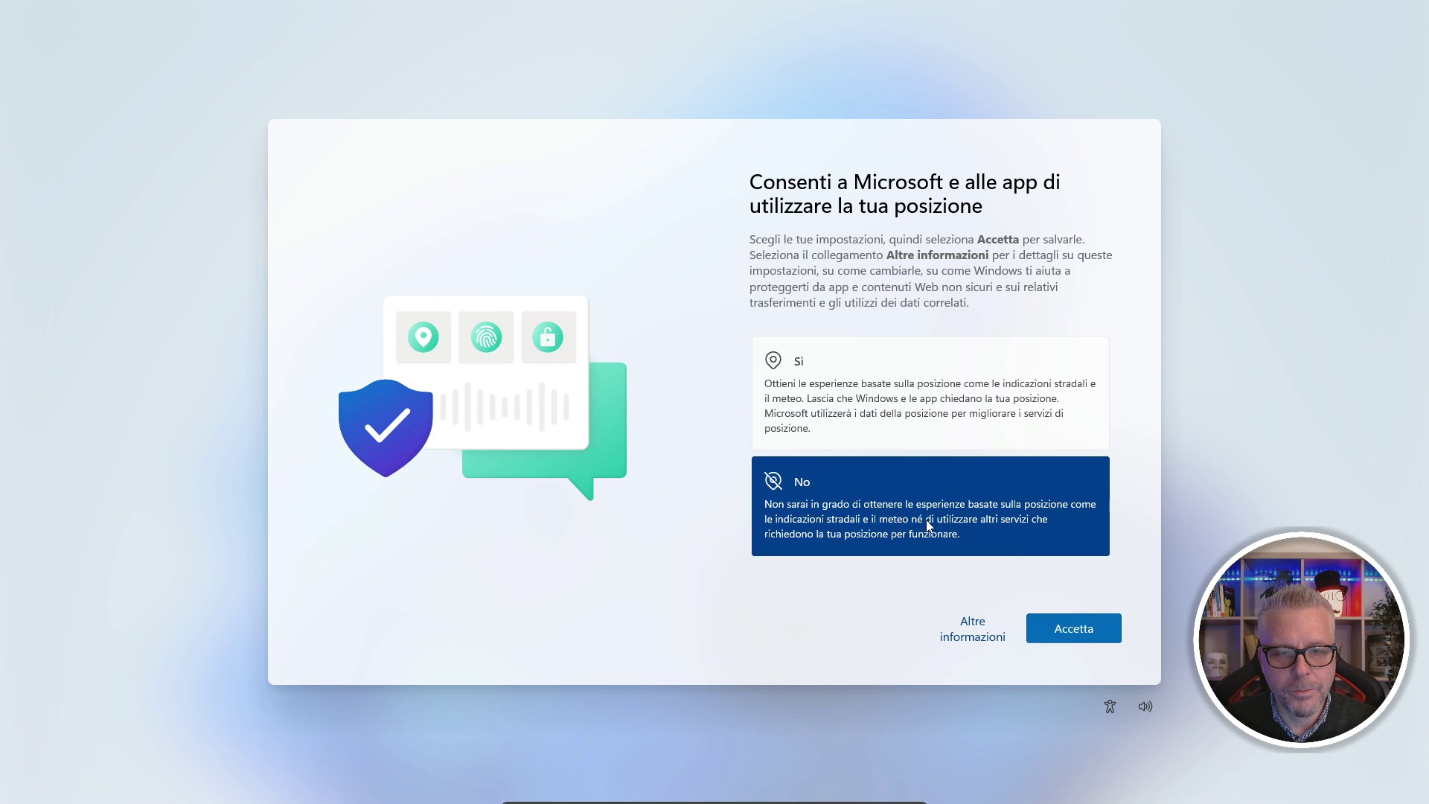
{"action": "left_click", "coordinate": [1065, 629]}
{"action": "left_click", "coordinate": [893, 488]}
{"action": "left_click", "coordinate": [1071, 629]}
{"action": "left_click", "coordinate": [983, 521]}
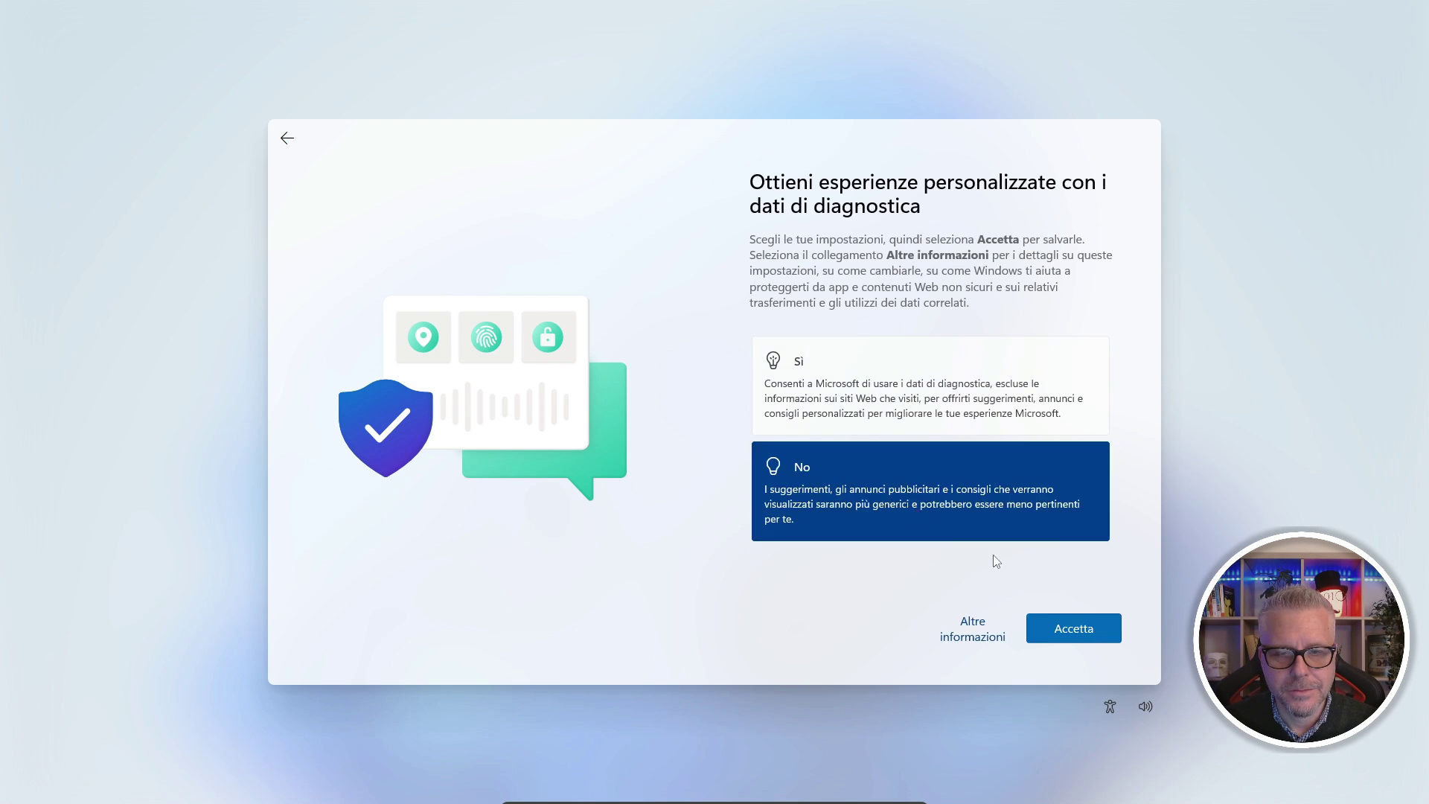
{"action": "left_click", "coordinate": [1072, 629]}
{"action": "left_click", "coordinate": [923, 458]}
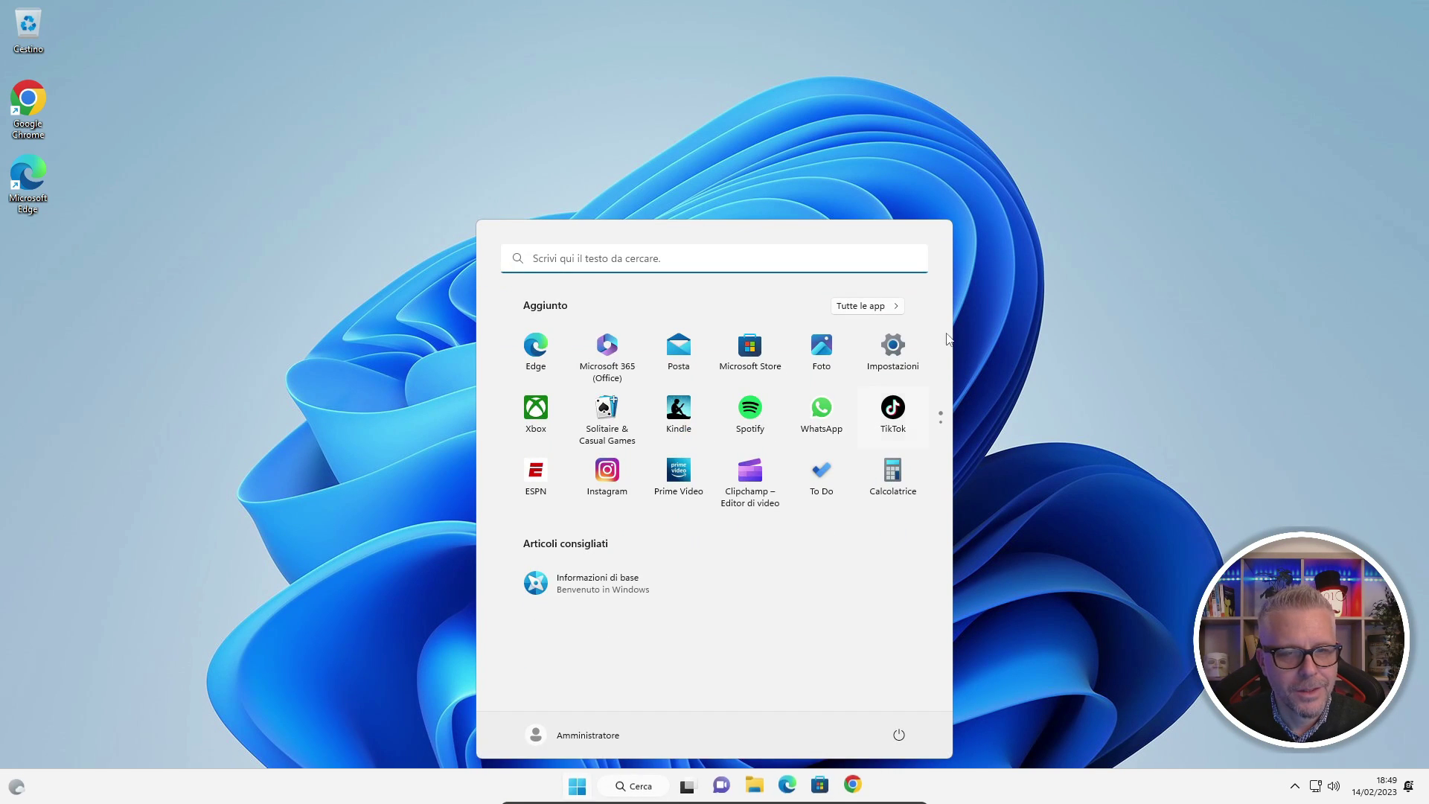
Open the Windows account settings at the Altri utenti page, where the other local accounts are managed.
{"action": "left_click", "coordinate": [576, 787]}
{"action": "left_click", "coordinate": [576, 787]}
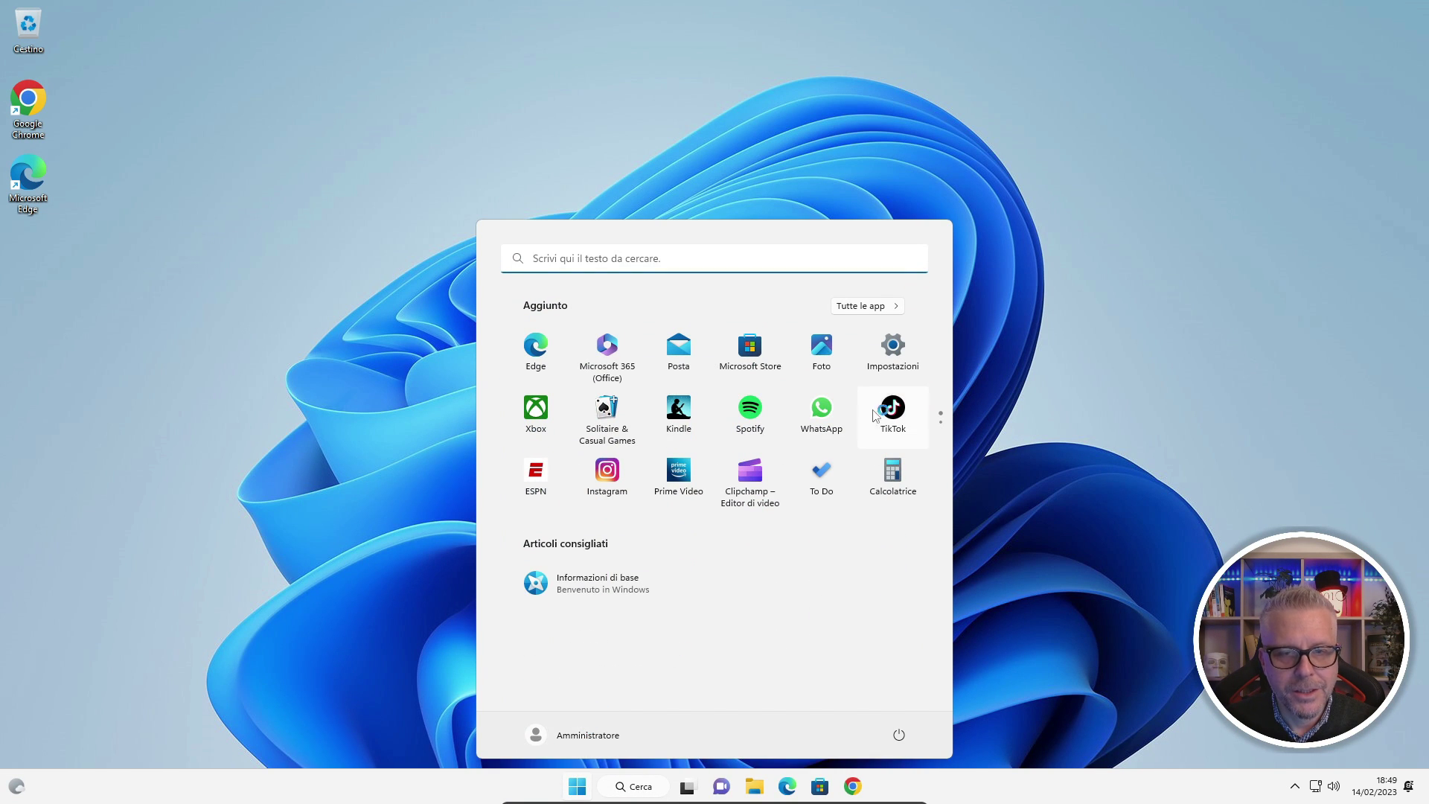
{"action": "left_click", "coordinate": [893, 348]}
{"action": "left_click", "coordinate": [86, 337]}
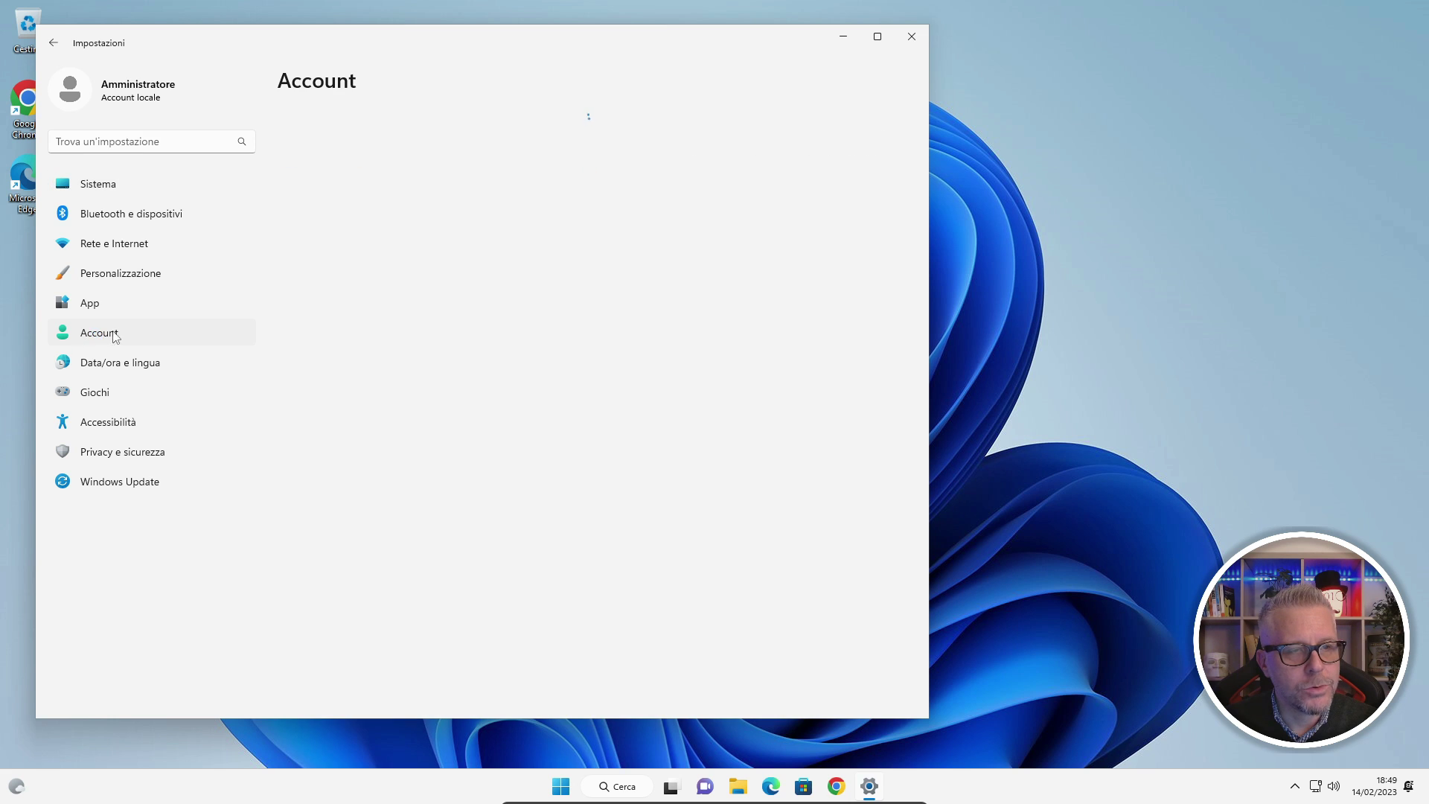
{"action": "scroll", "coordinate": [510, 613], "scroll_direction": "down", "scroll_amount": 5}
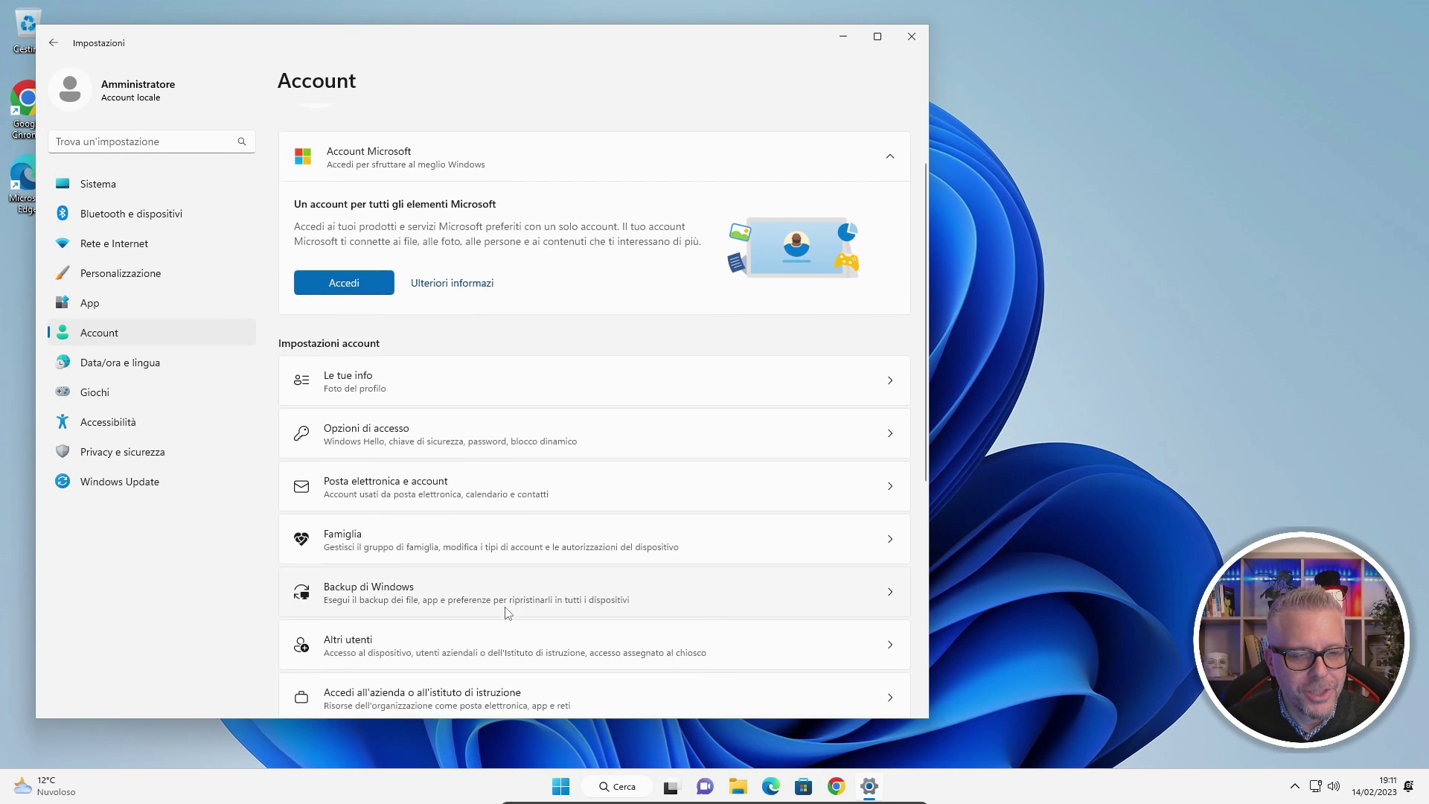
{"action": "left_click", "coordinate": [396, 563]}
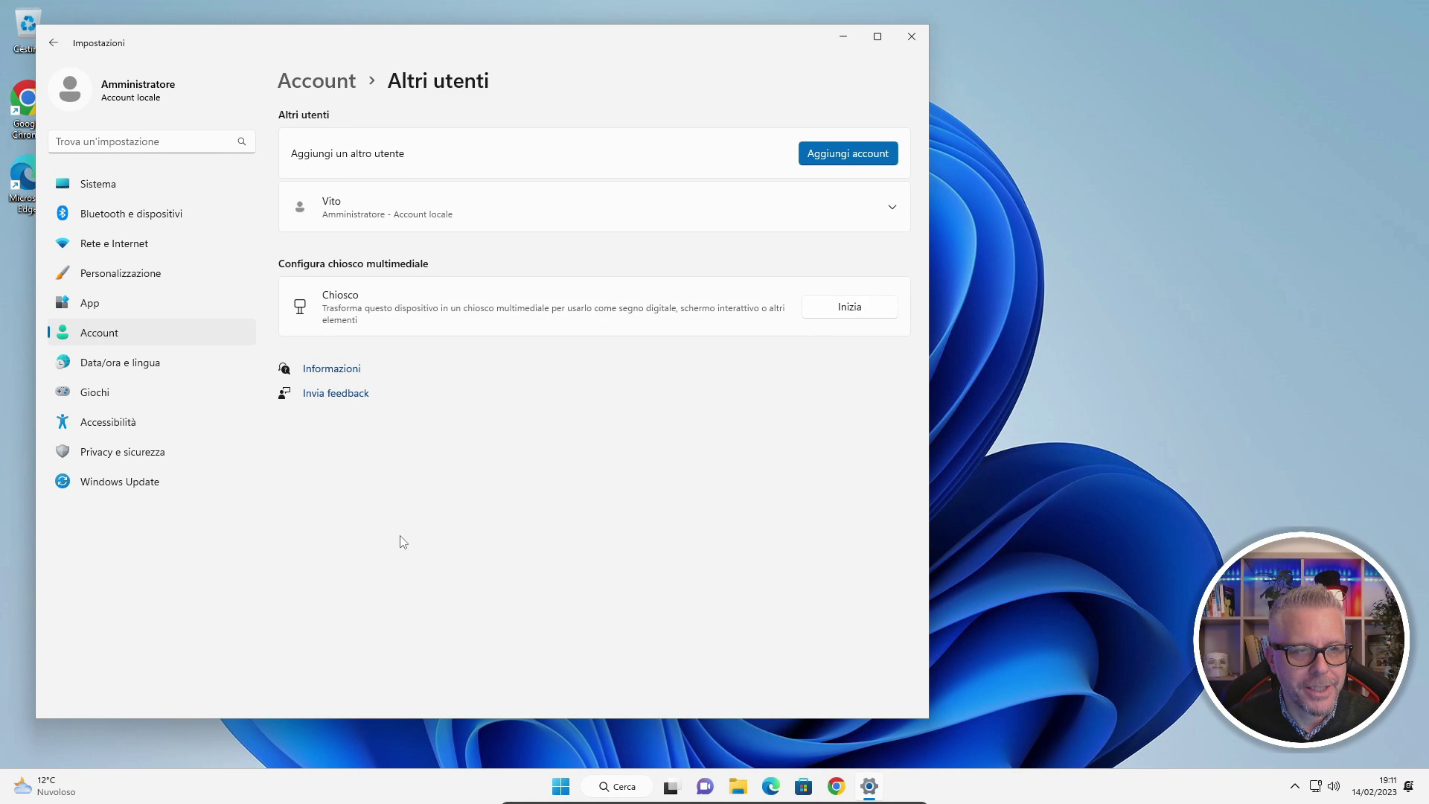
Change the everyday local account's type to Utente standard, confirm it and close the settings.
{"action": "left_click", "coordinate": [424, 213]}
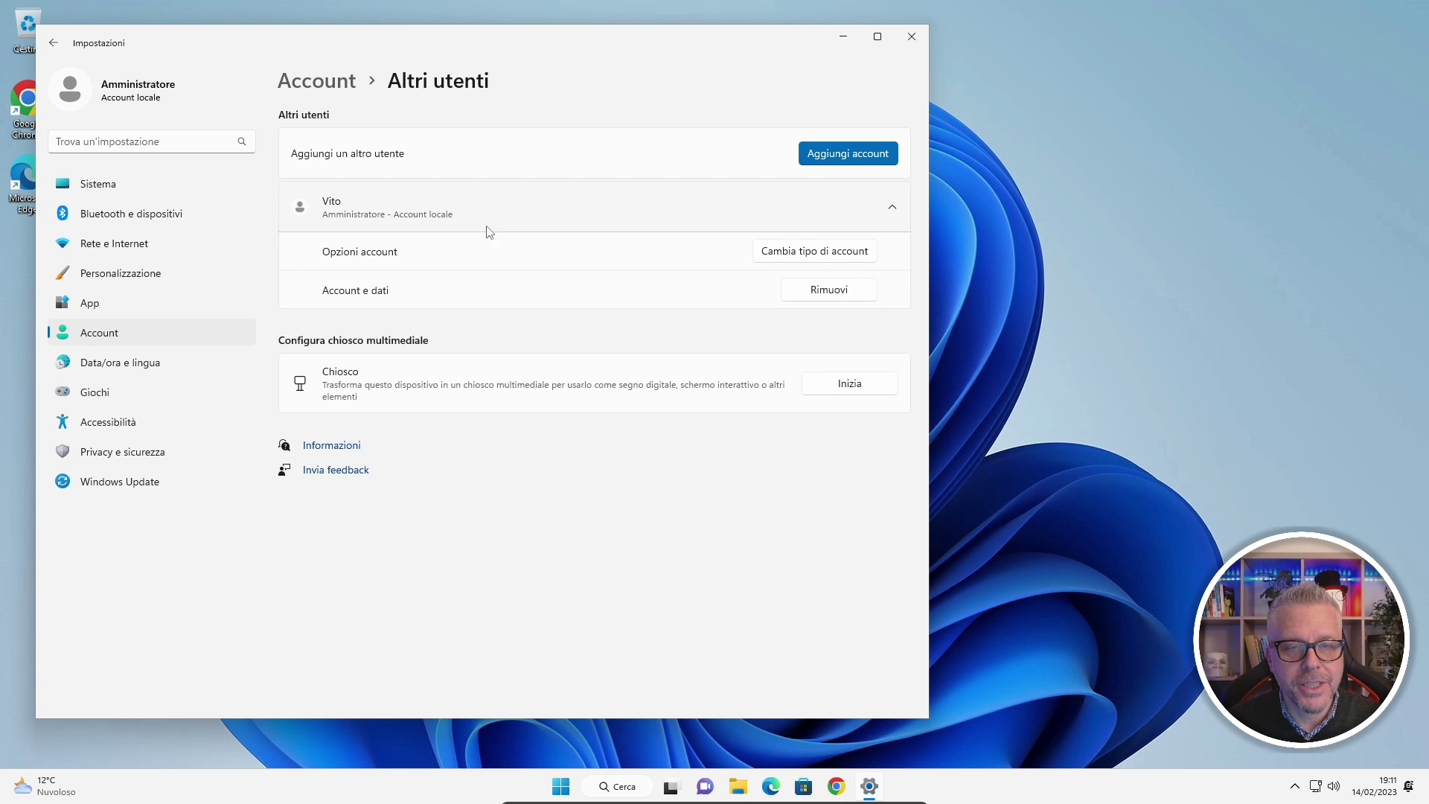
{"action": "left_click", "coordinate": [813, 253]}
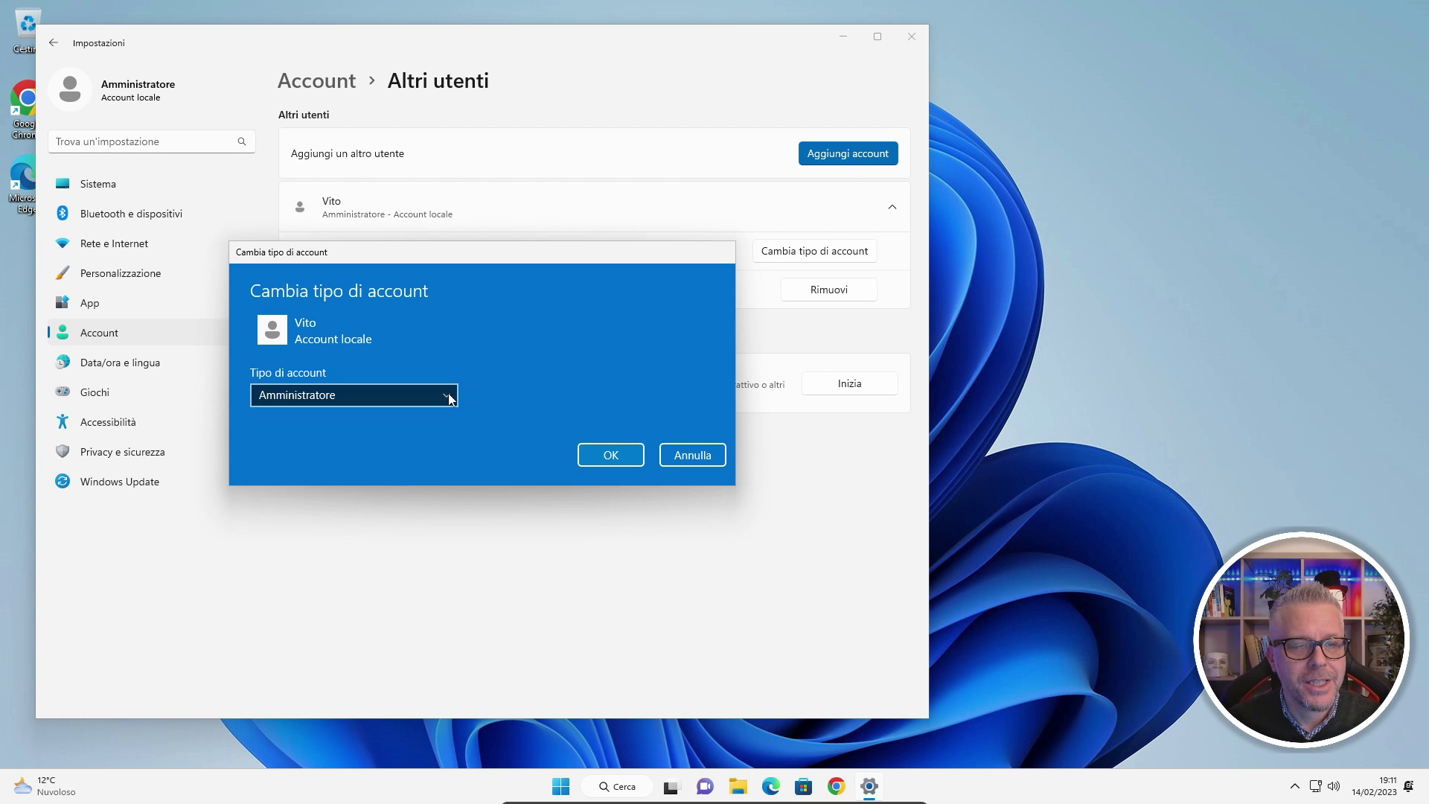
{"action": "left_click", "coordinate": [449, 396]}
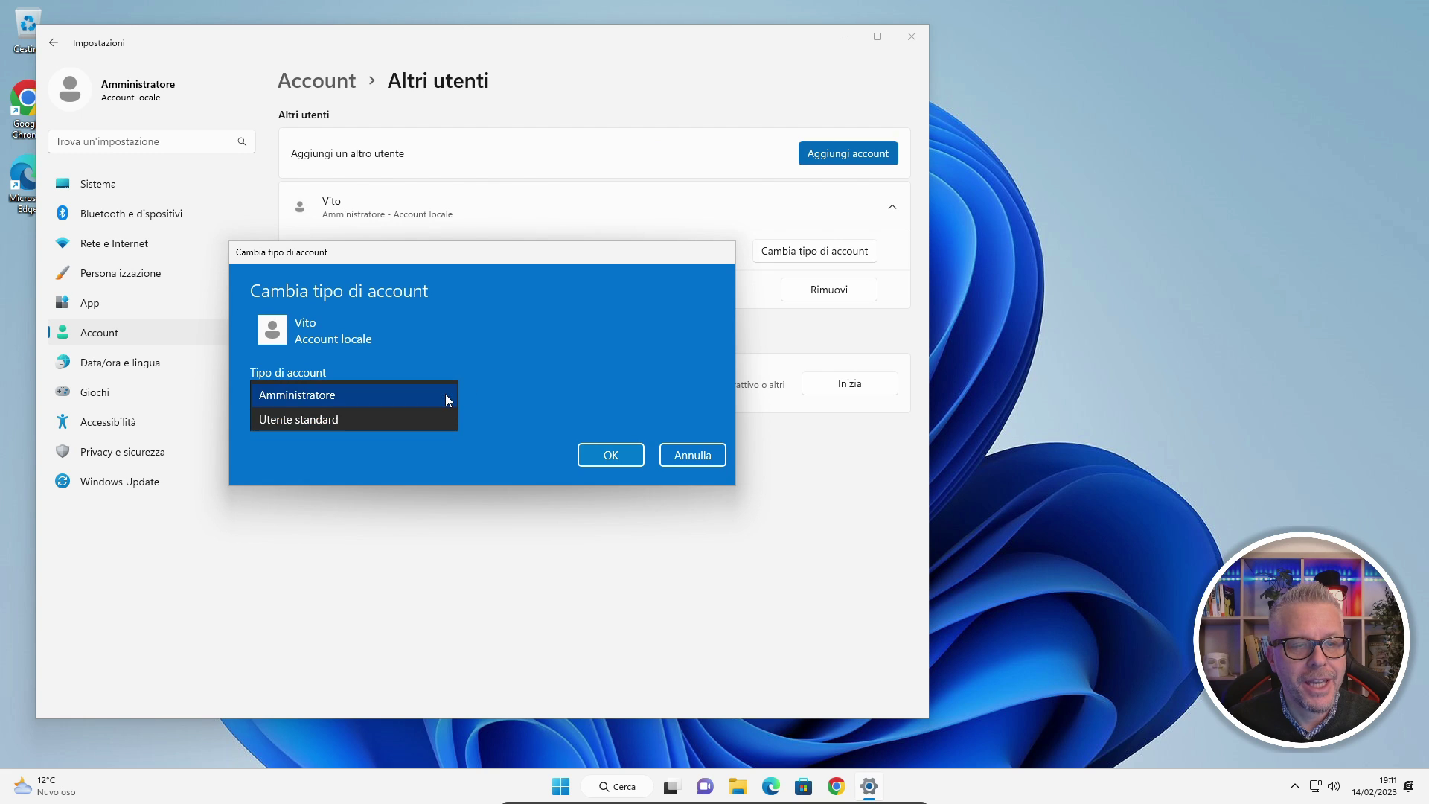
{"action": "left_click", "coordinate": [333, 421]}
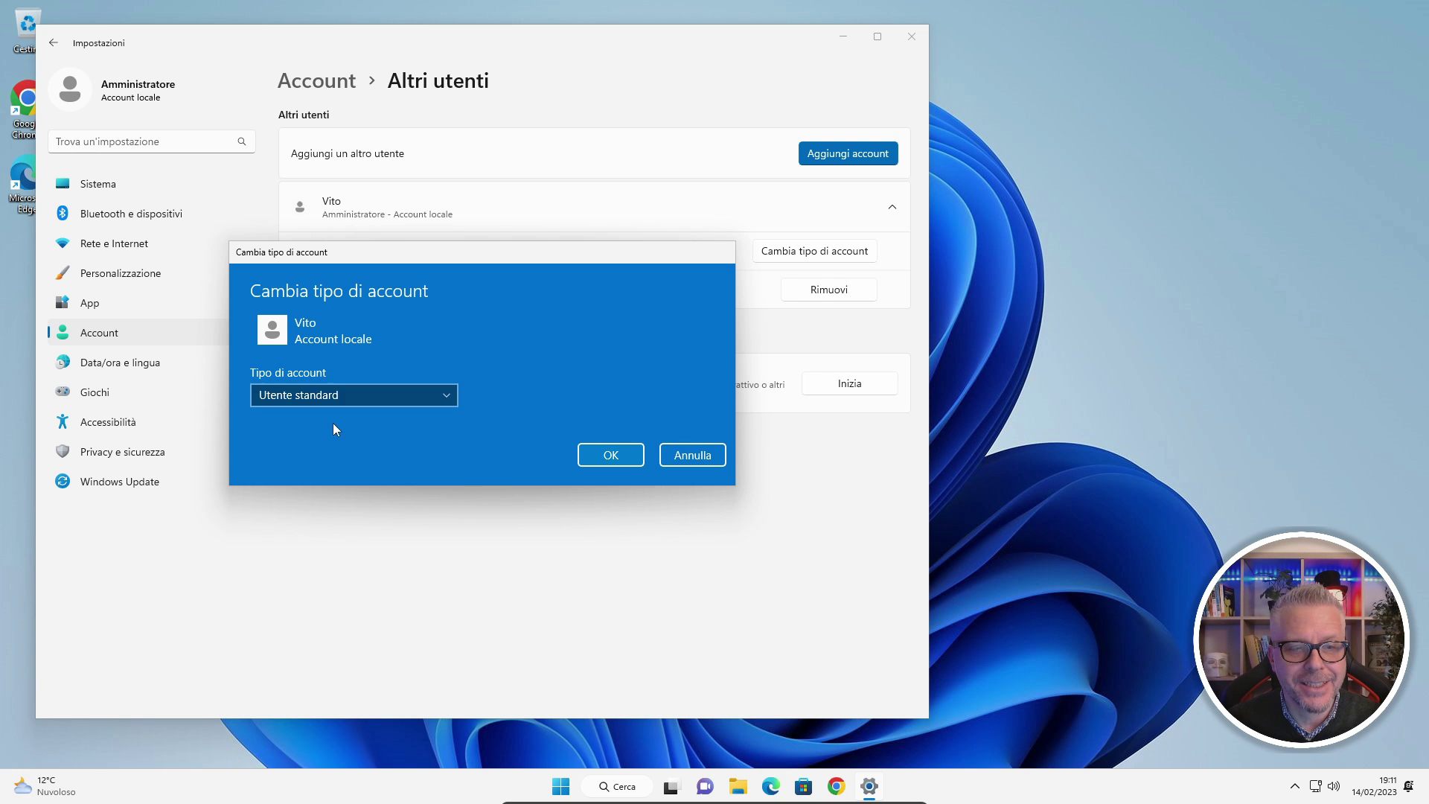
{"action": "left_click", "coordinate": [615, 457]}
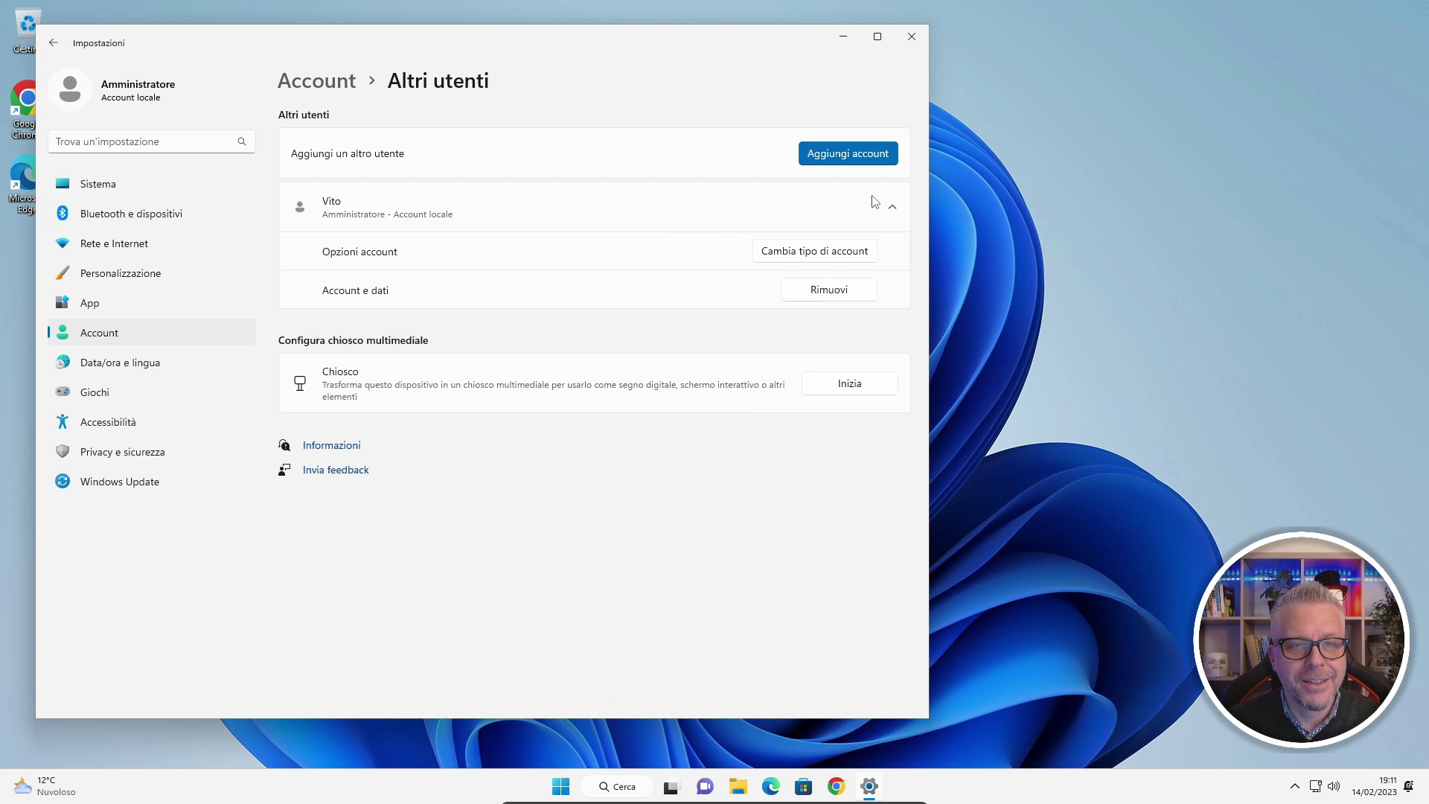
{"action": "left_click", "coordinate": [915, 46]}
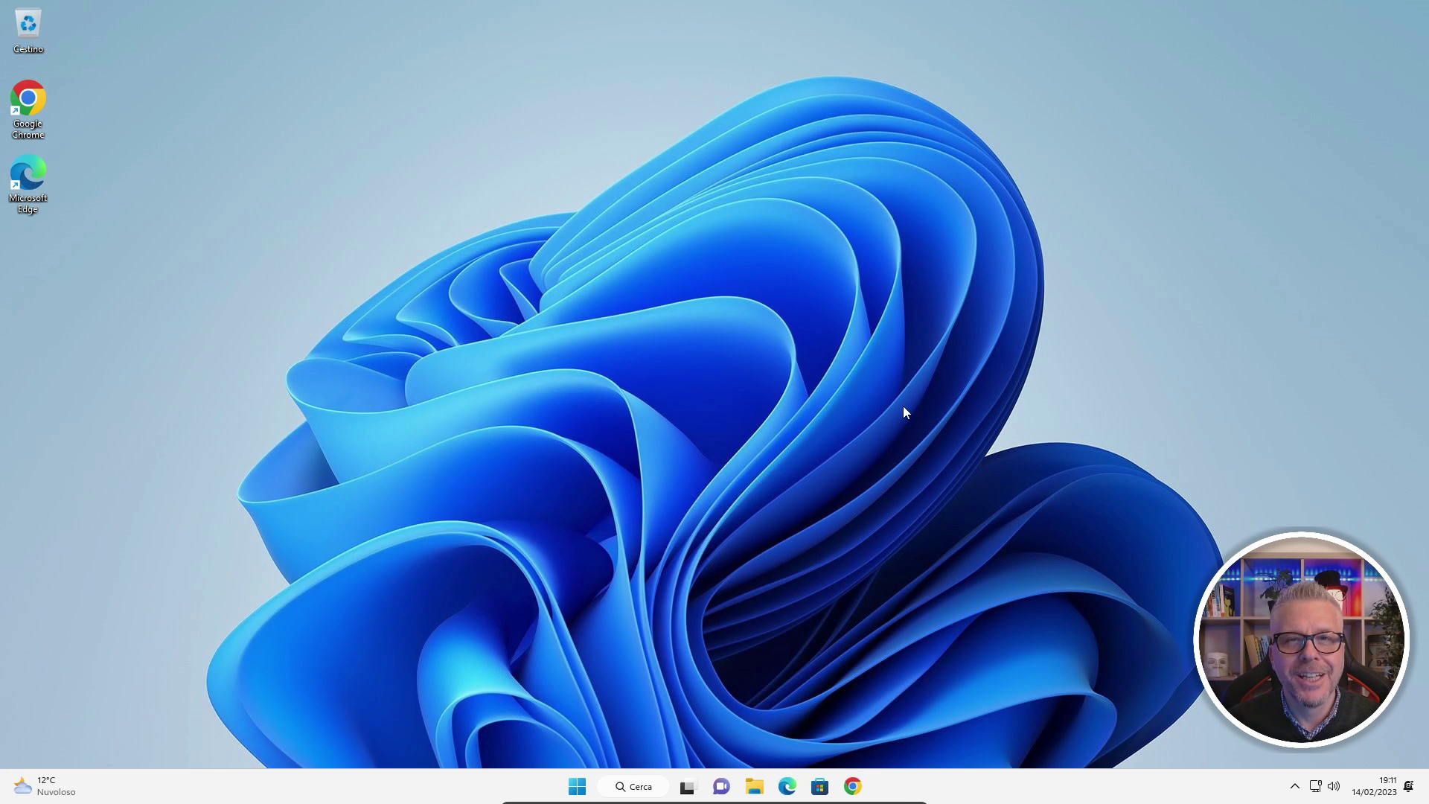